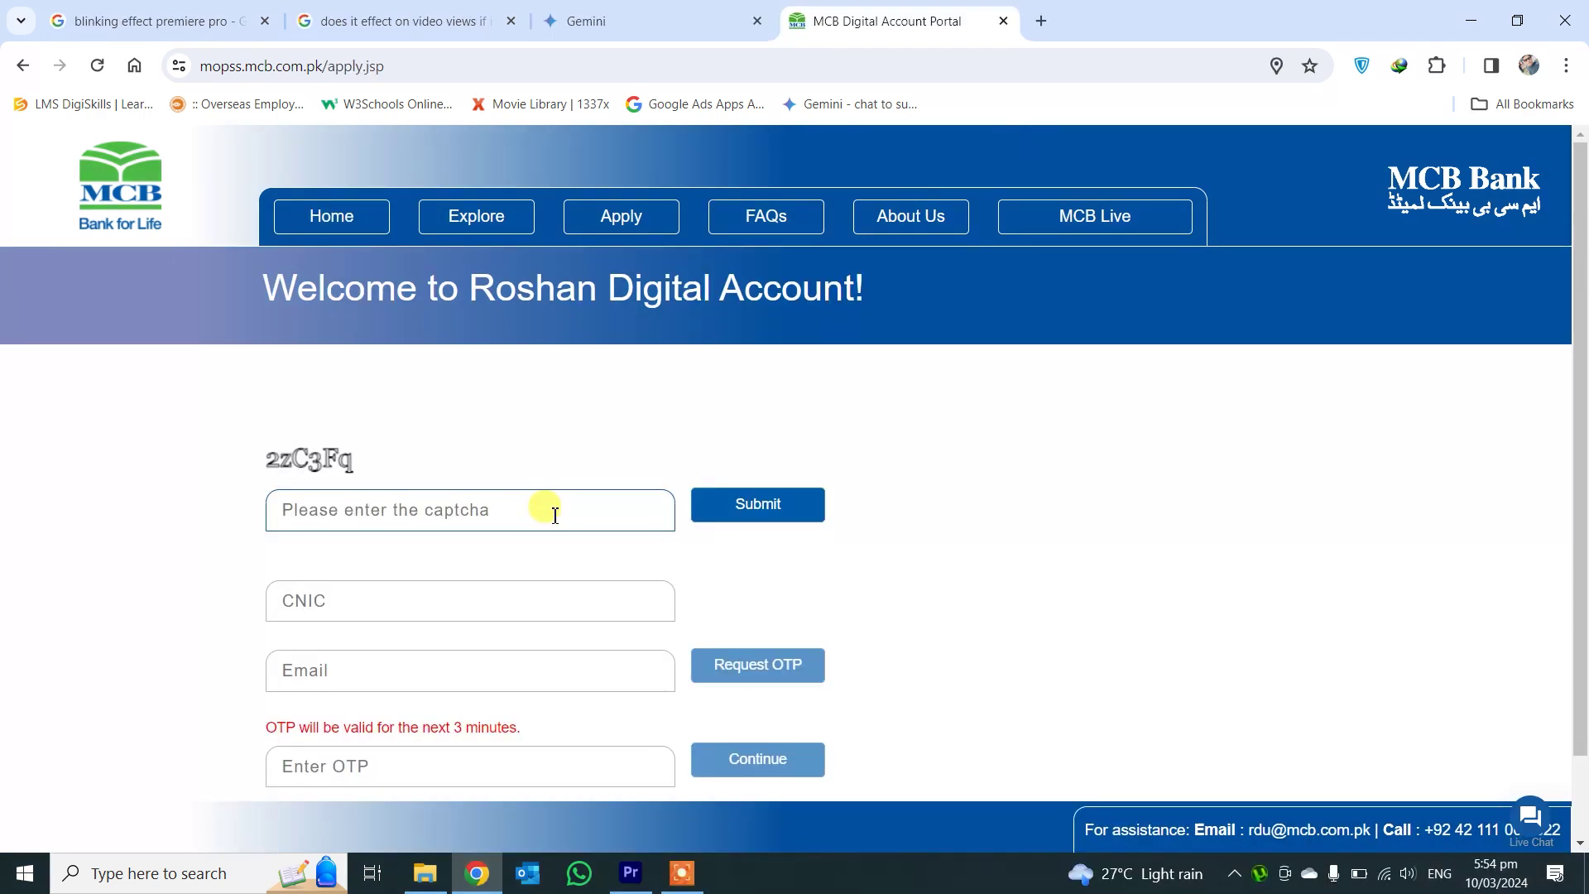
# - Enter the captcha code shown and verify it
pyautogui.write('2zC3')
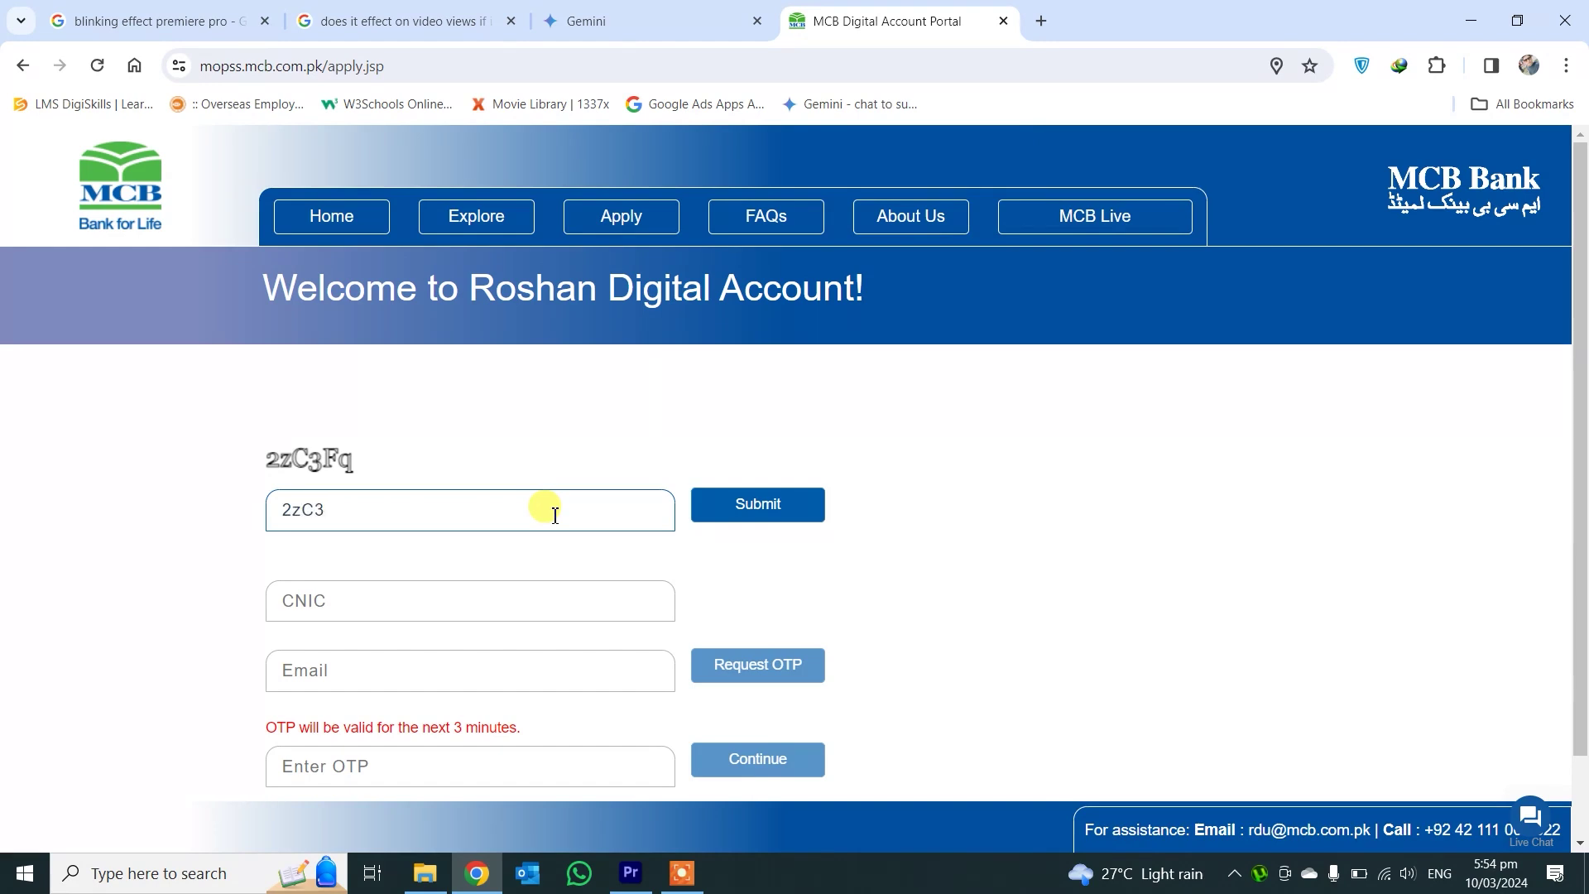
pyautogui.write('Fq')
pyautogui.scroll(-1, 1054, 486)
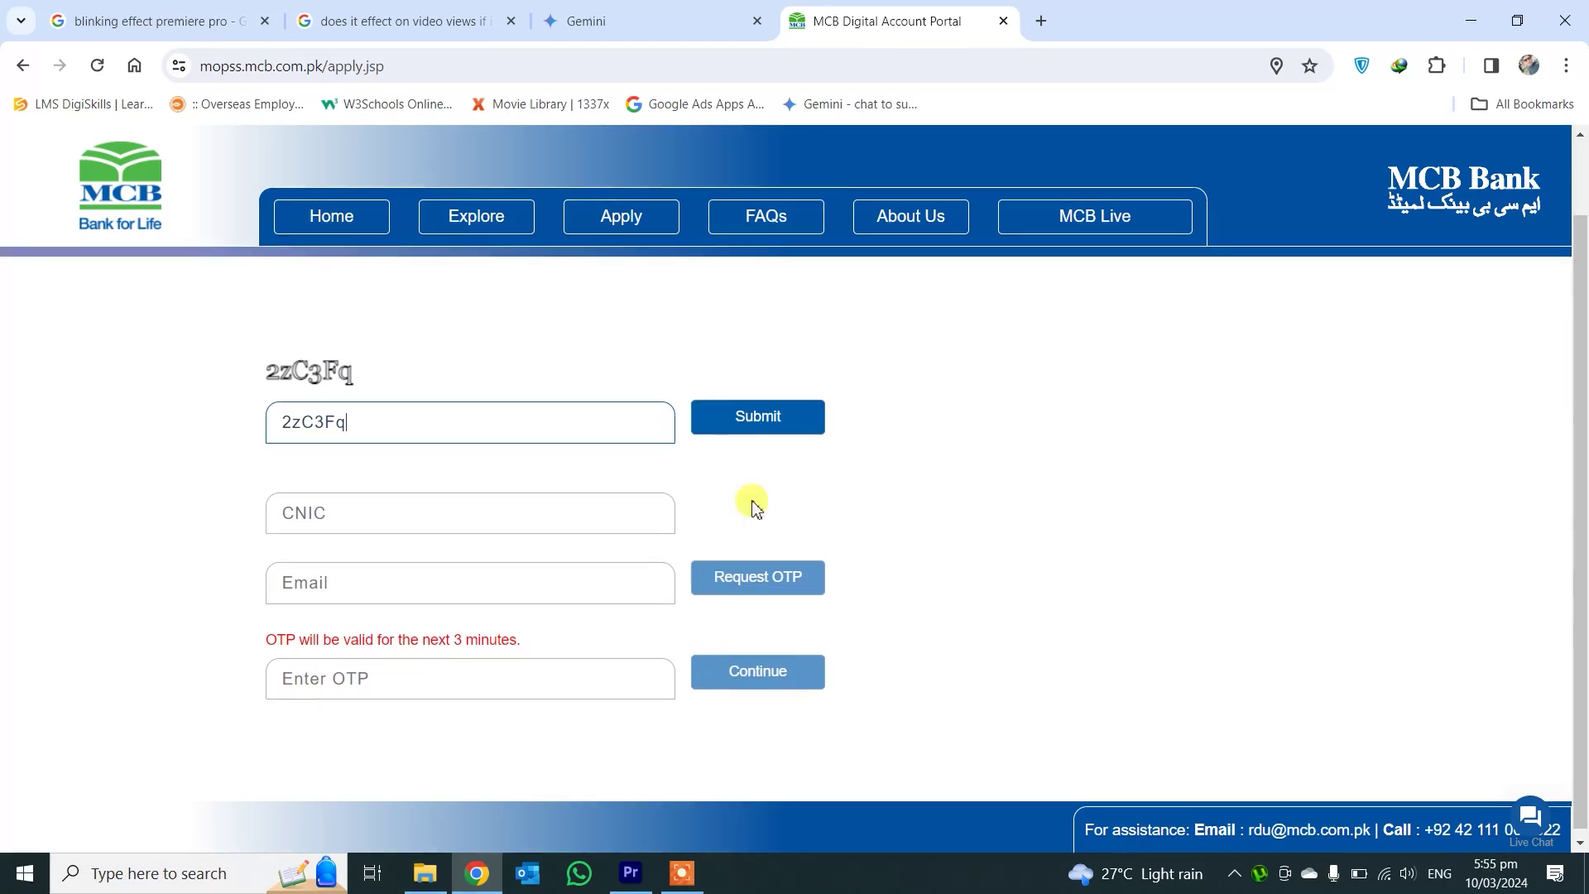
pyautogui.click(783, 418)
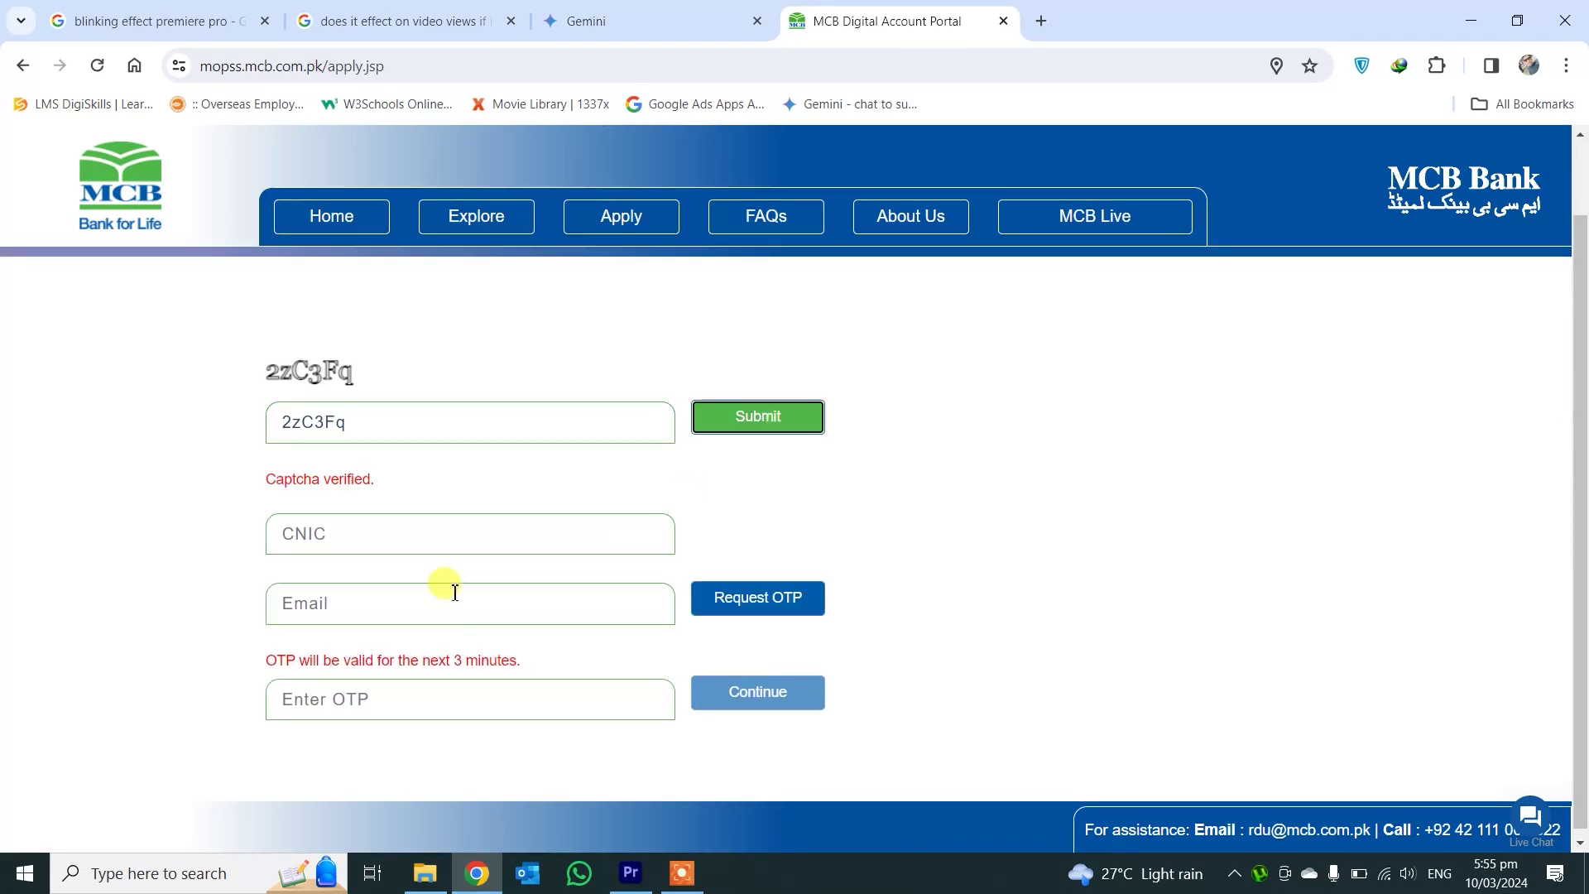
# - Fill in the CNIC number and e-mail address, request the OTP and submit it
pyautogui.click(519, 532)
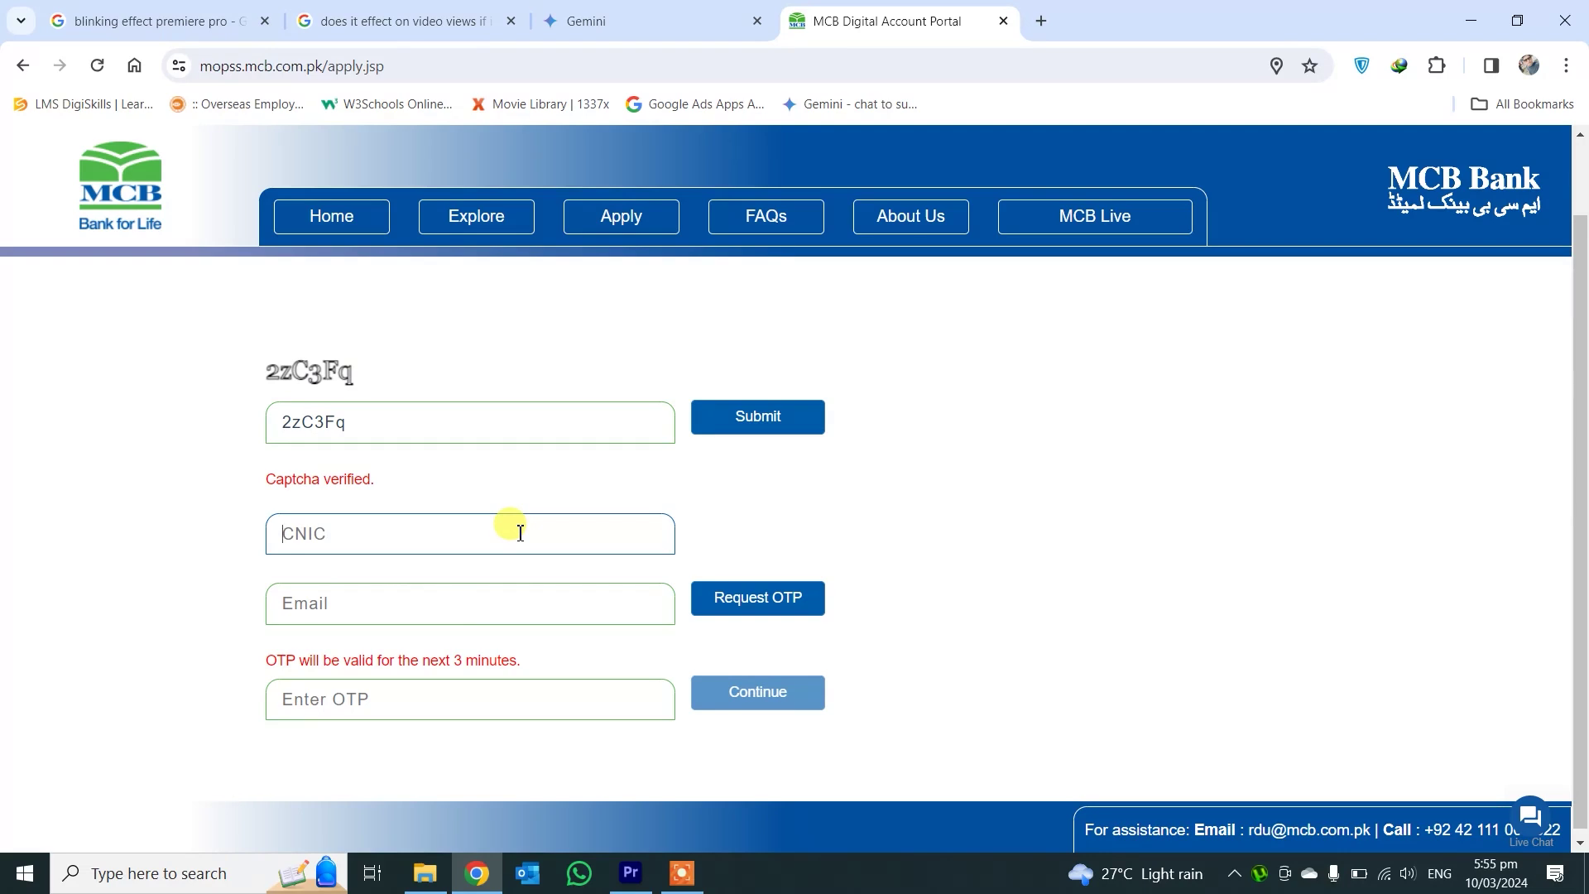
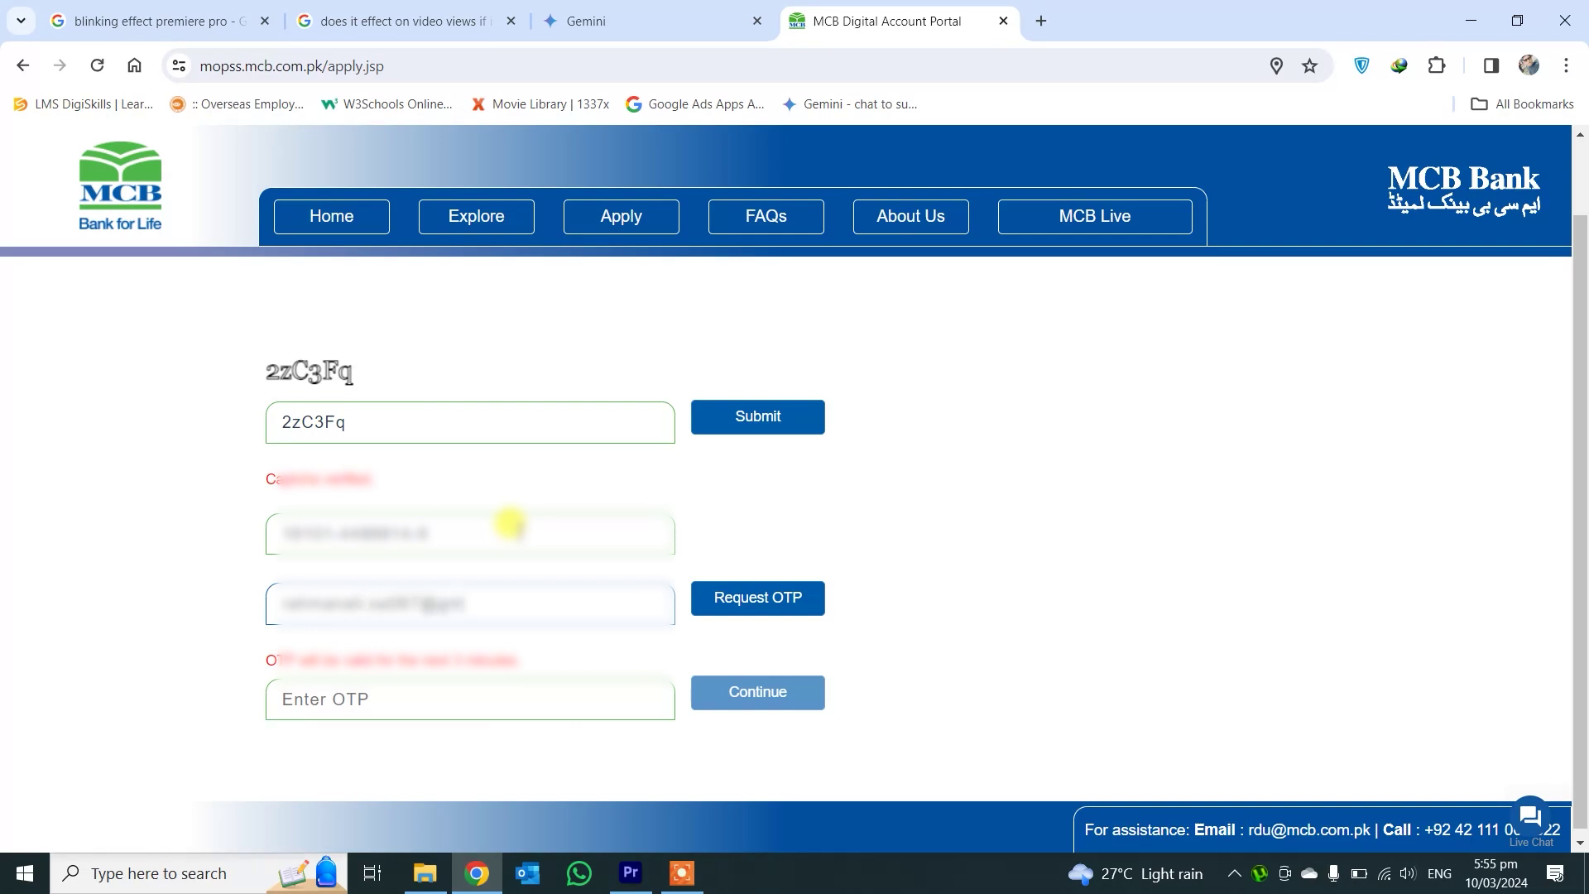
pyautogui.click(743, 599)
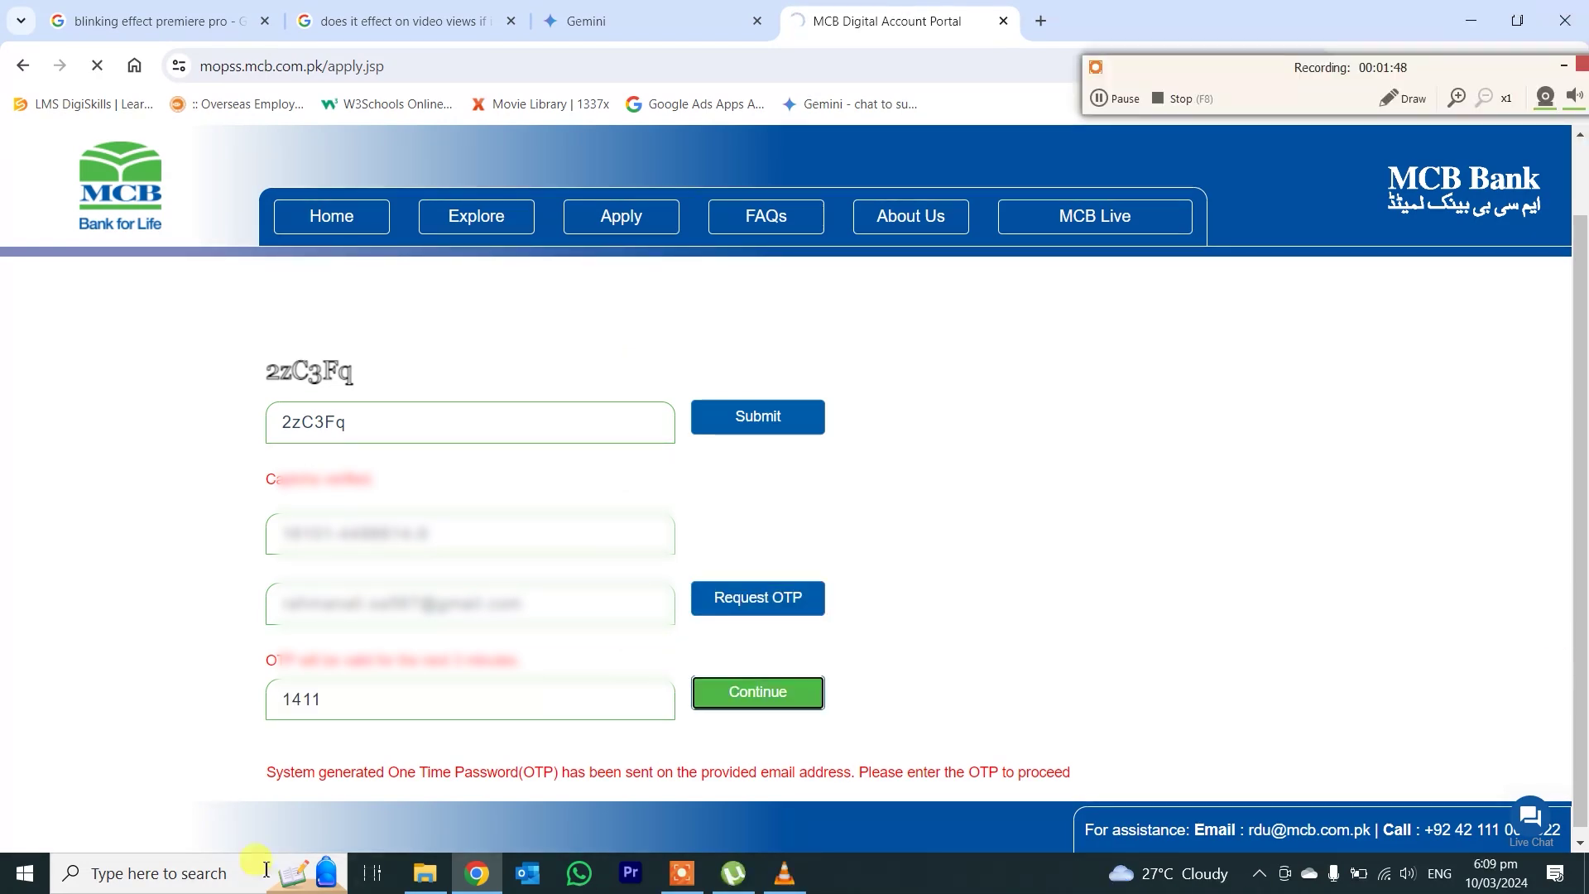
pyautogui.press('Return')
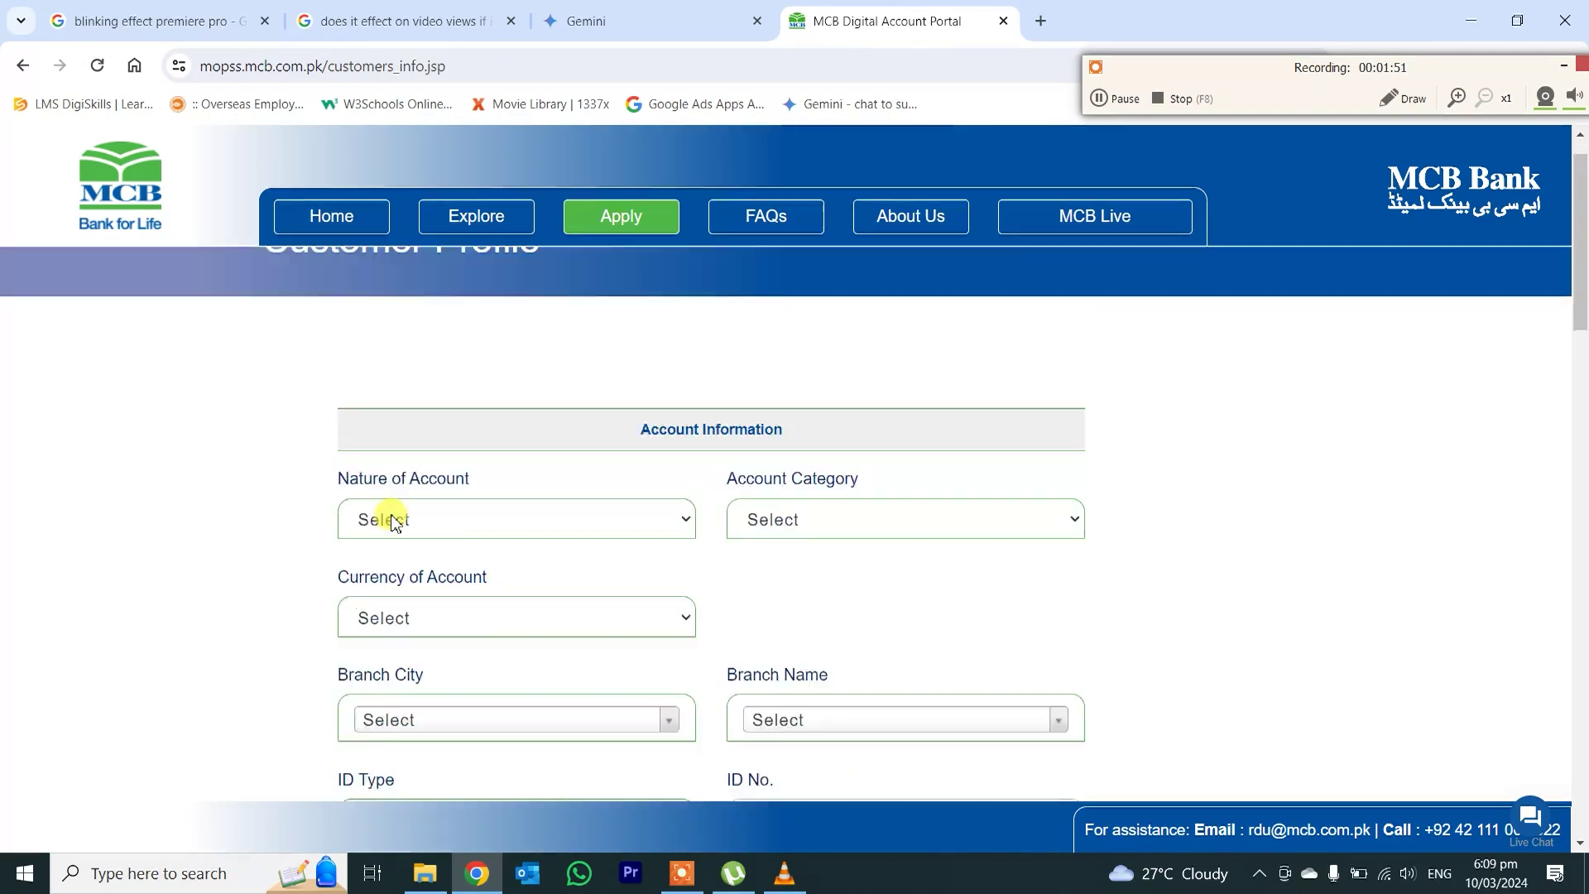
# - Set Nature of Account to Single Ownership Account and Account Category to Savings
pyautogui.click(418, 565)
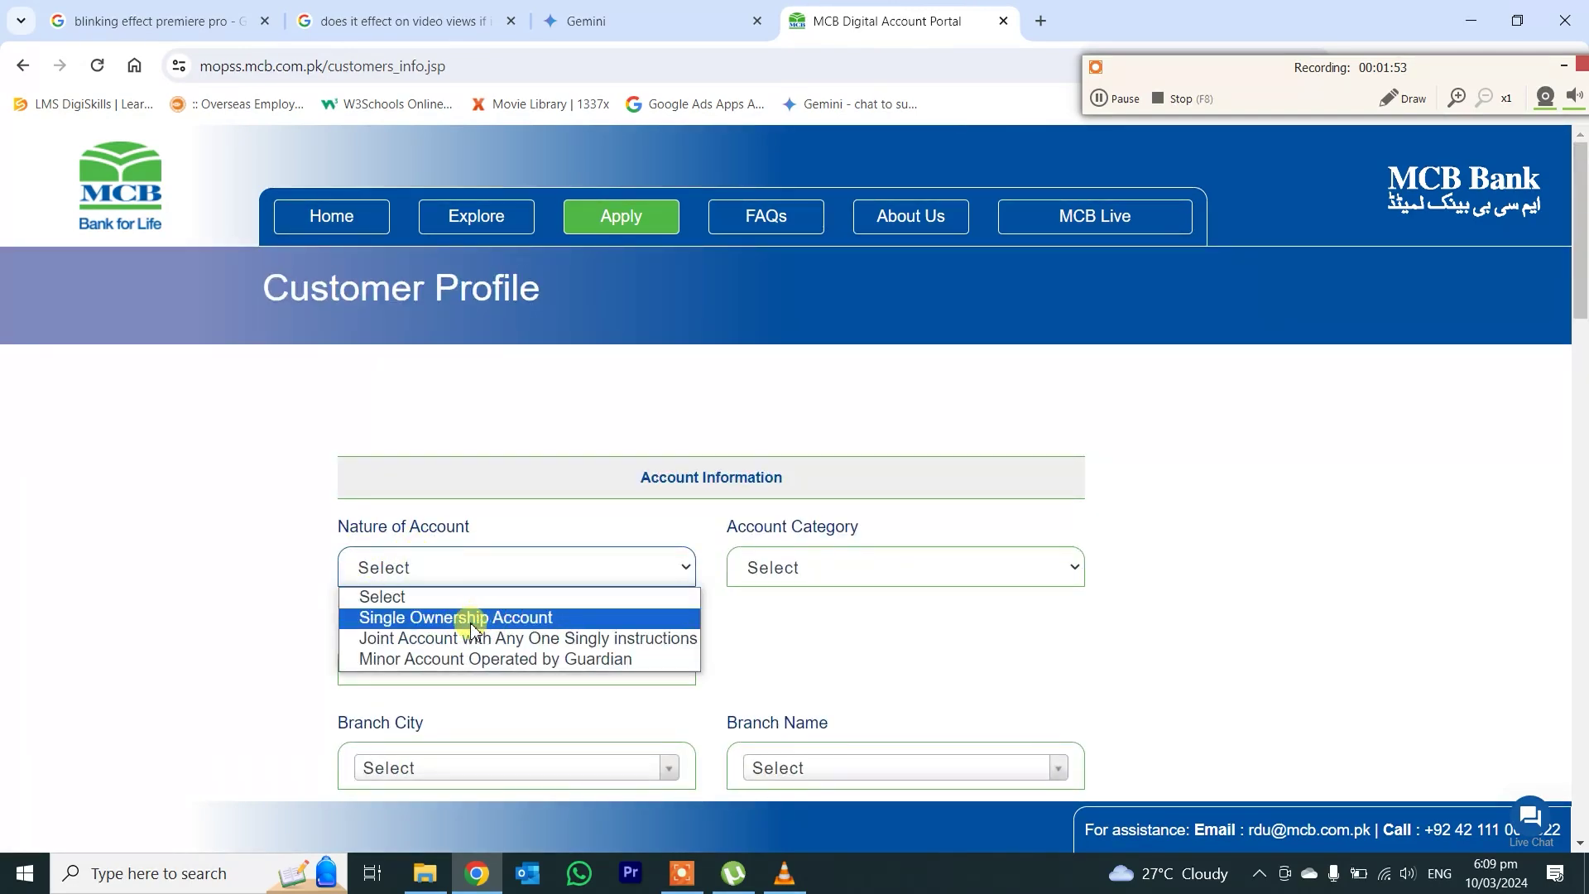
pyautogui.click(472, 623)
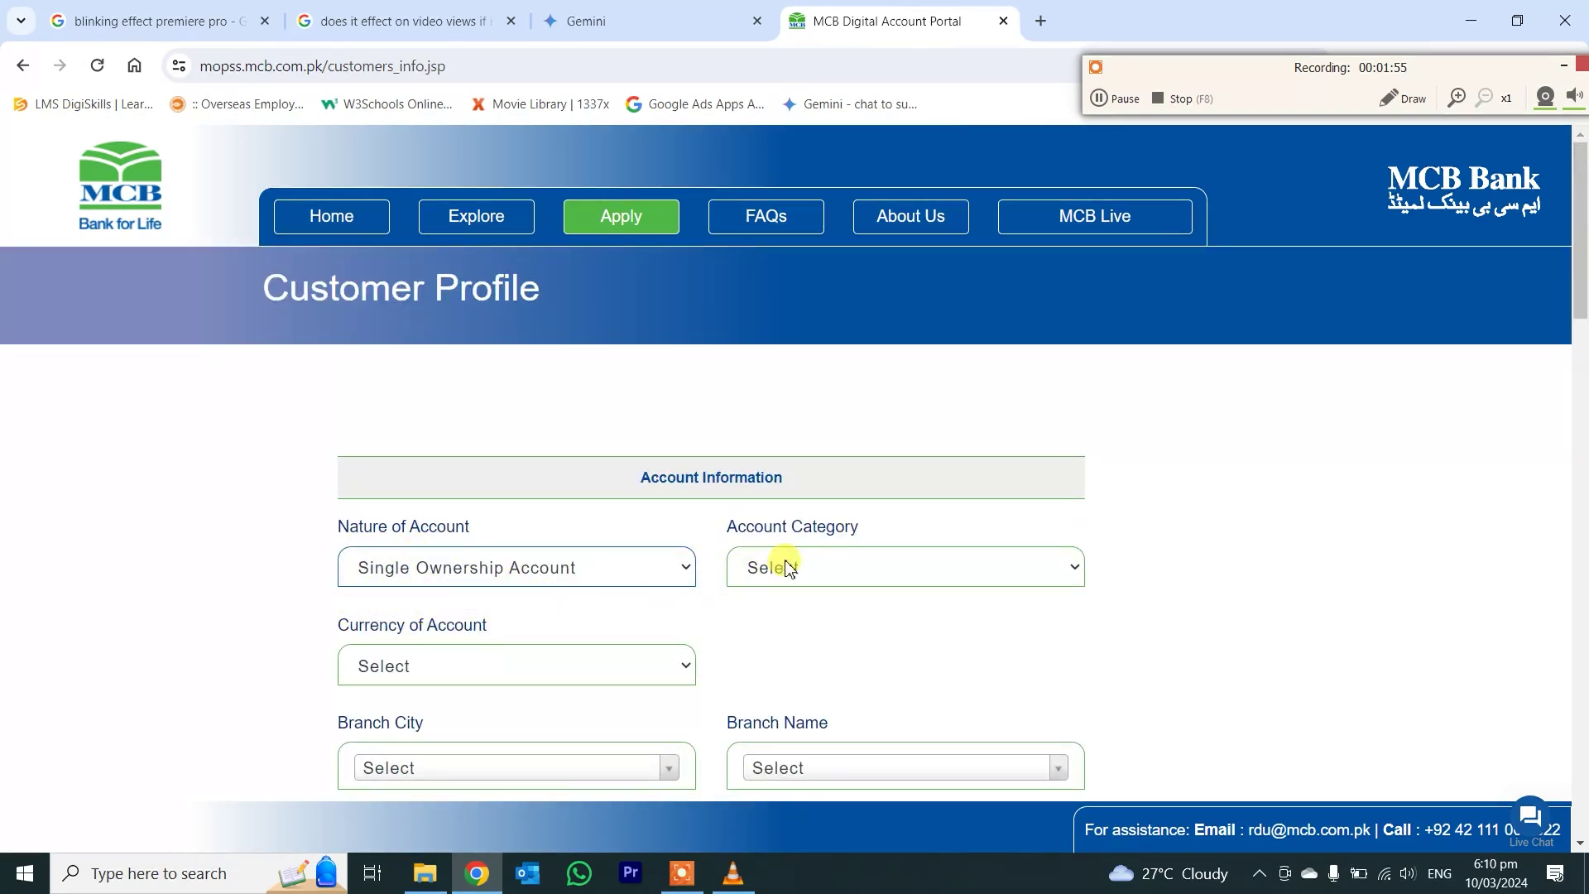
pyautogui.click(596, 566)
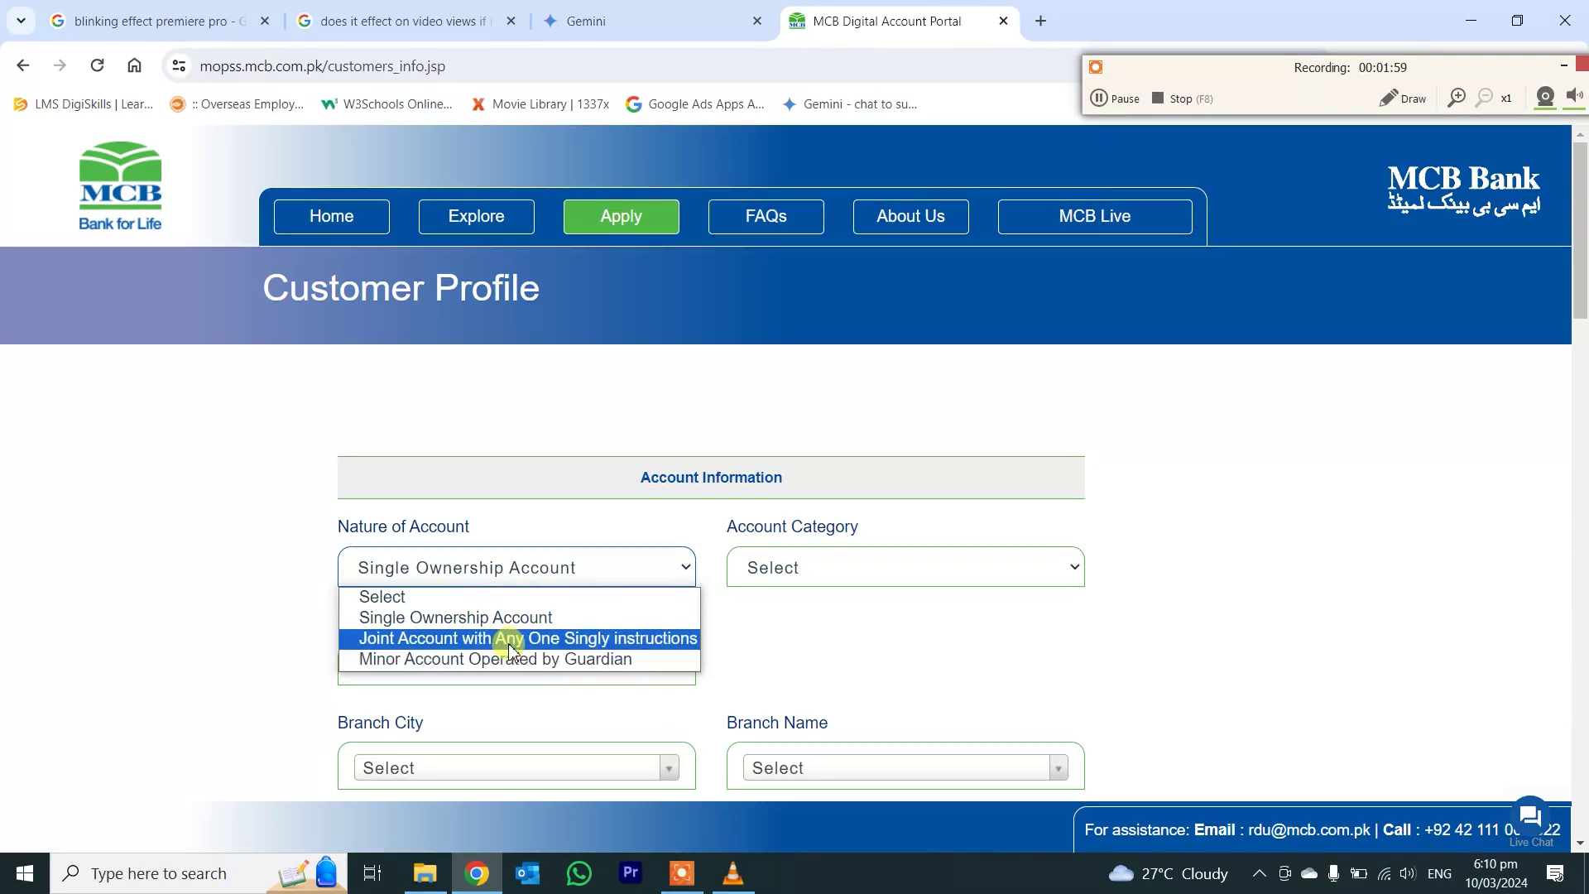
pyautogui.click(436, 621)
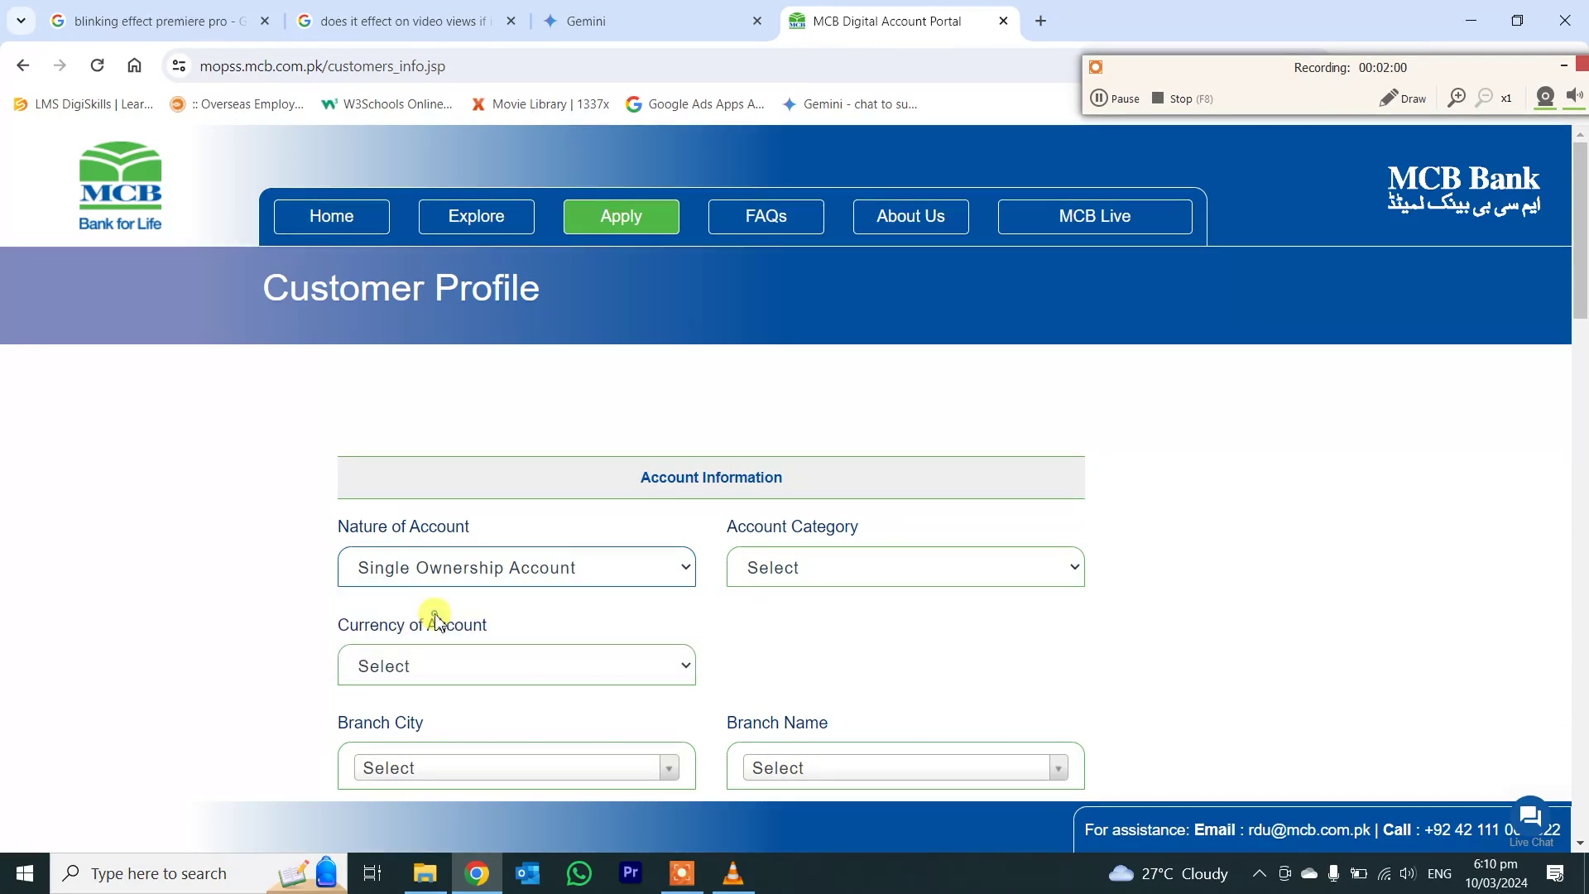
pyautogui.click(827, 571)
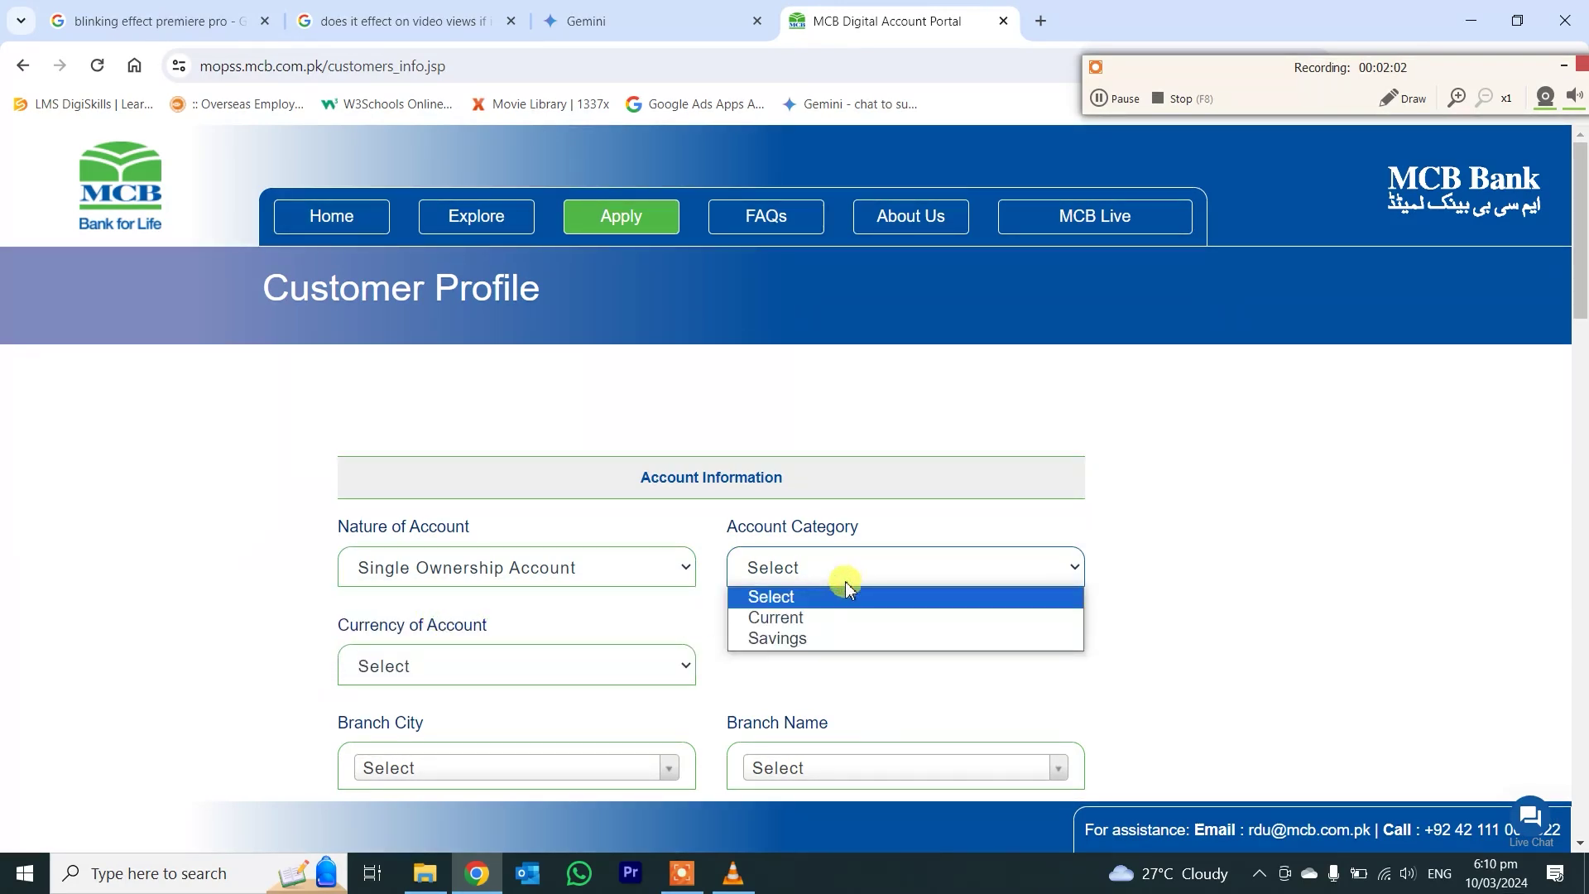
pyautogui.click(815, 638)
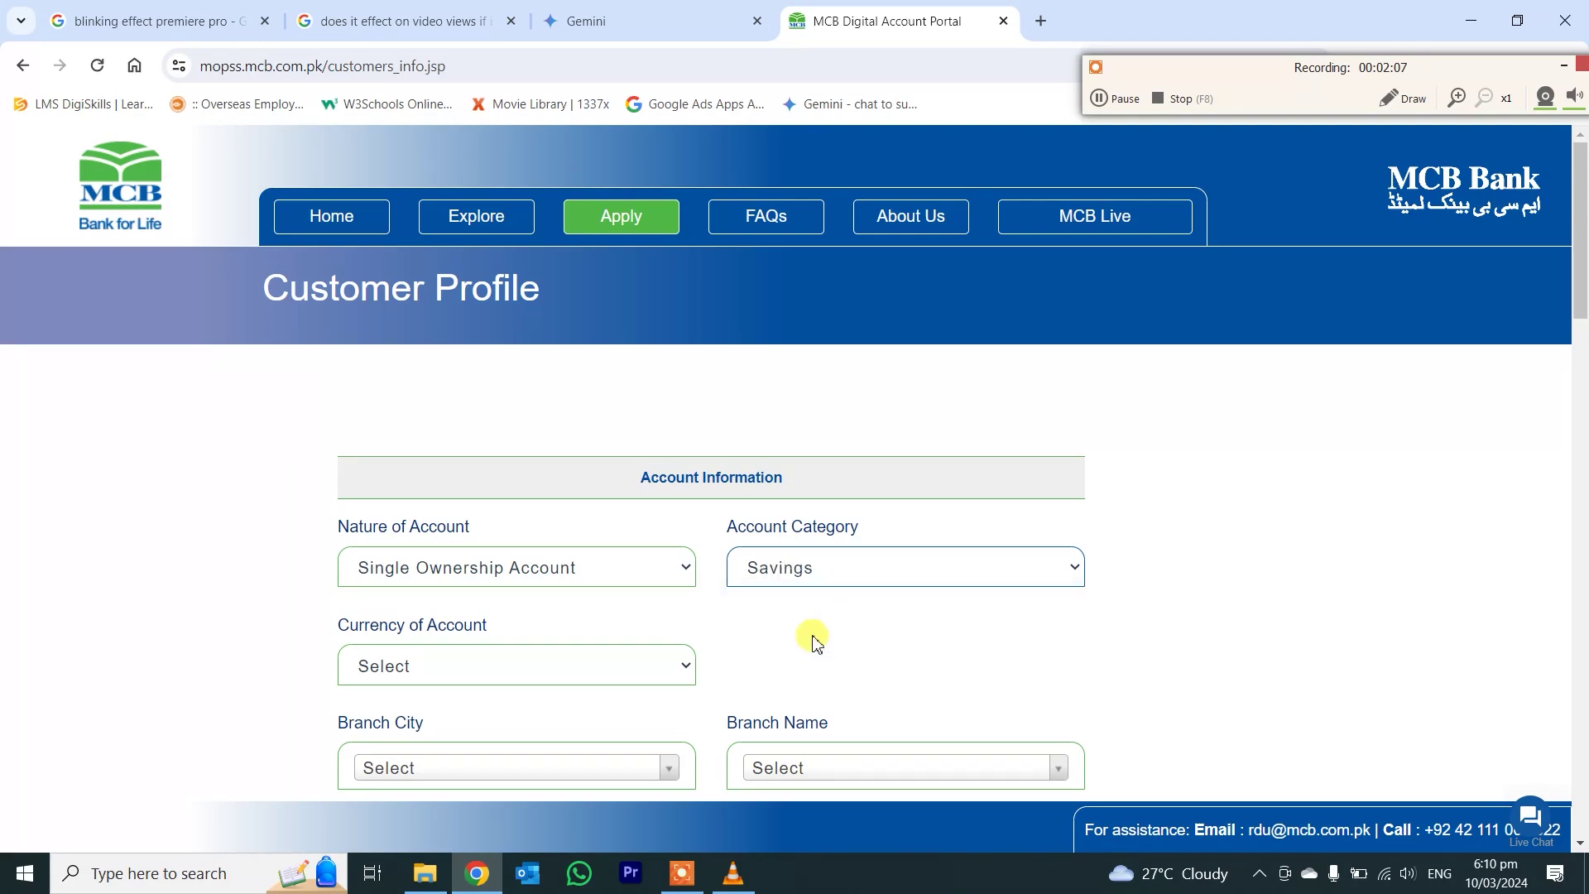
# - Set the account currency to PKR and dismiss its information message
pyautogui.scroll(-1, 322, 658)
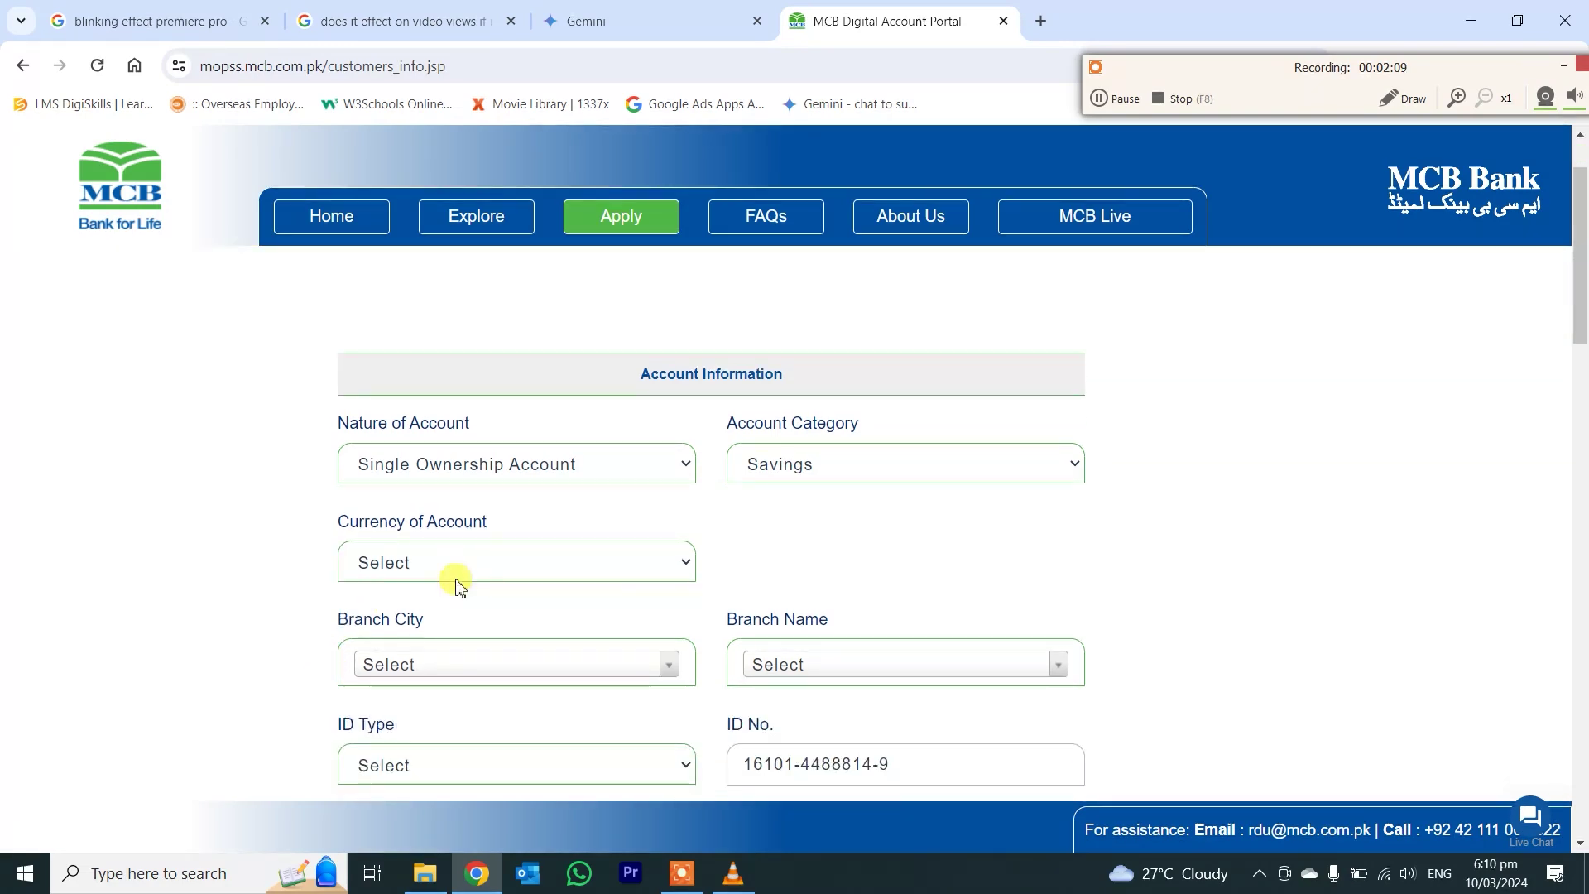
pyautogui.scroll(-1, 172, 534)
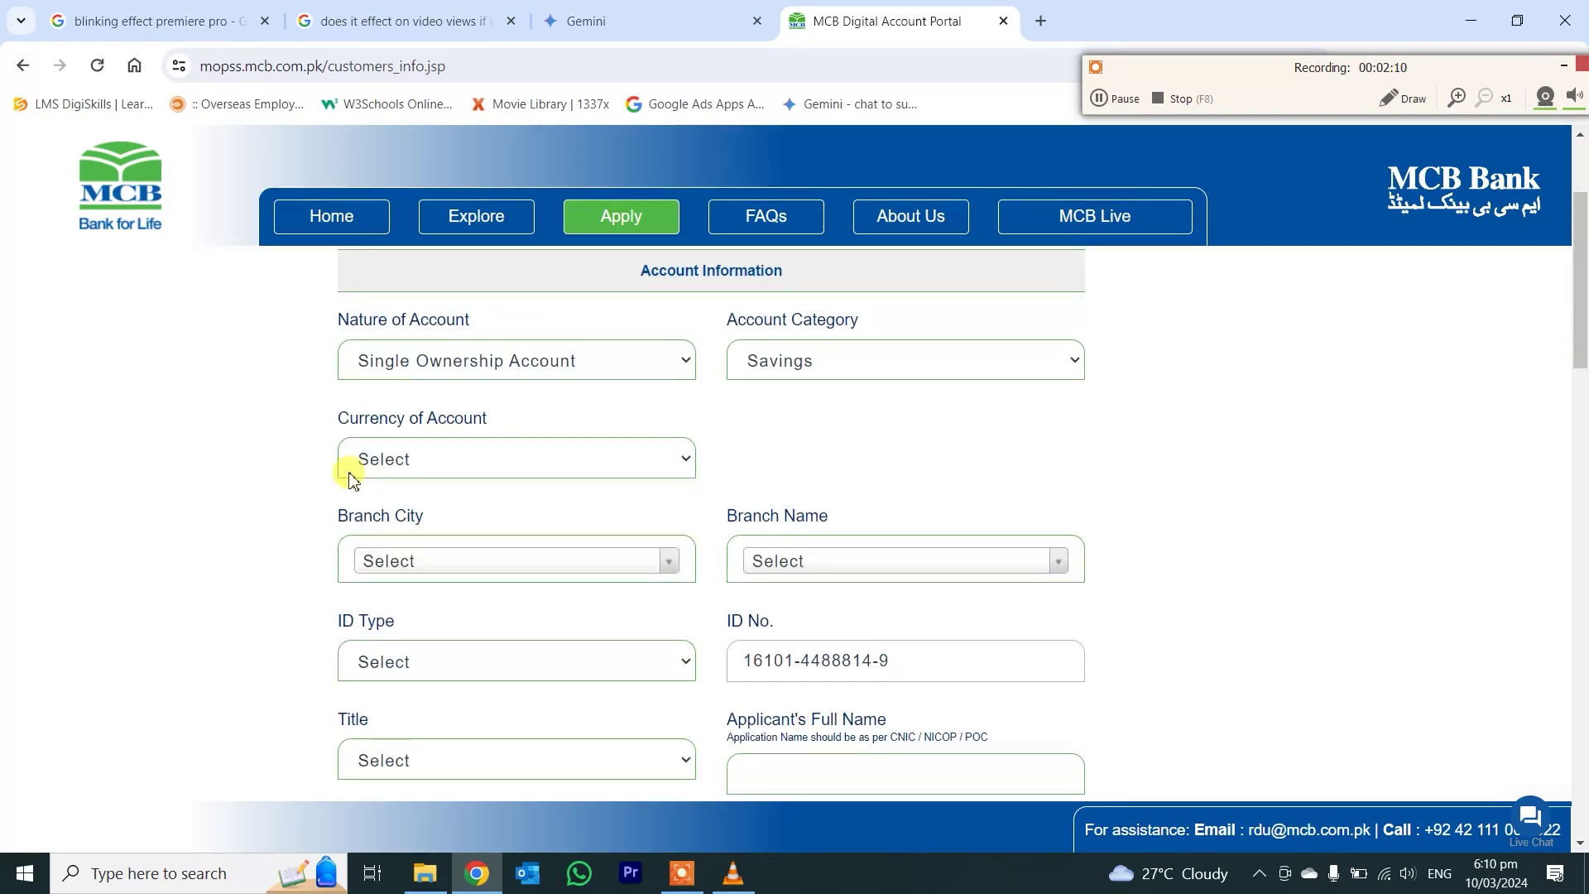
pyautogui.click(436, 460)
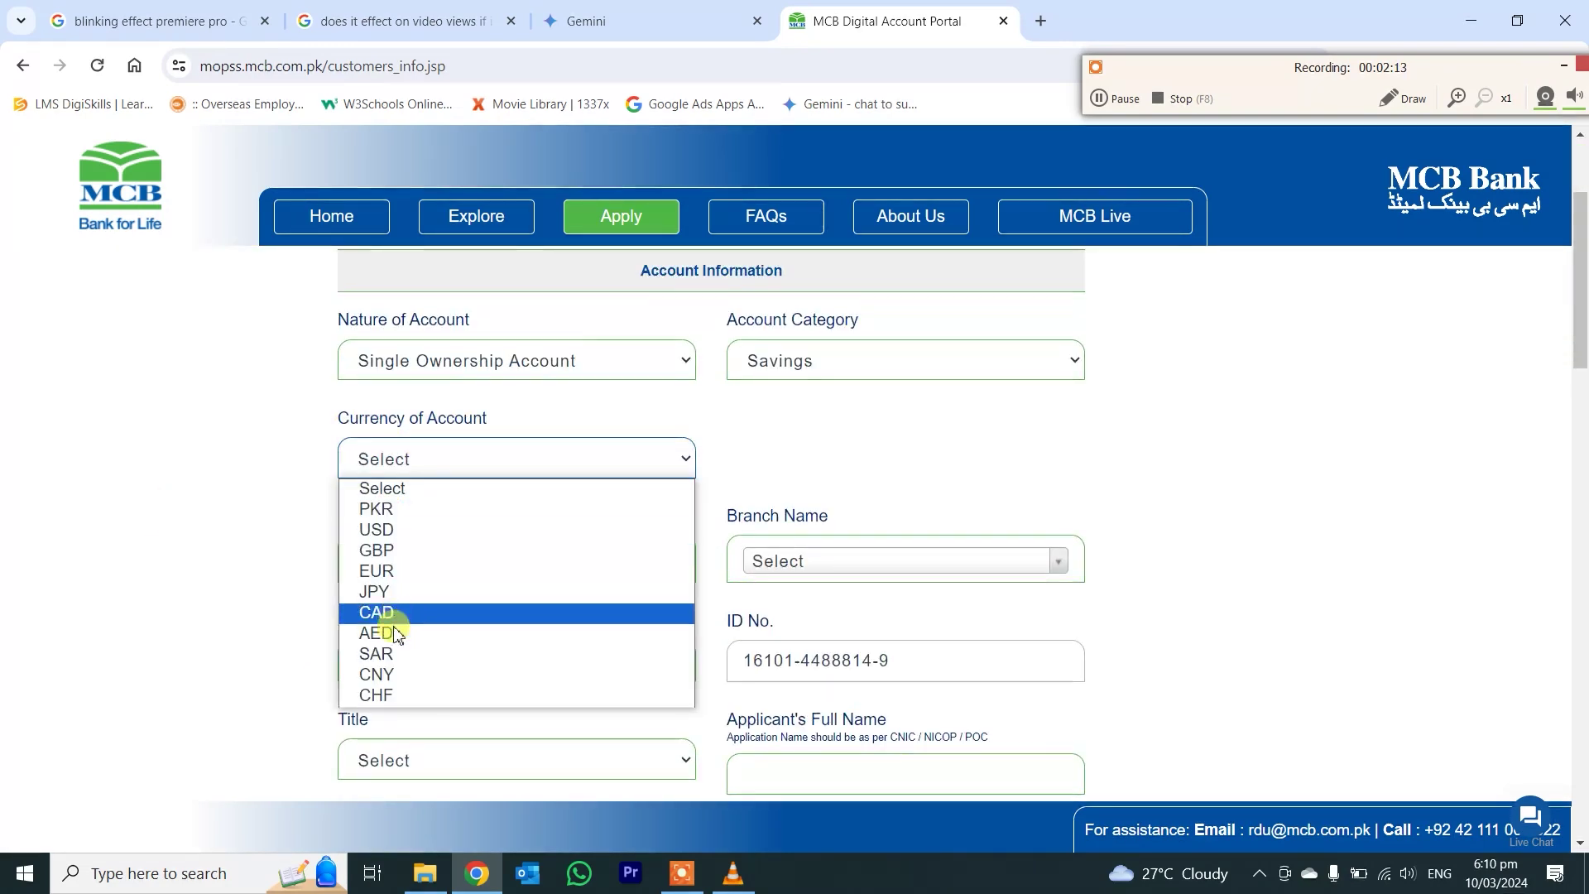
pyautogui.click(395, 517)
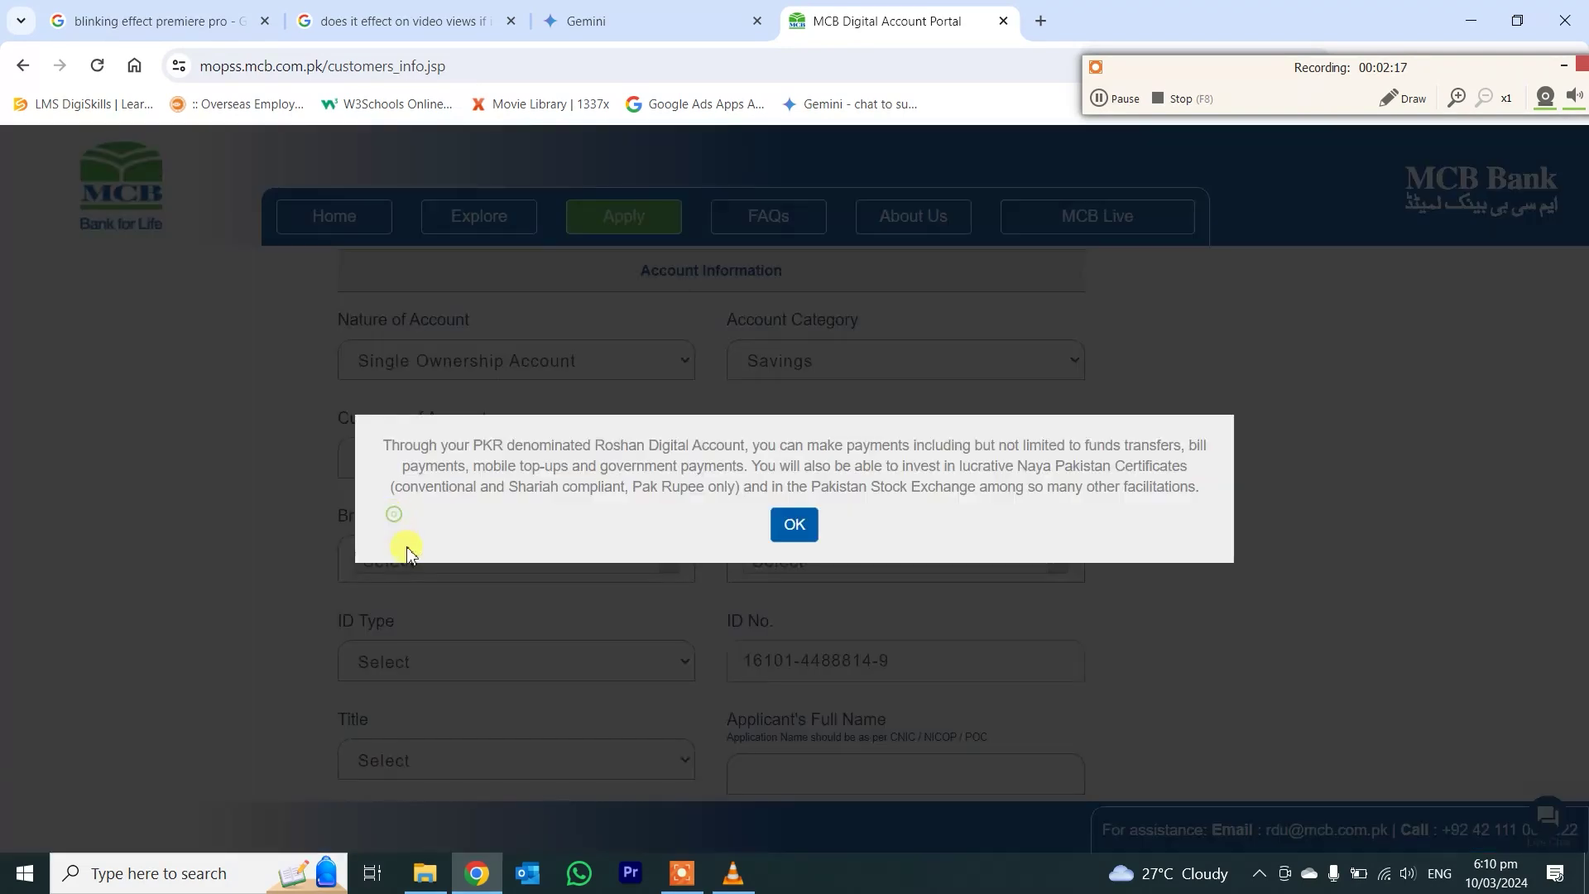
pyautogui.click(807, 532)
# - Choose Branch City Mardan and branch 1087 - Mardan Cantt, then dismiss the notice
pyautogui.click(496, 561)
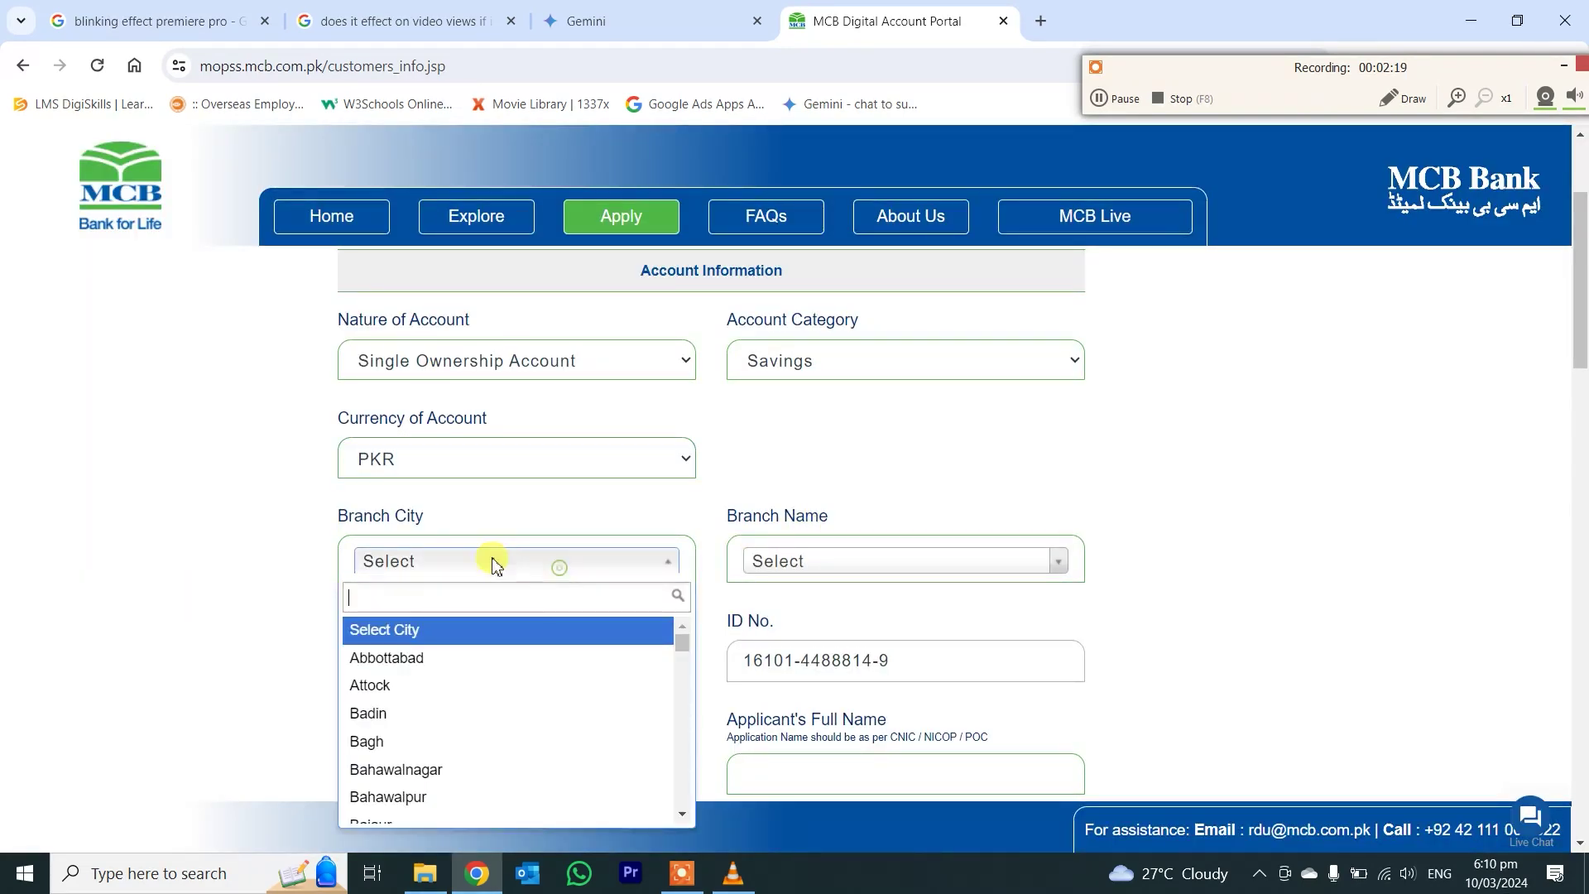
pyautogui.write('m')
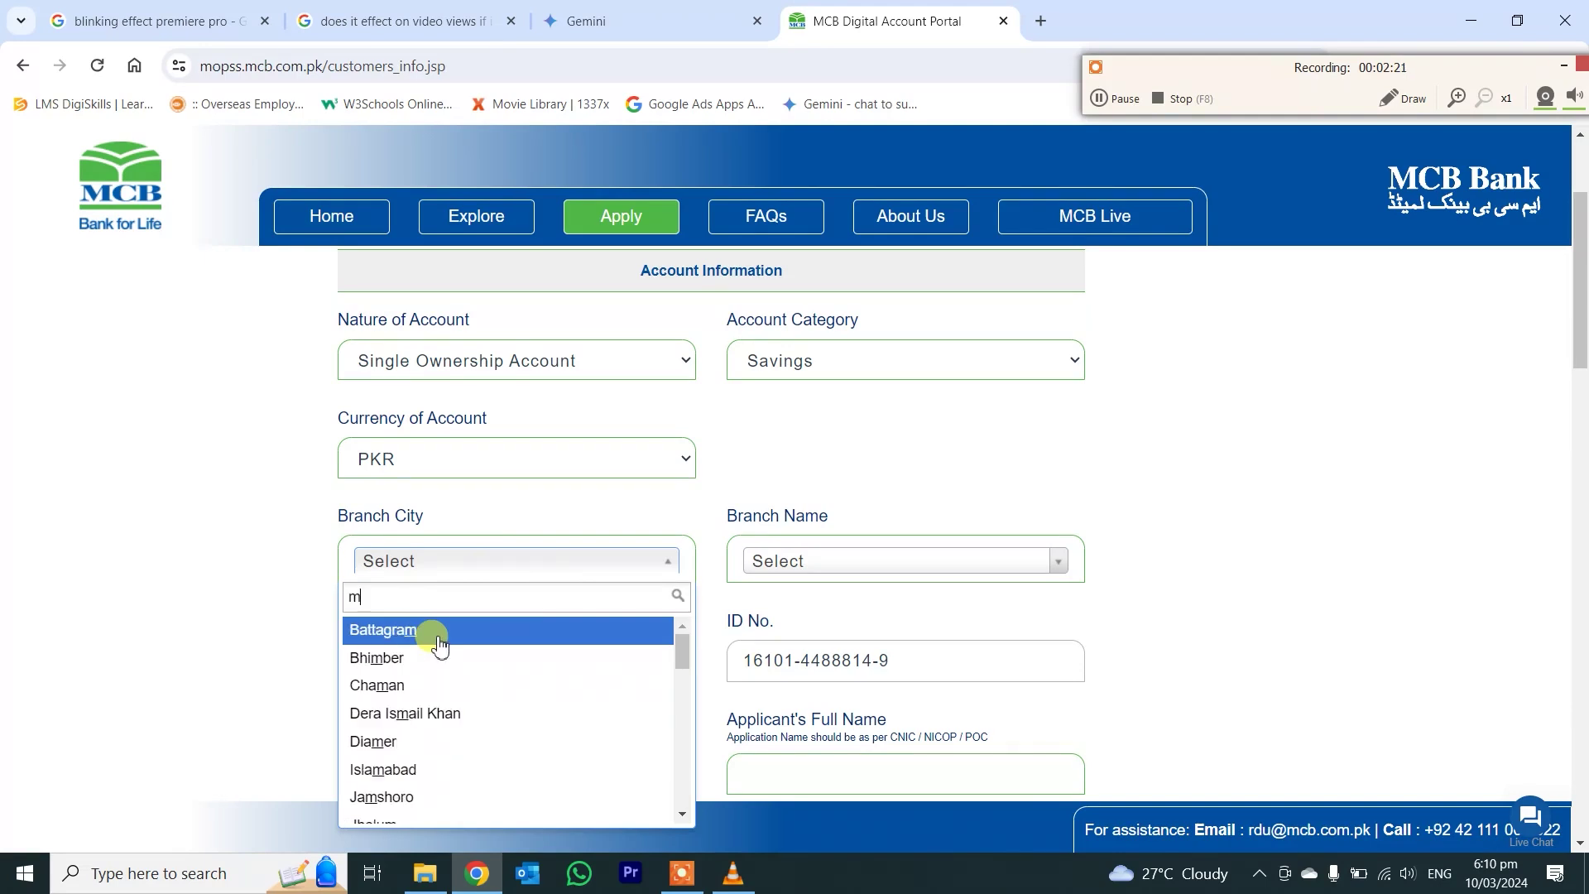
pyautogui.write('ard')
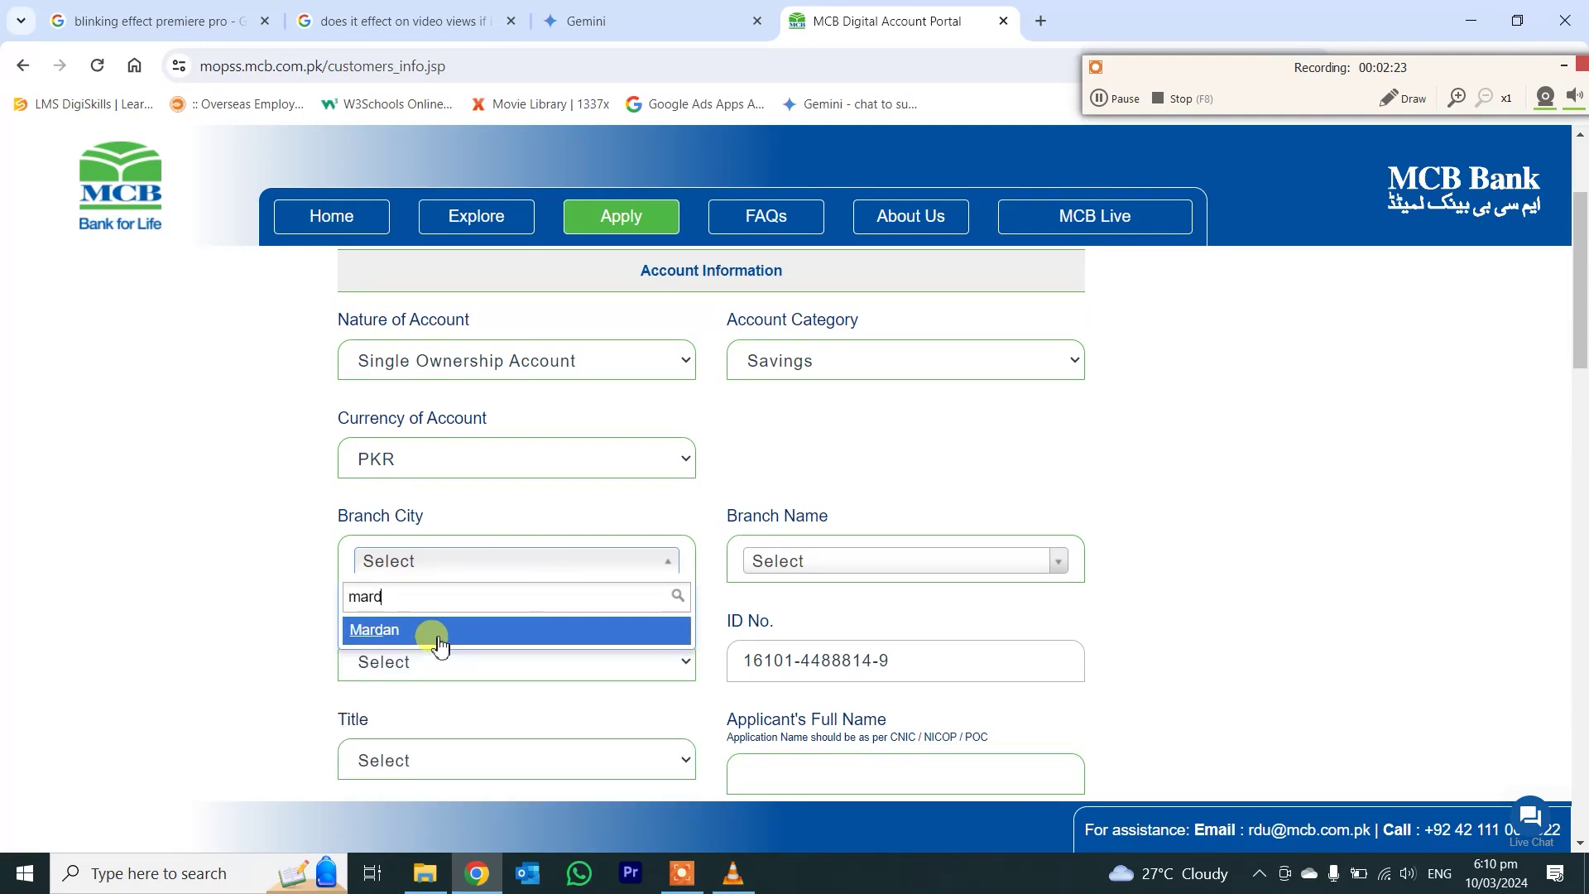
pyautogui.click(438, 644)
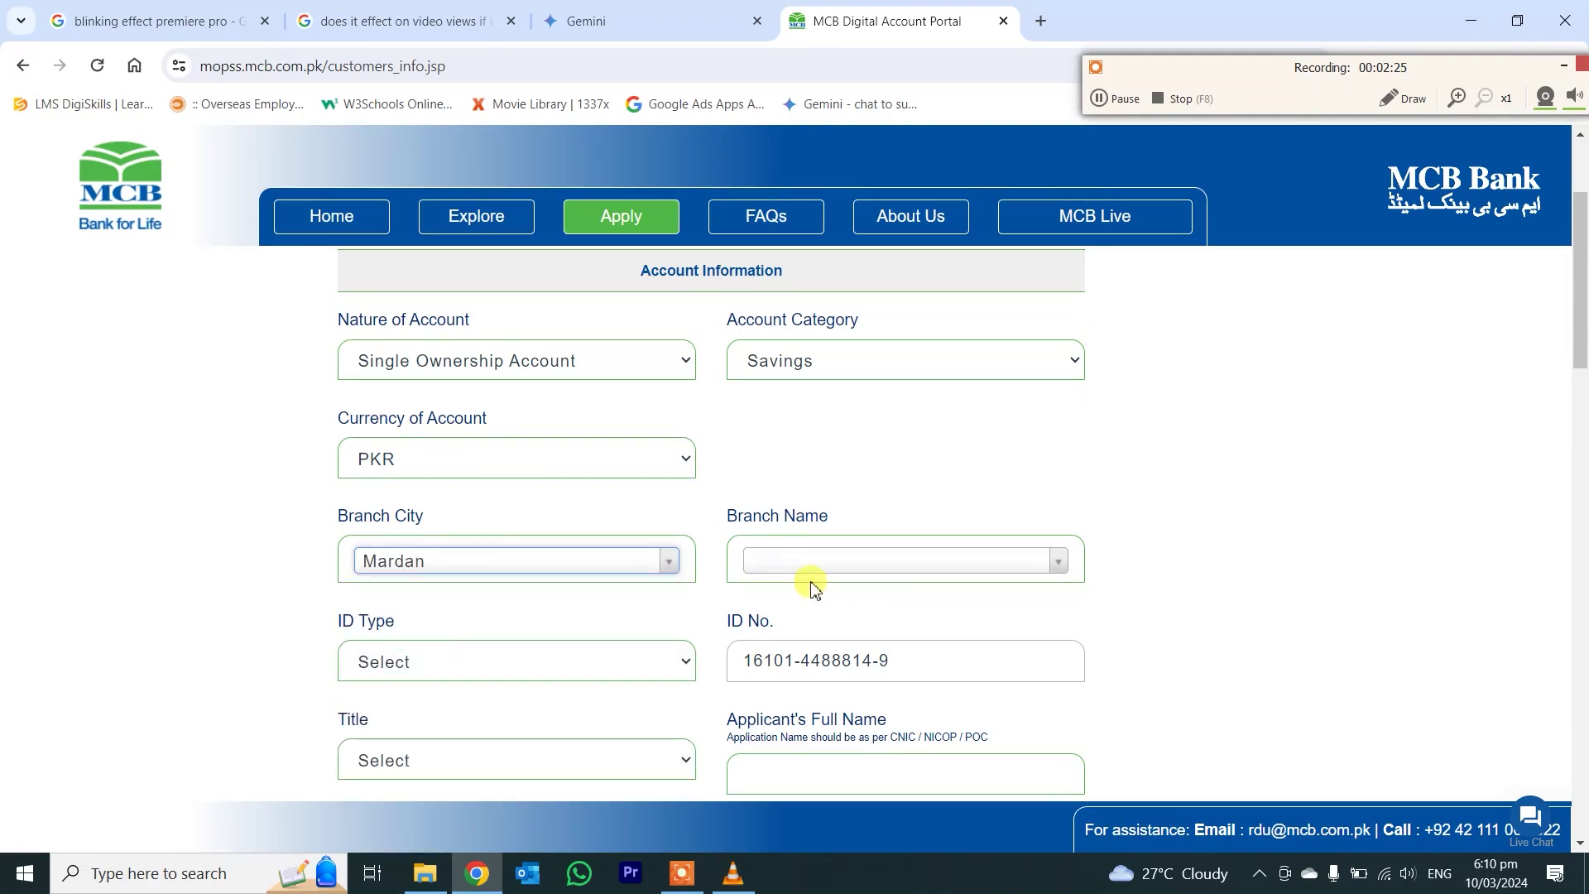
pyautogui.click(863, 564)
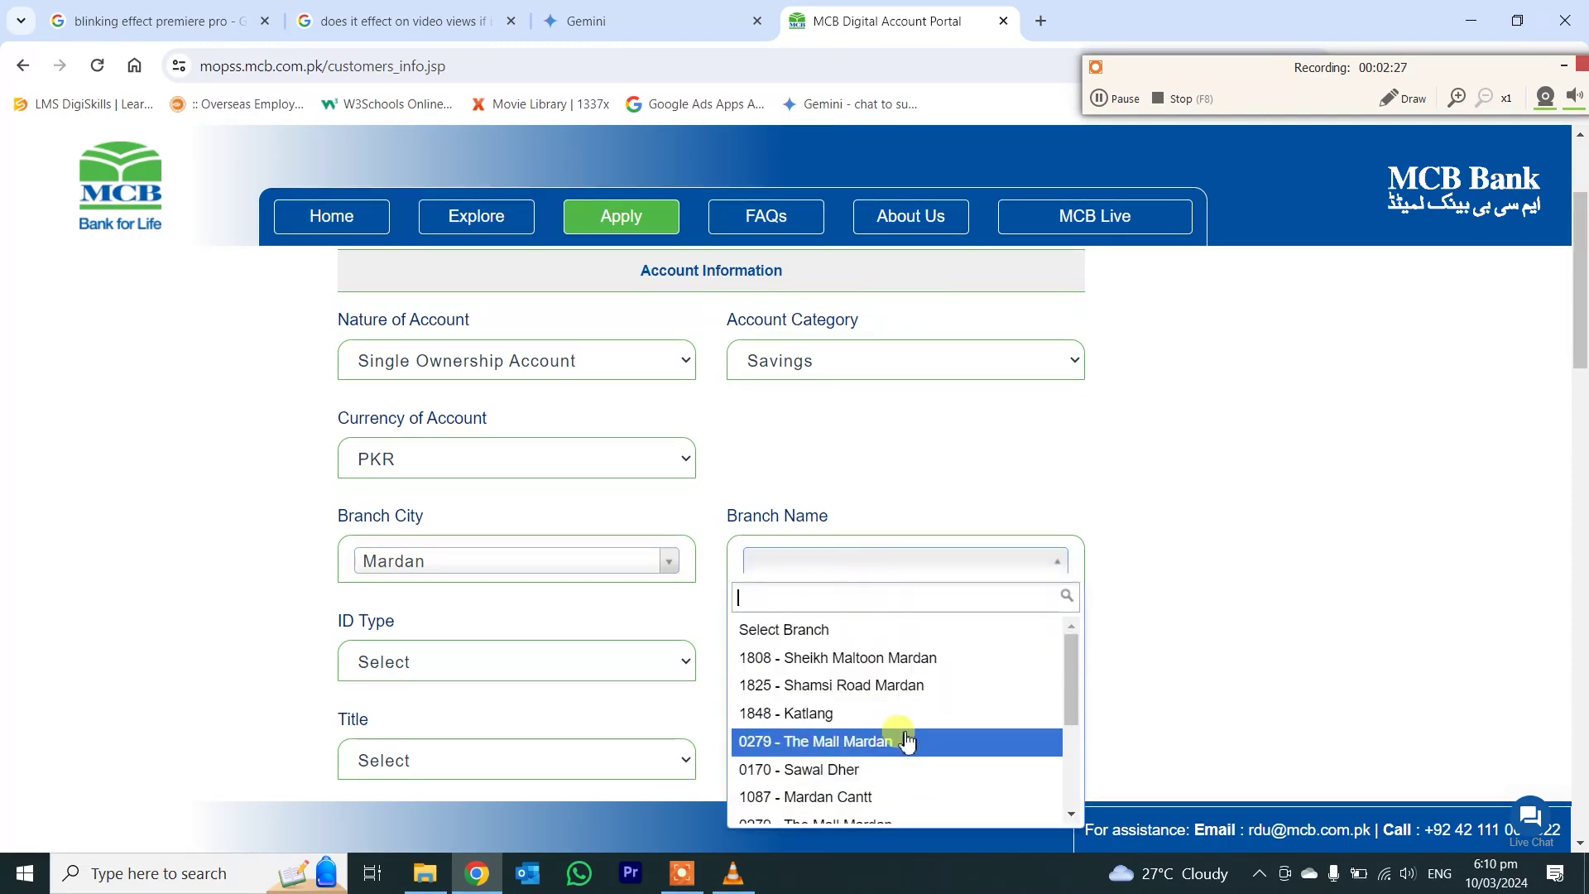
pyautogui.scroll(-3, 907, 740)
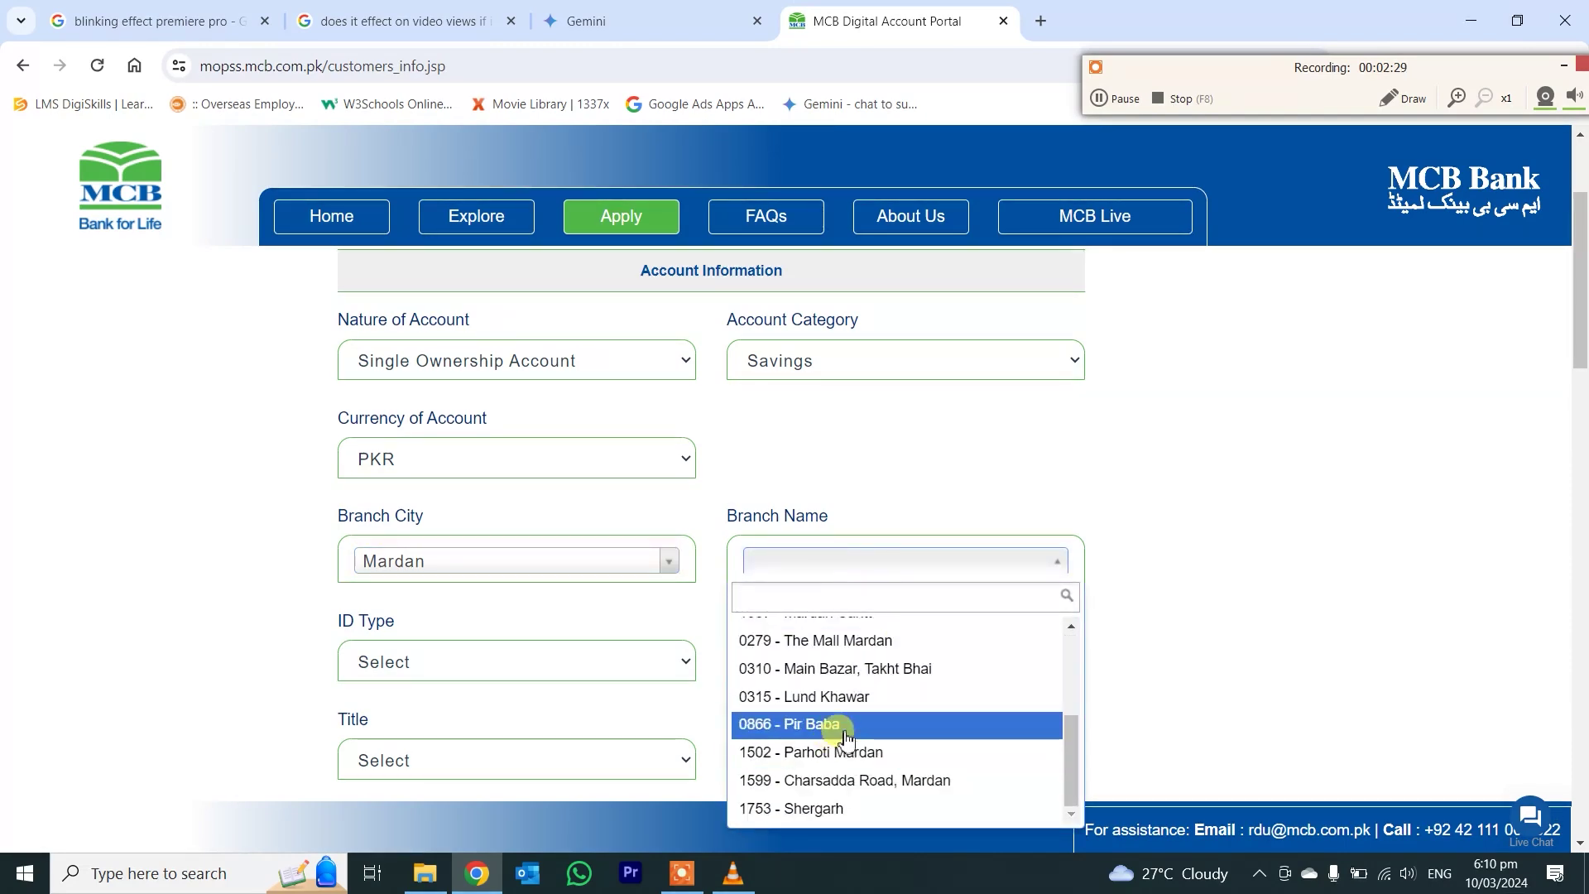
pyautogui.scroll(-3, 869, 761)
pyautogui.scroll(5, 859, 597)
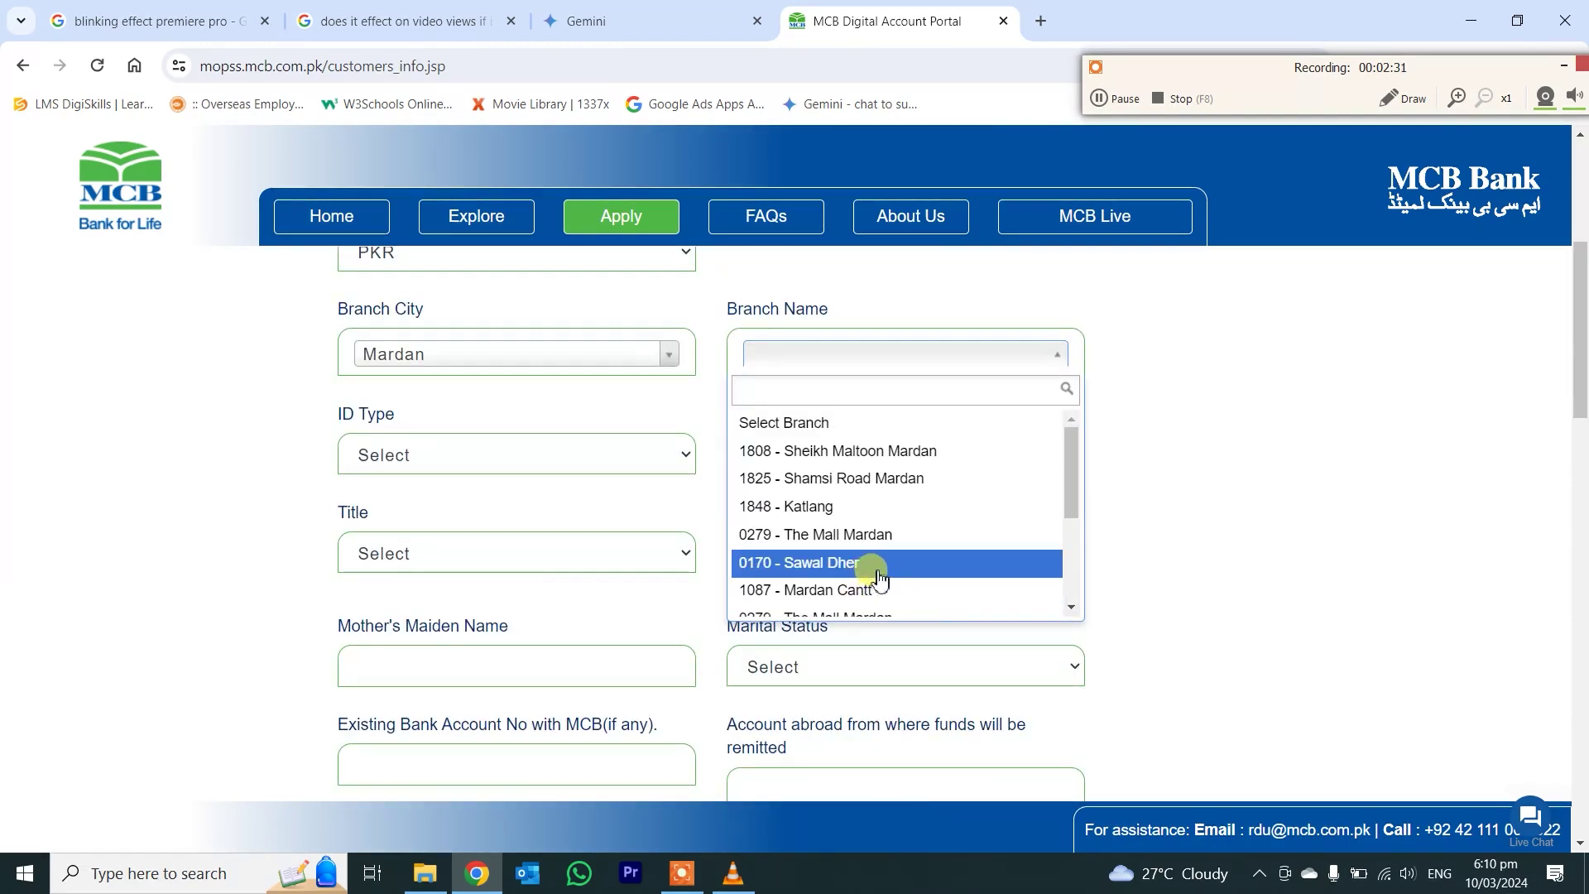
pyautogui.click(860, 593)
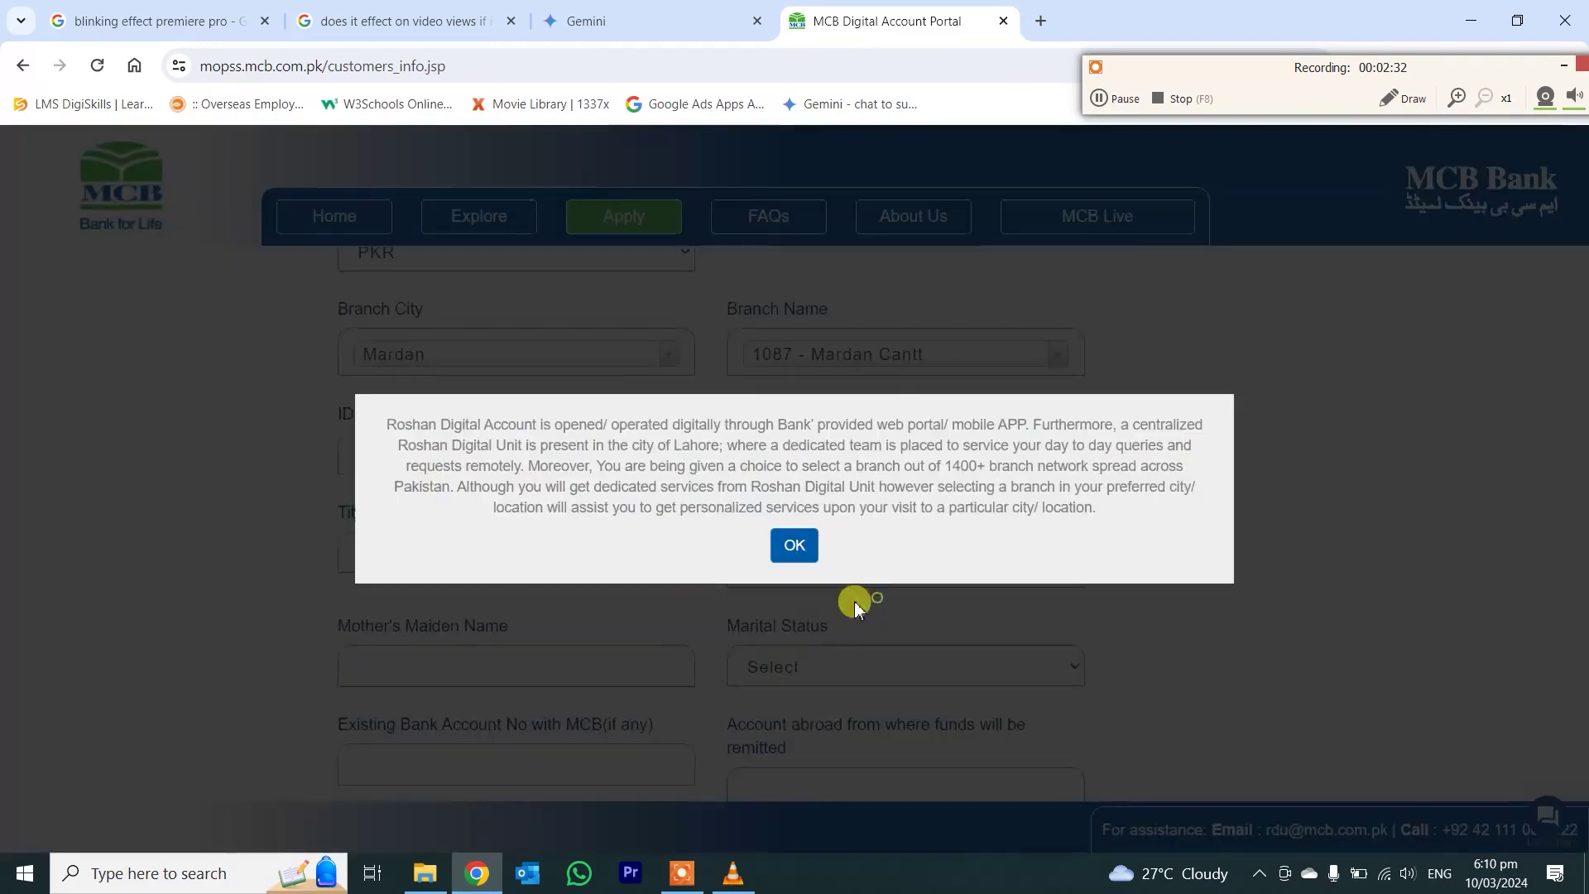
pyautogui.click(796, 546)
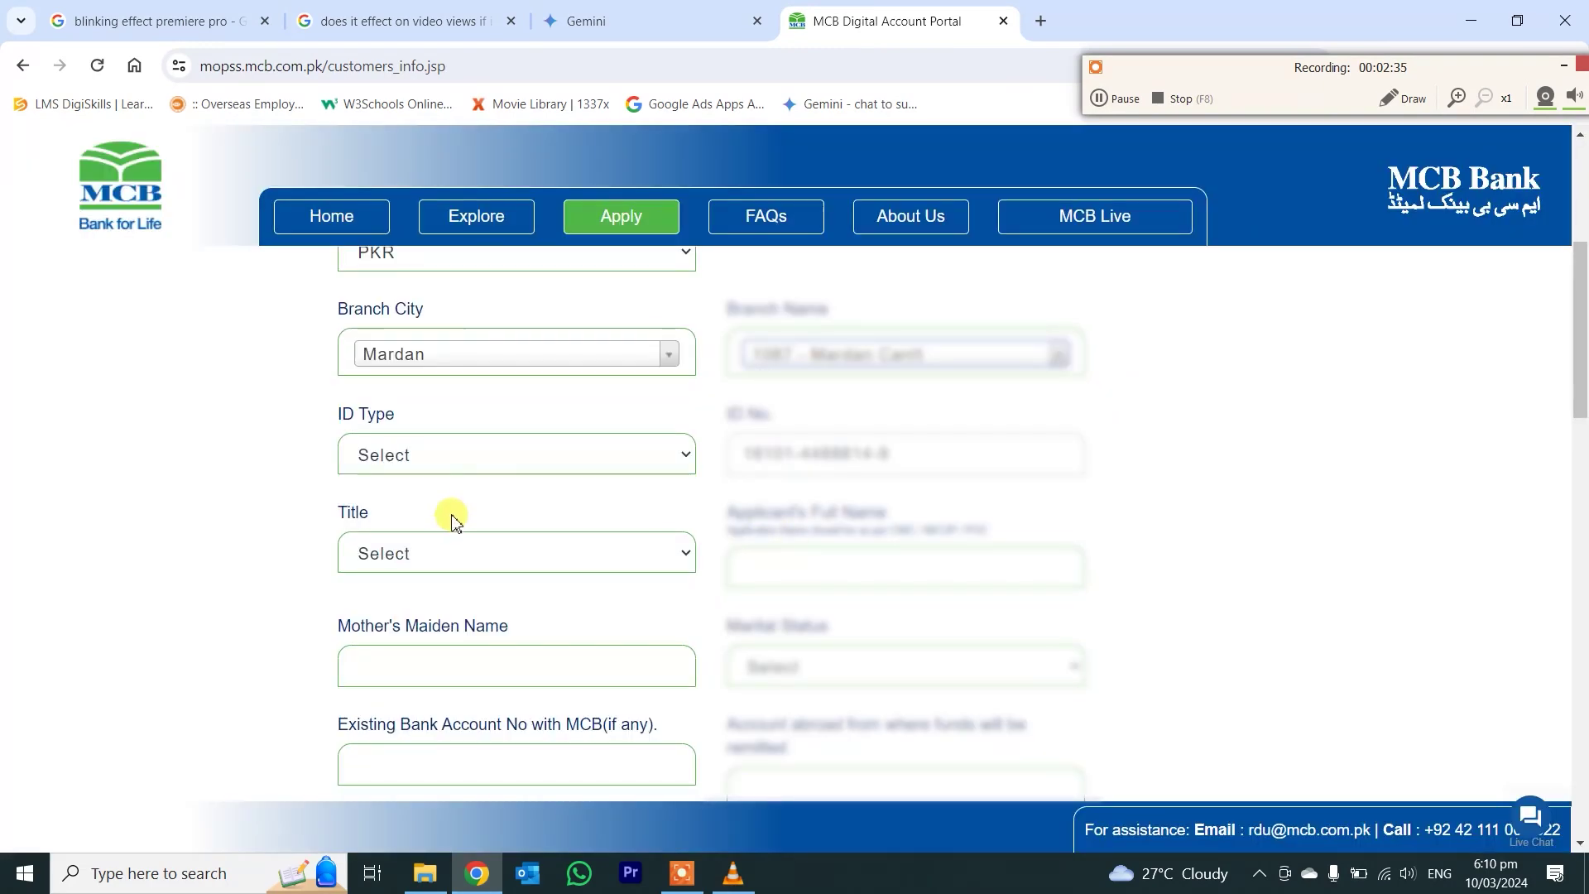
# - Set ID Type to CNIC and Title to Mr., and enter the mother's maiden name
pyautogui.click(472, 460)
pyautogui.click(445, 505)
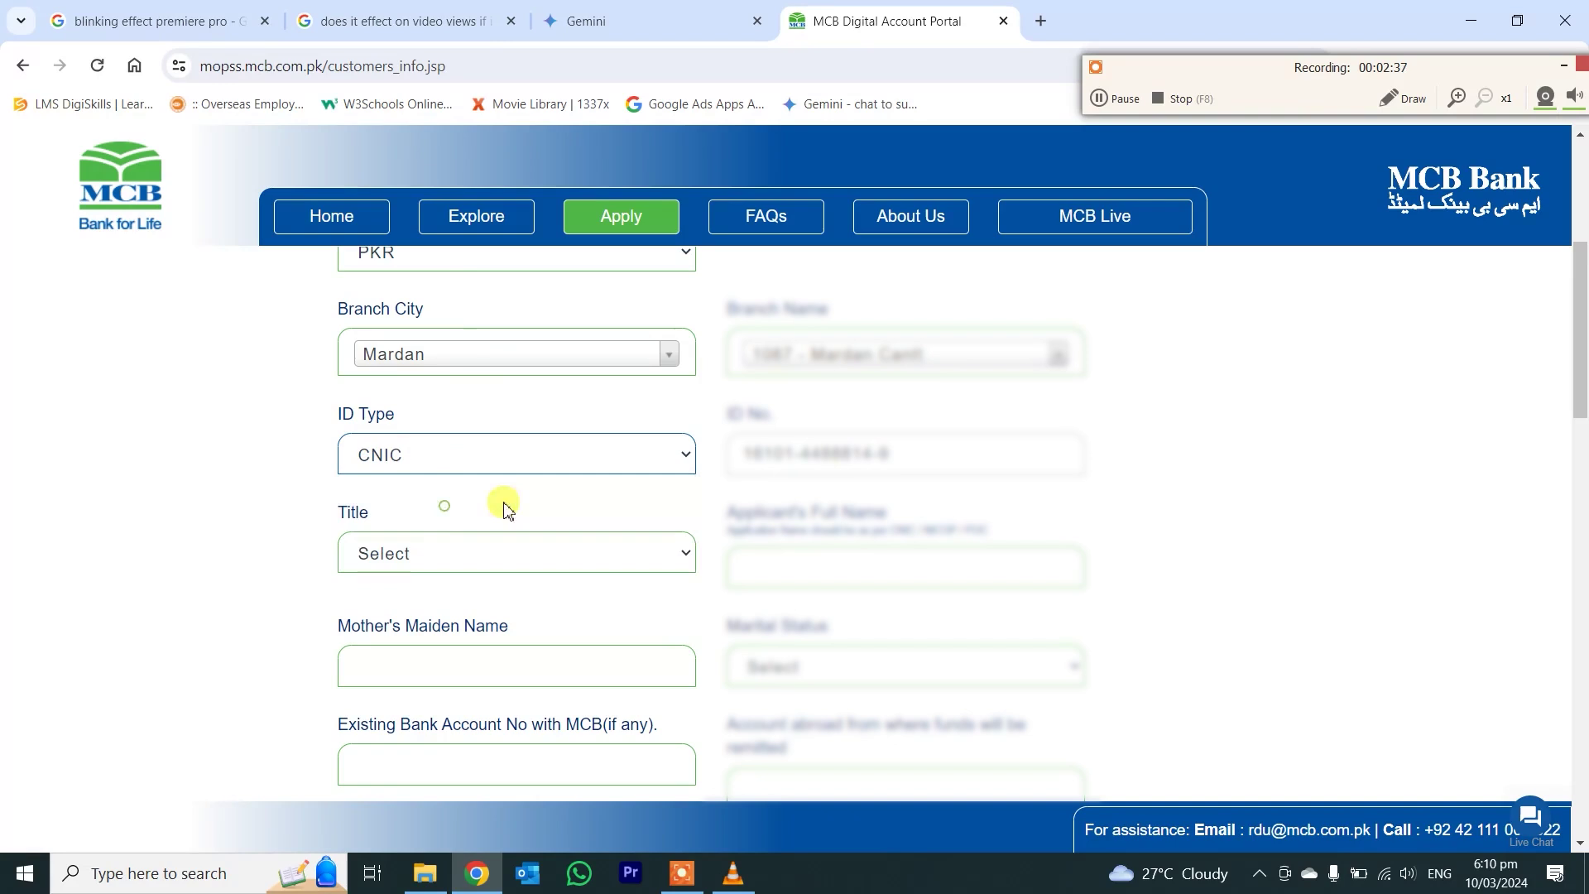
pyautogui.click(385, 571)
pyautogui.click(412, 602)
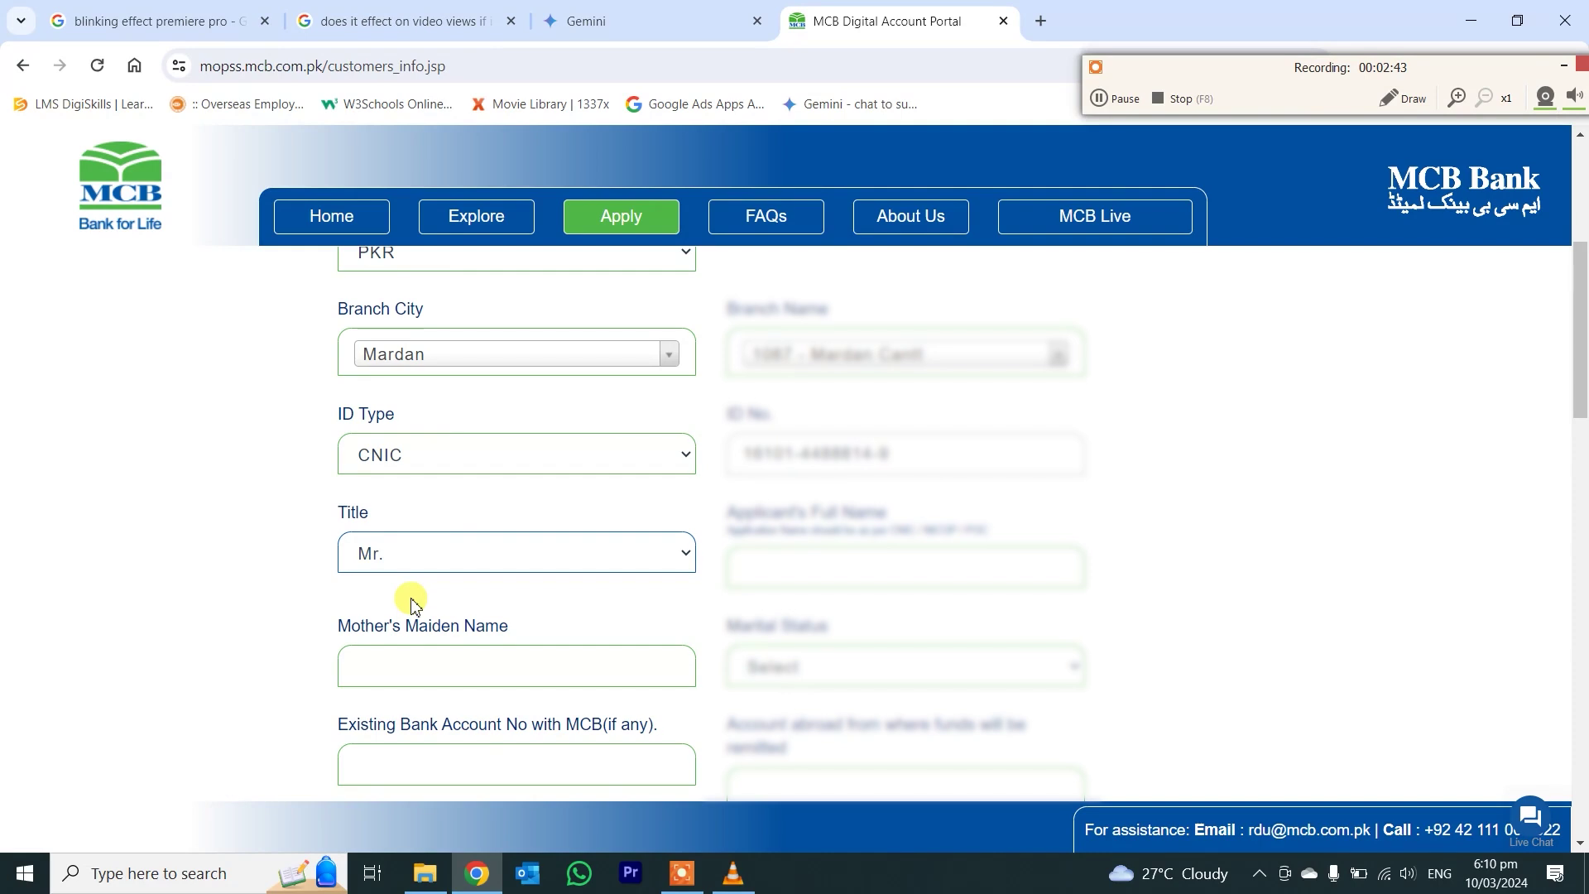
pyautogui.click(439, 649)
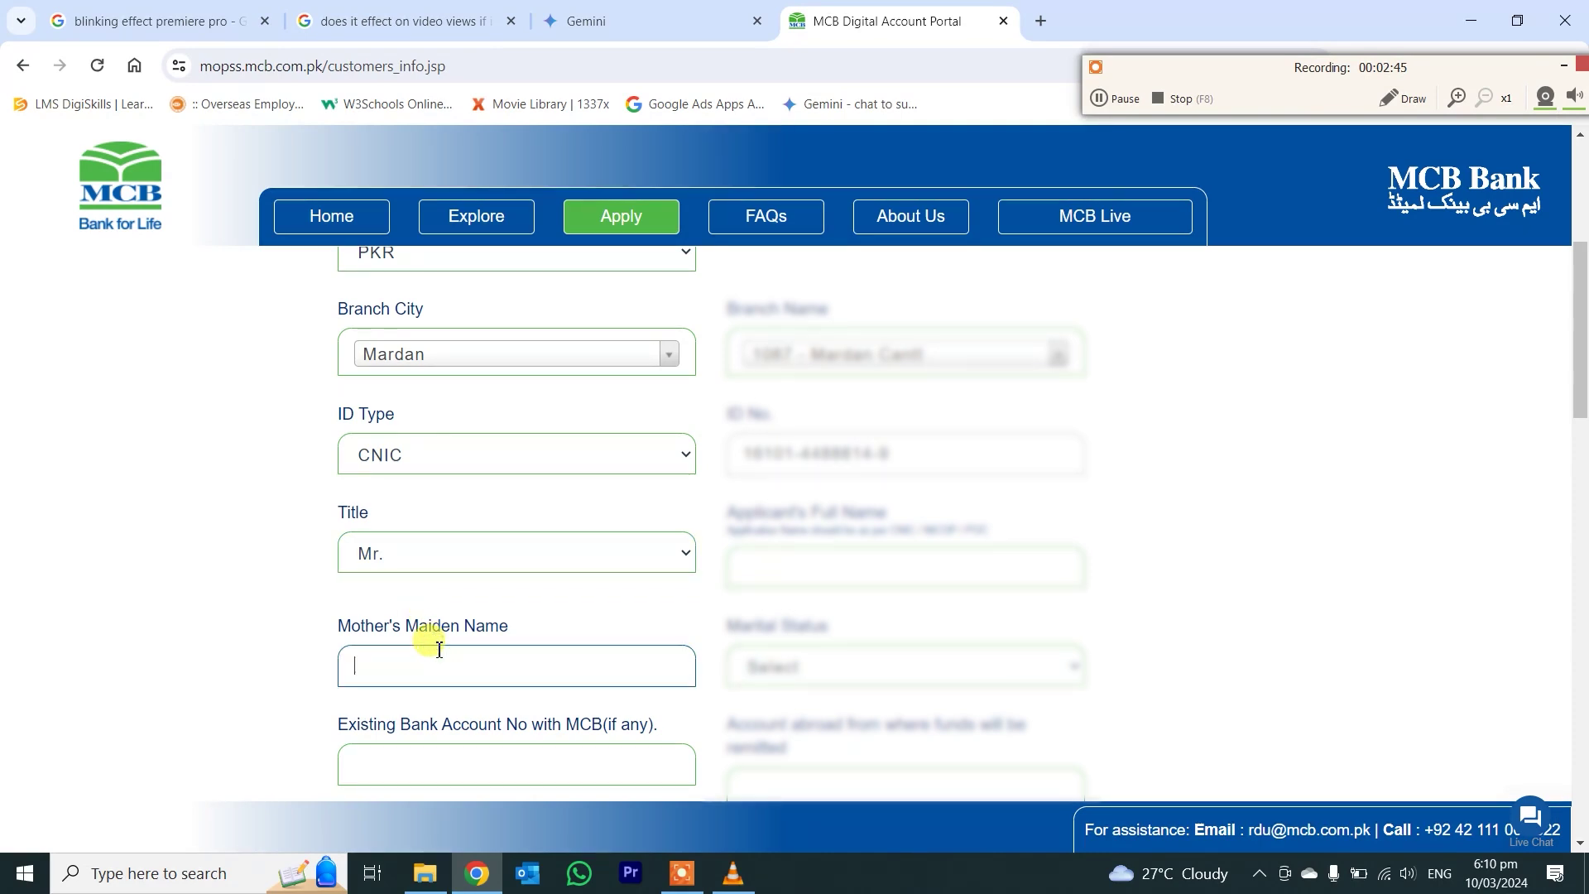
pyautogui.write('Farhat')
pyautogui.doubleClick(381, 665)
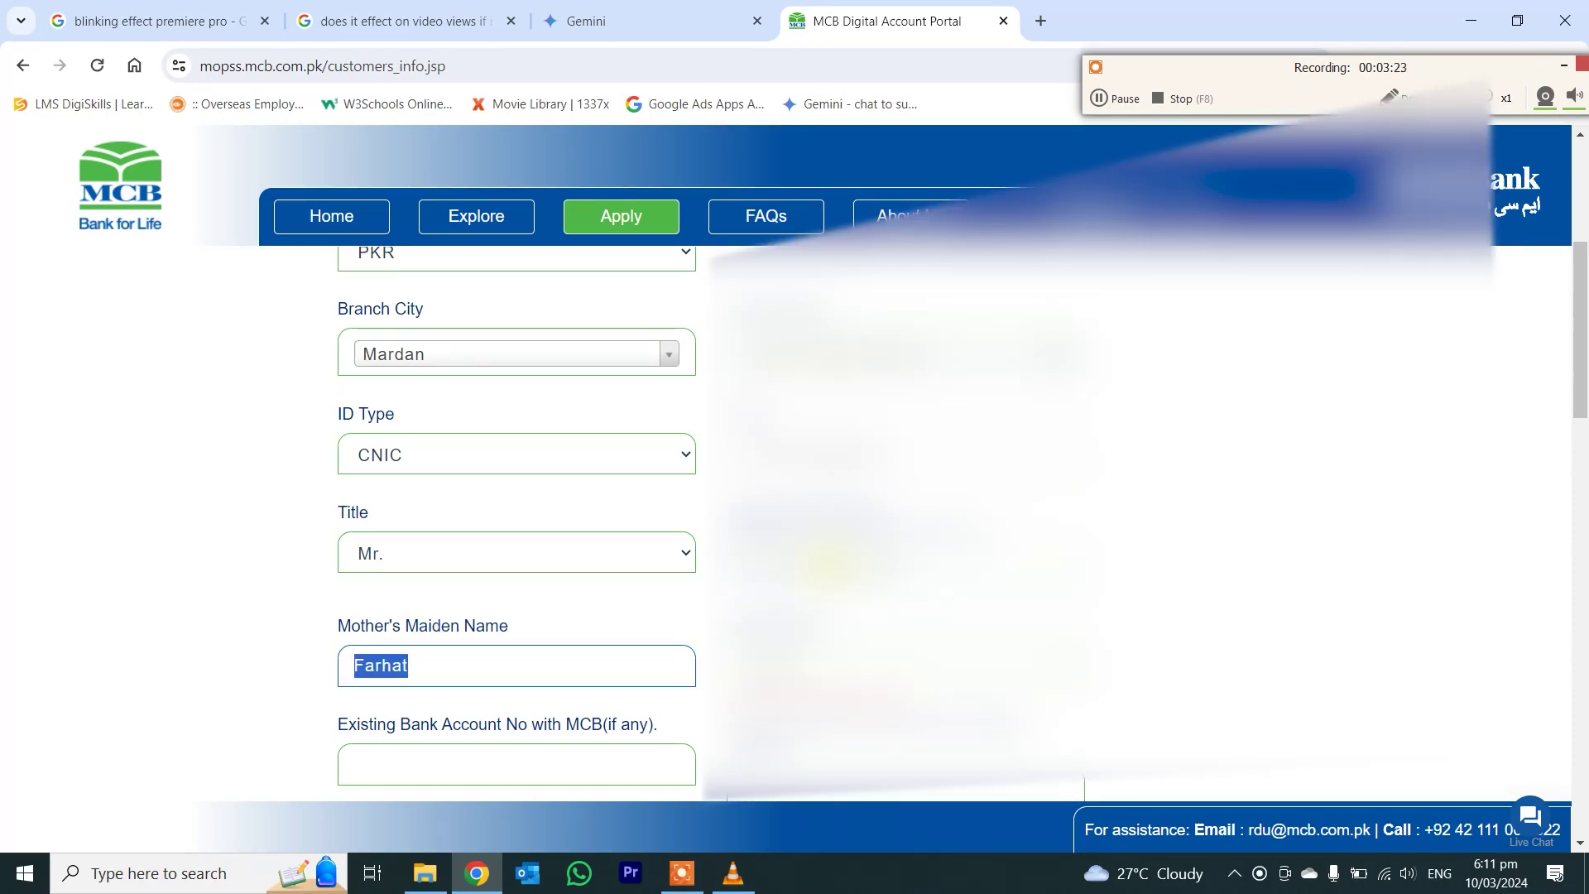
# - Set Marital Status to Single, answer 'no' for existing MCB account, and fill the account-abroad field
pyautogui.click(907, 459)
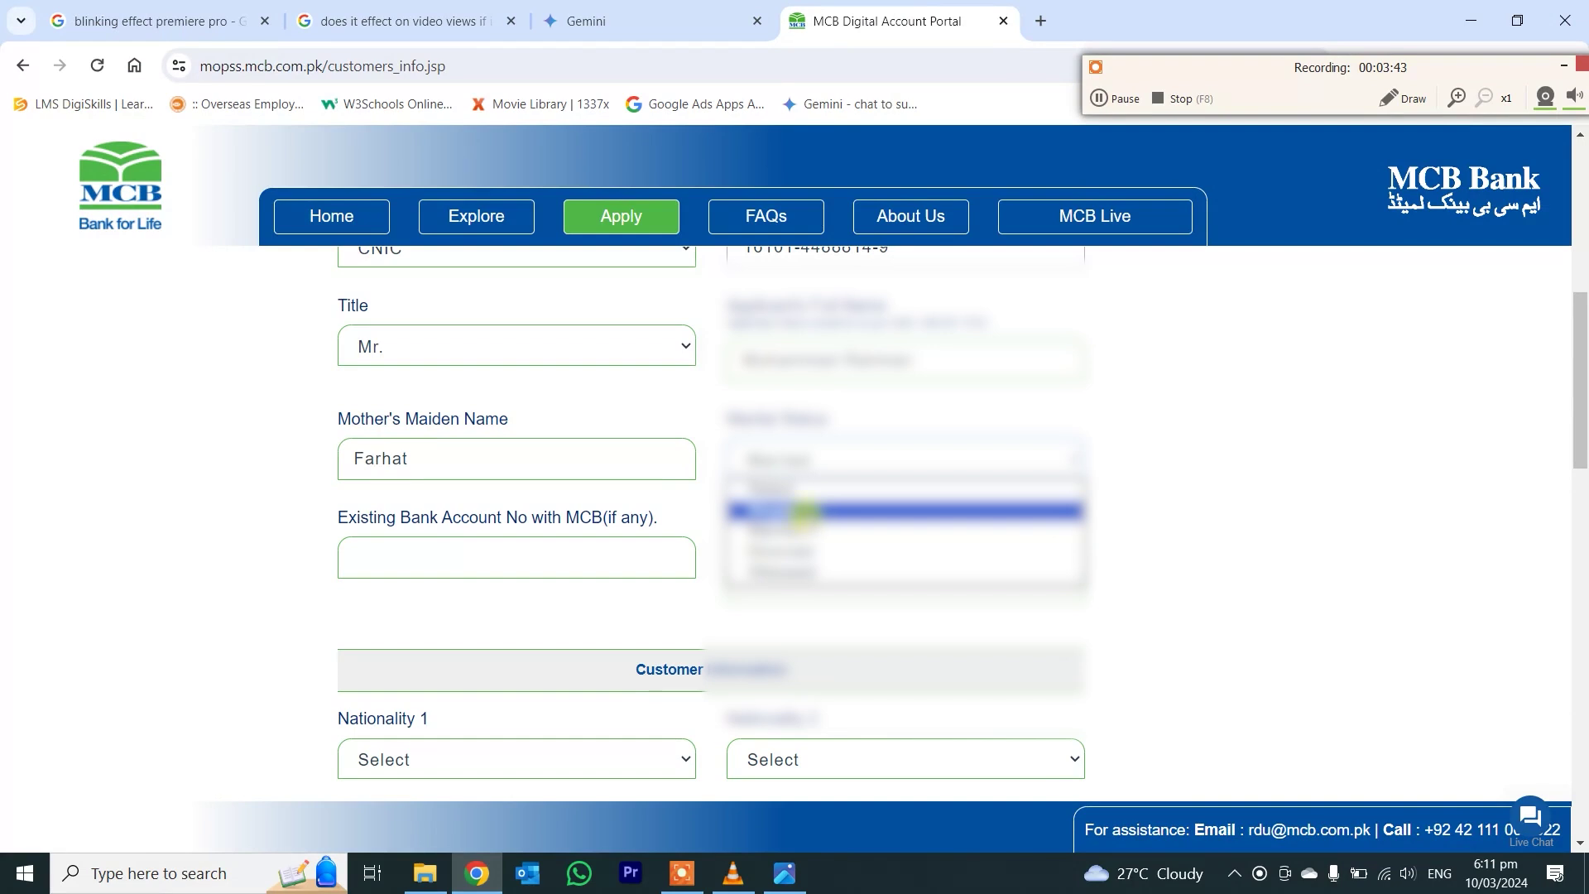
pyautogui.click(807, 511)
pyautogui.click(522, 553)
pyautogui.write('no')
pyautogui.click(773, 574)
pyautogui.write('5')
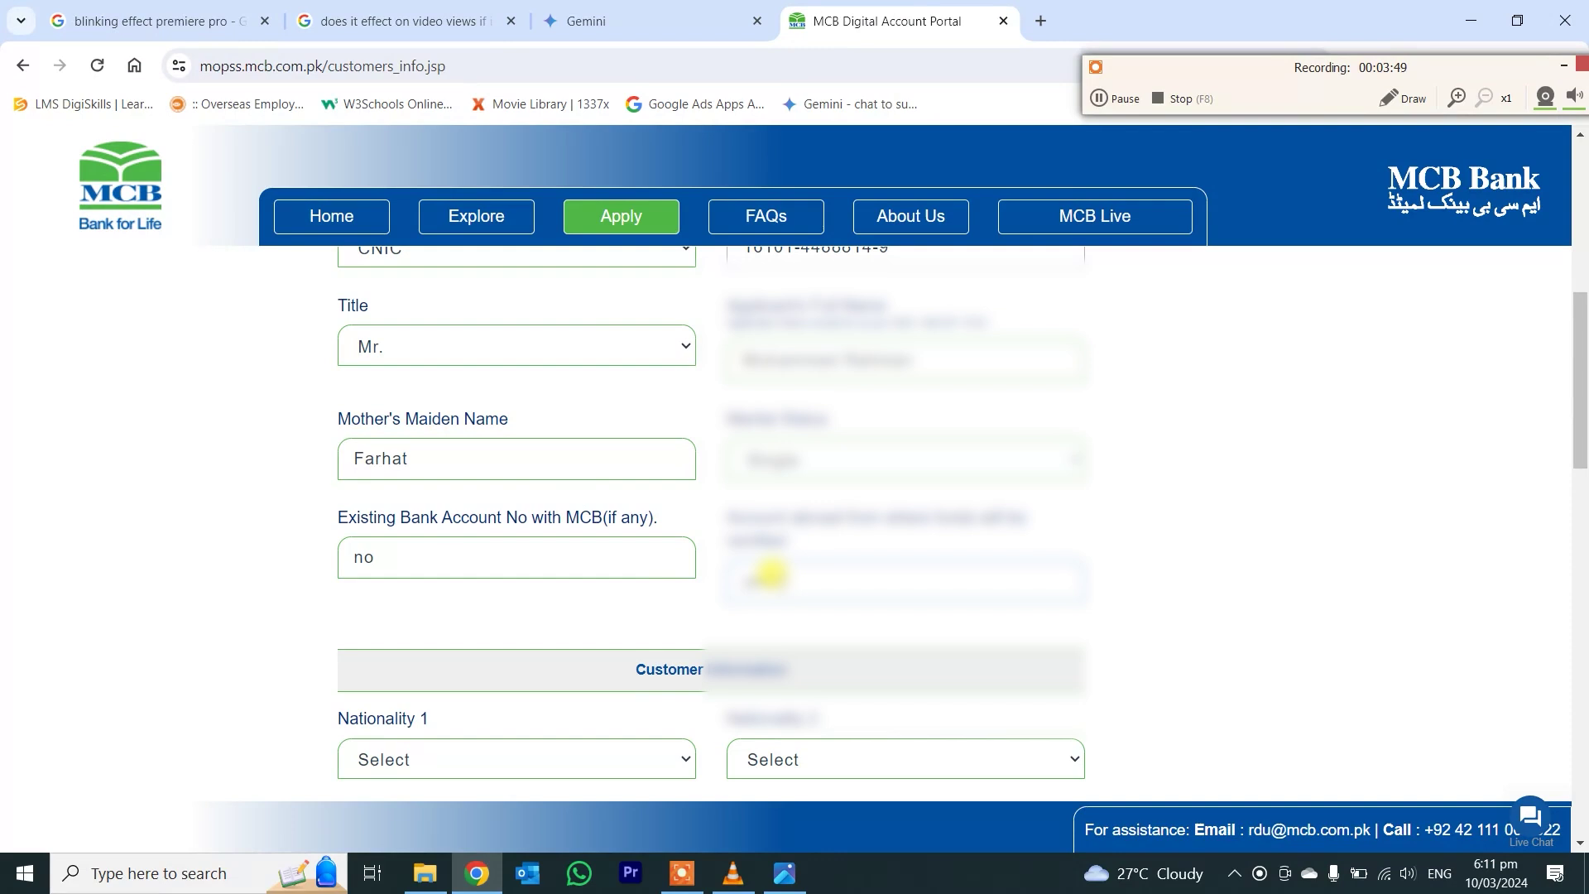
# - Set Nationality 1 to Pakistan
pyautogui.scroll(-2, 580, 571)
pyautogui.click(454, 556)
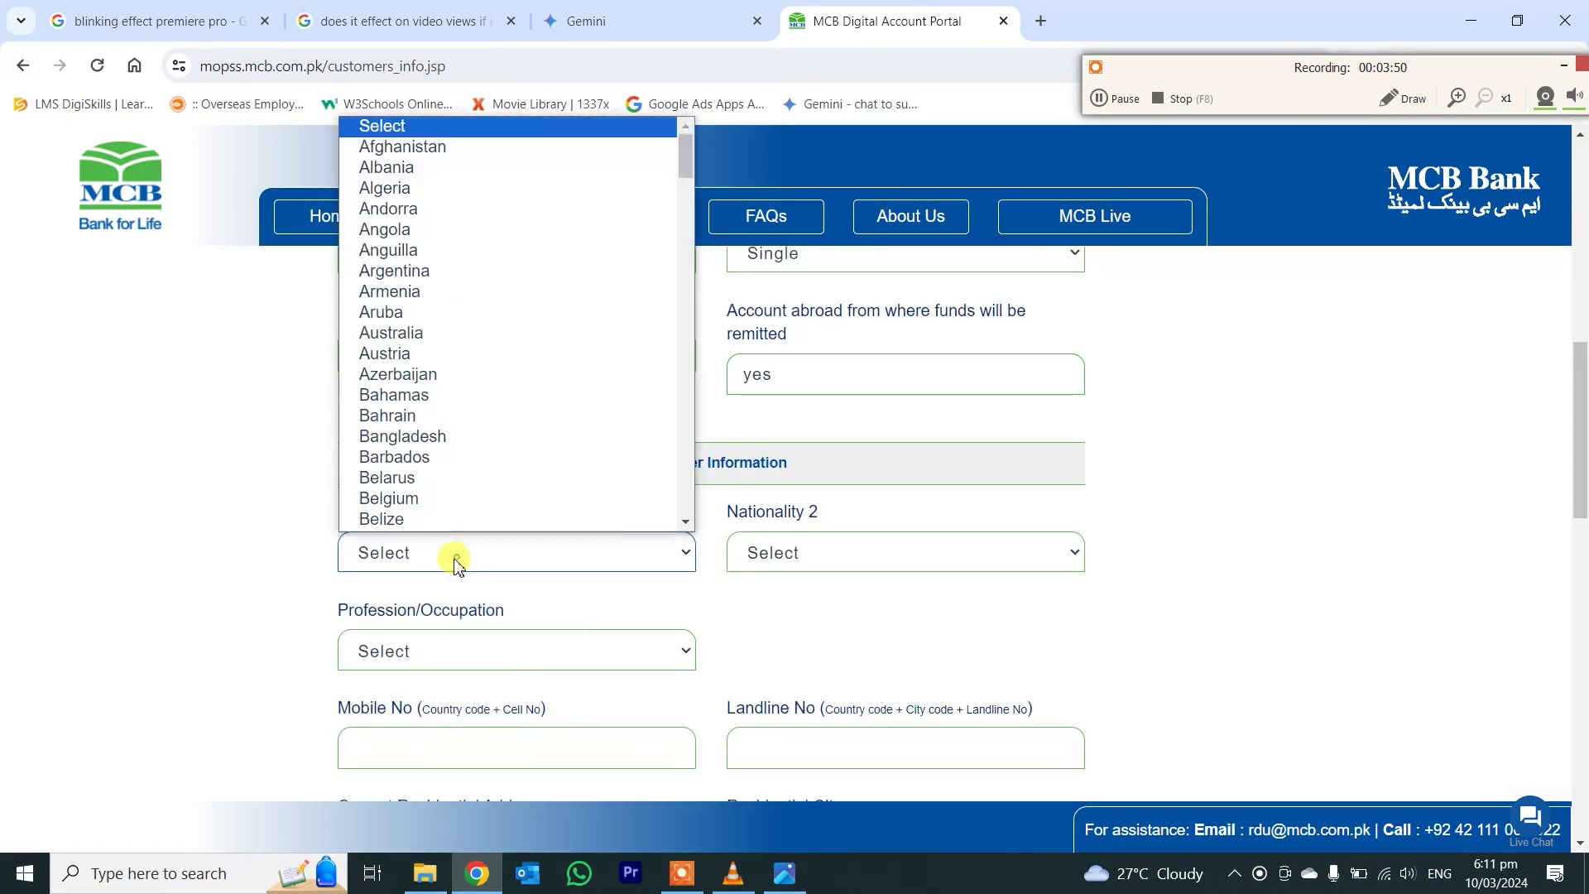
pyautogui.click(1052, 324)
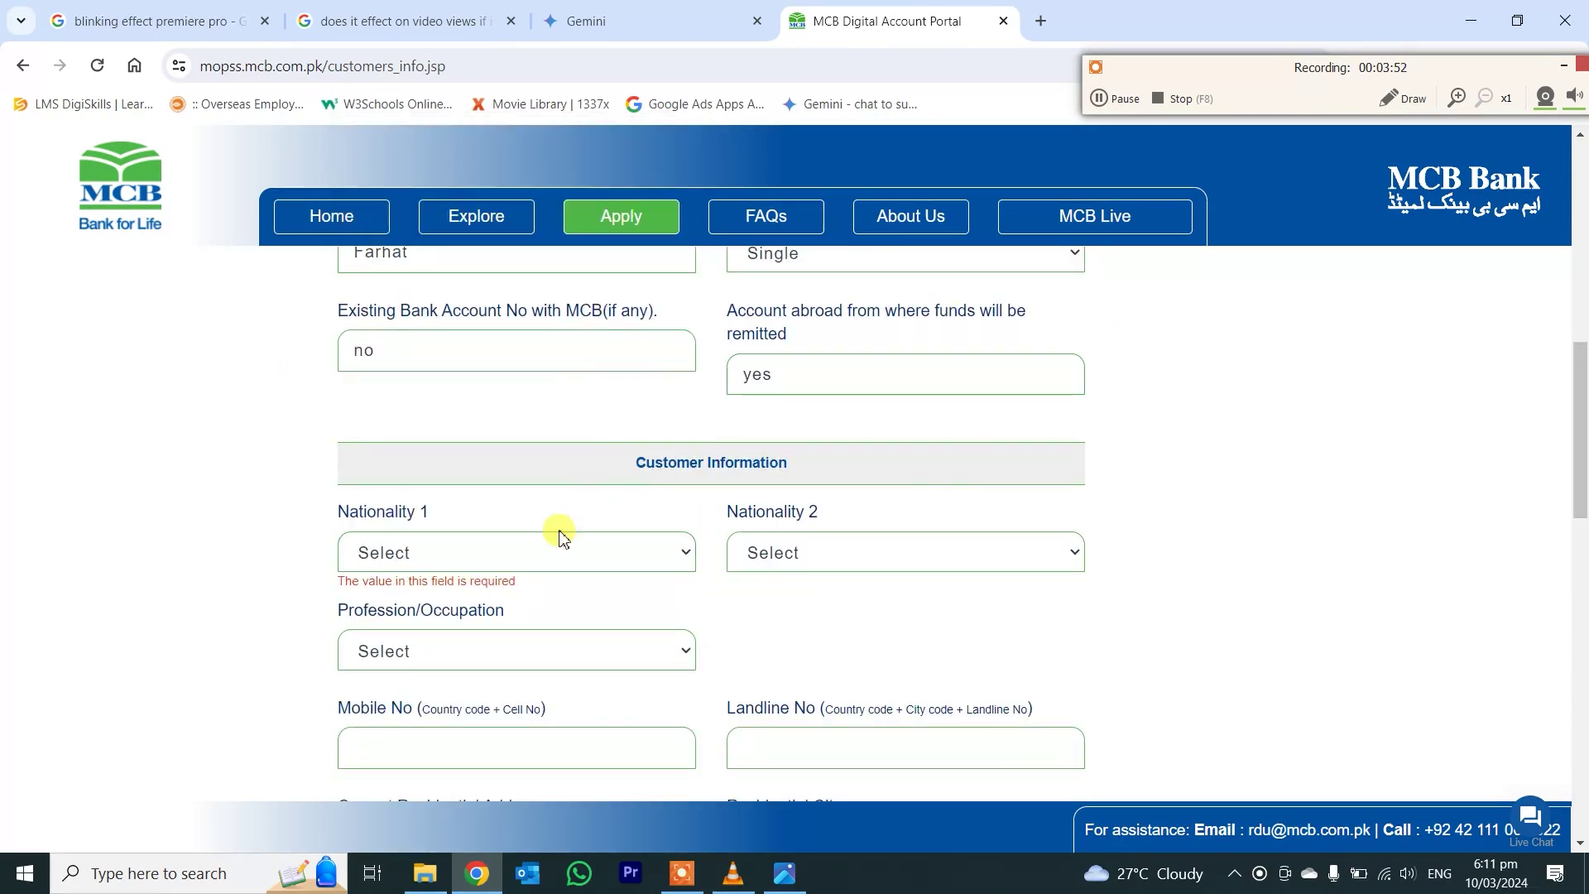
pyautogui.scroll(-1, 560, 536)
pyautogui.click(455, 449)
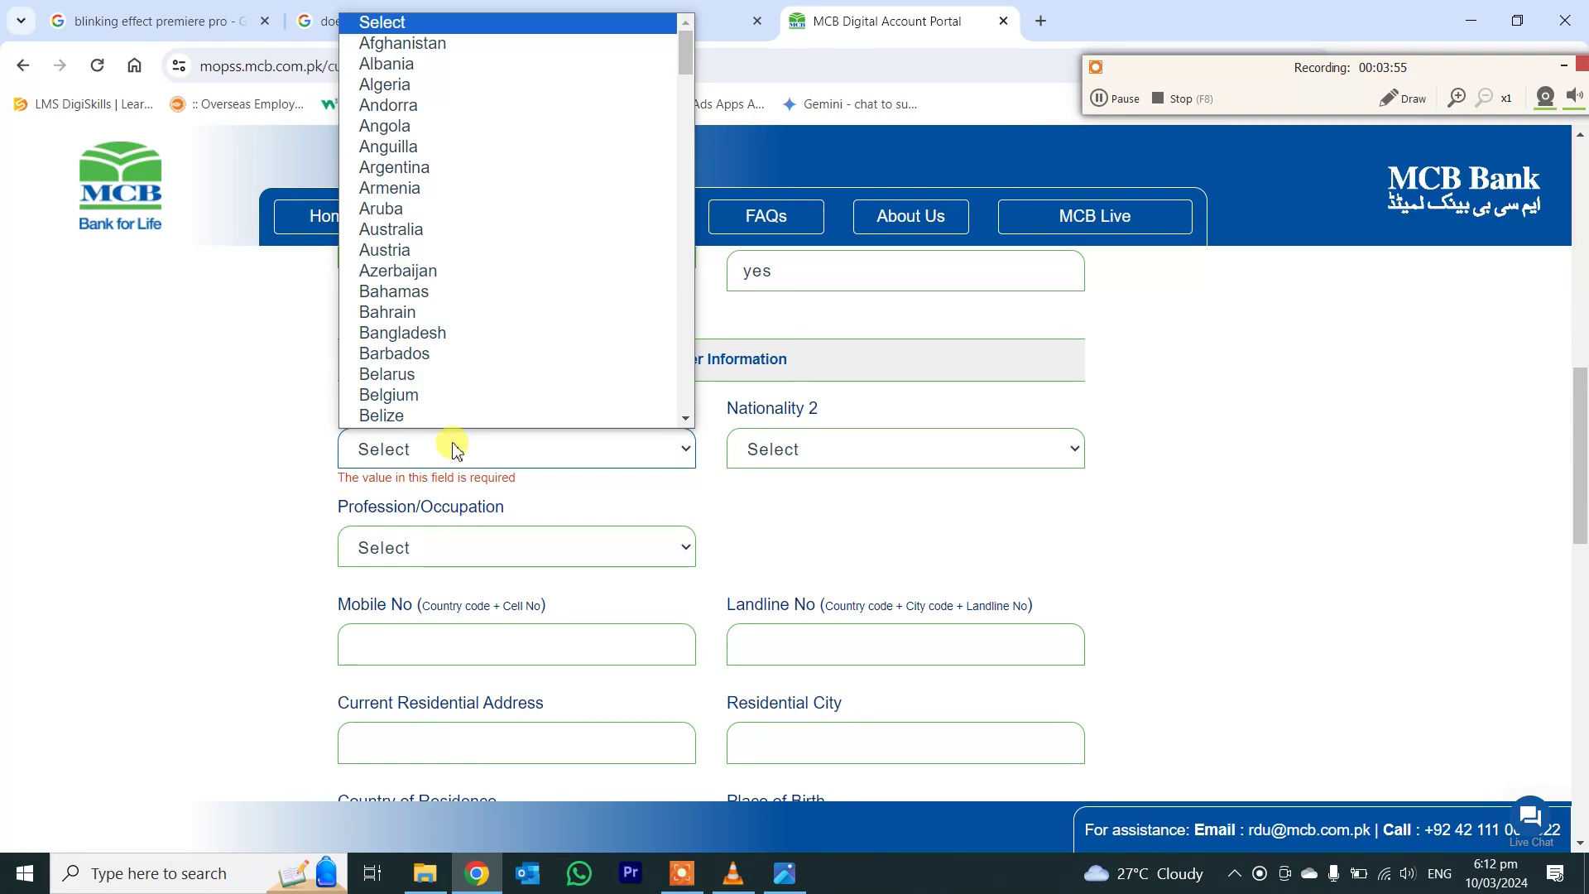
pyautogui.press('p')
pyautogui.press('Return')
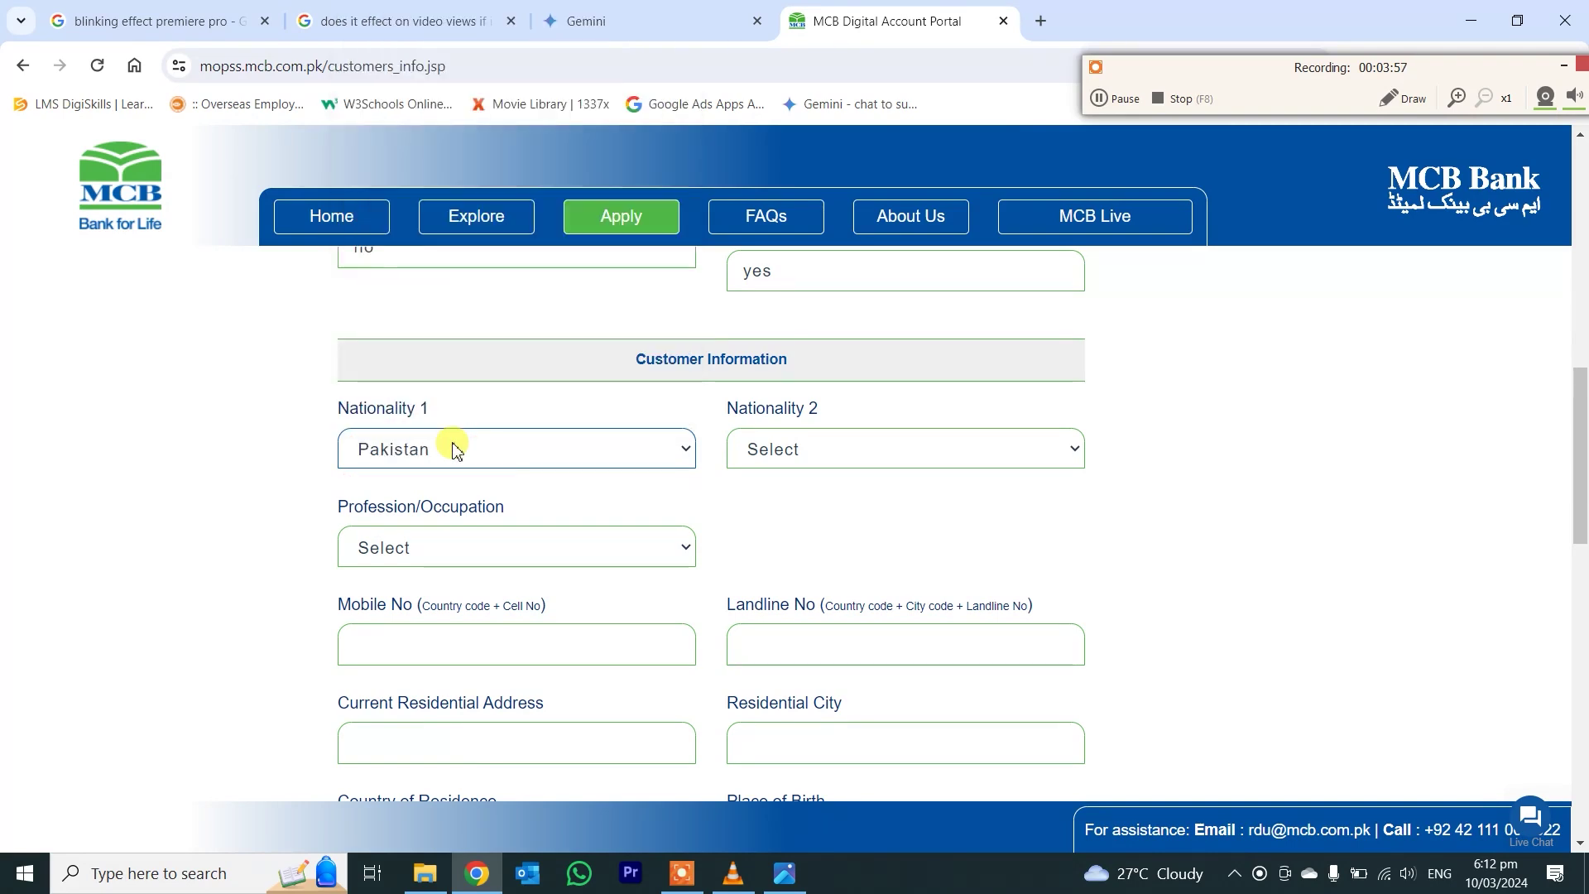
# - Set Profession/Occupation to SELF EMPLOYED
pyautogui.click(432, 550)
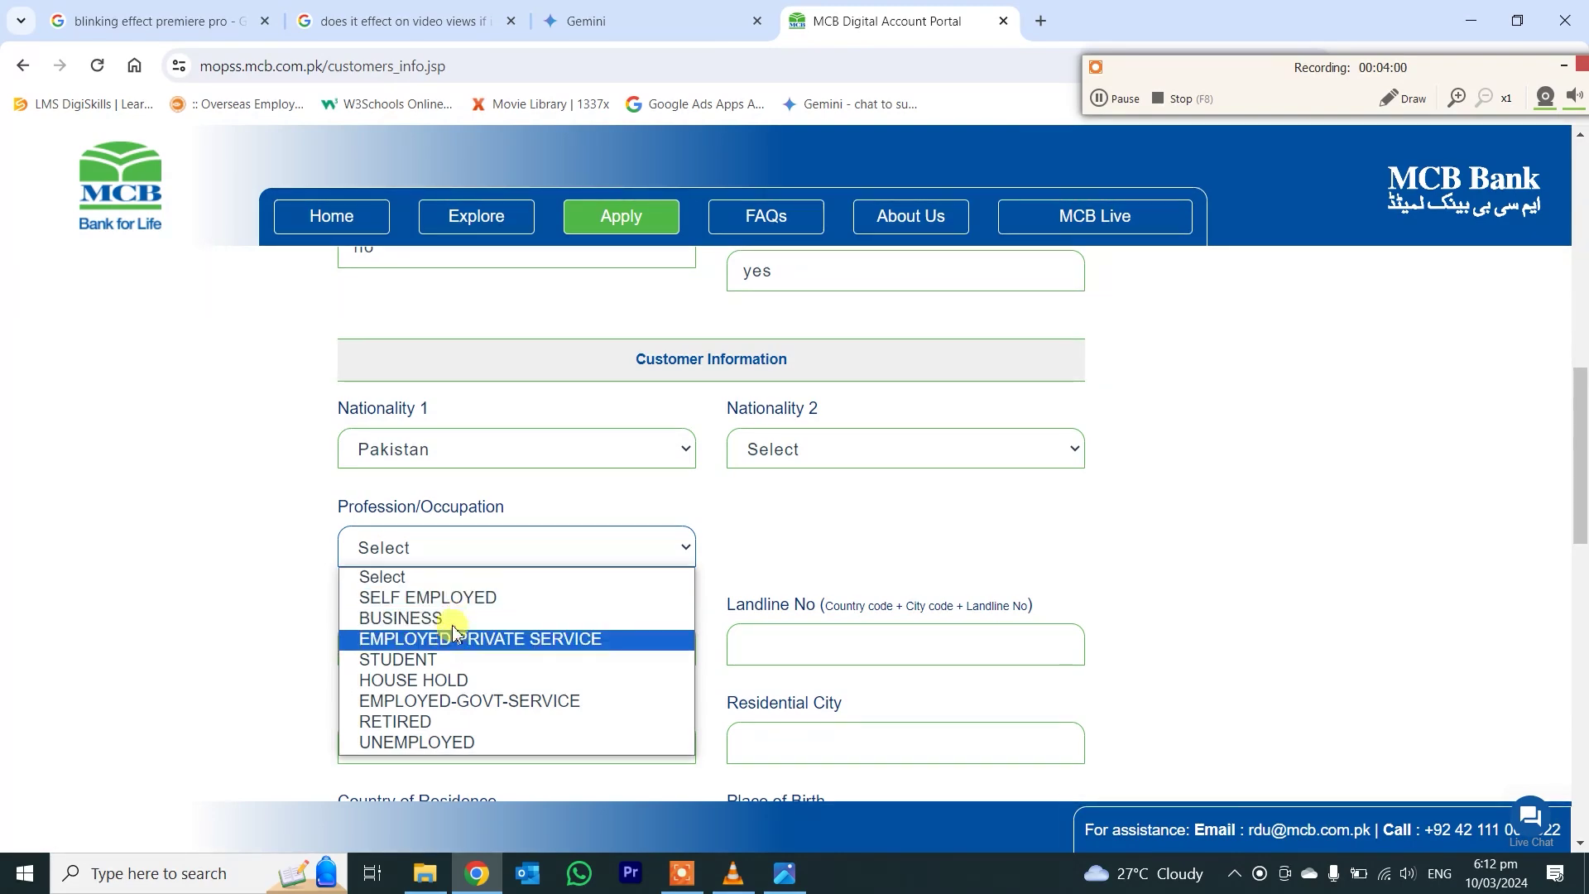
pyautogui.click(453, 600)
pyautogui.click(444, 556)
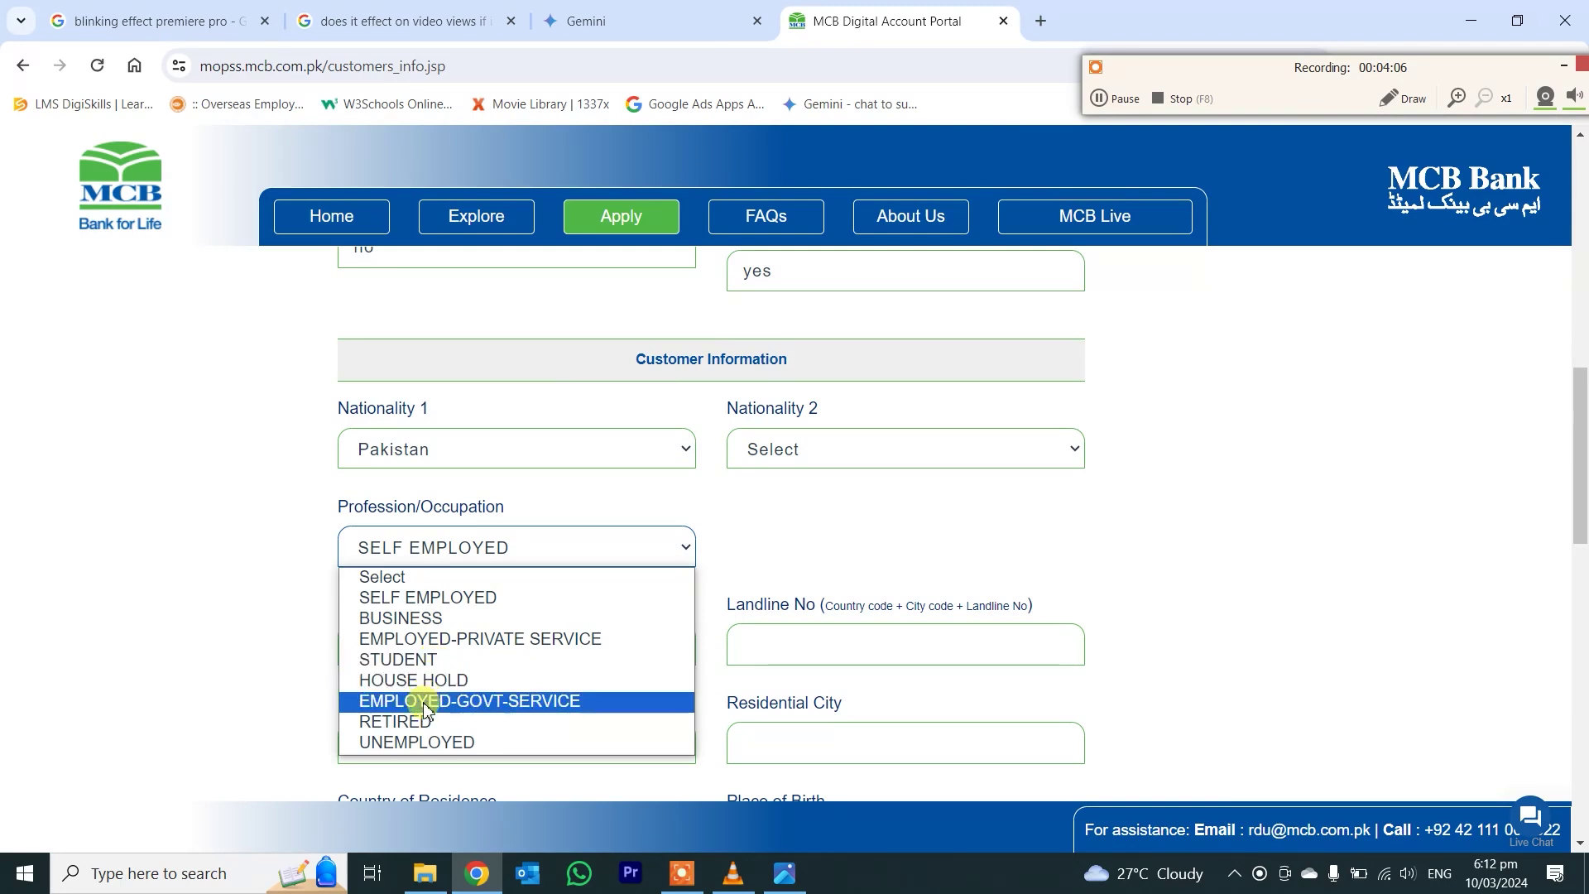
pyautogui.click(437, 598)
pyautogui.click(432, 637)
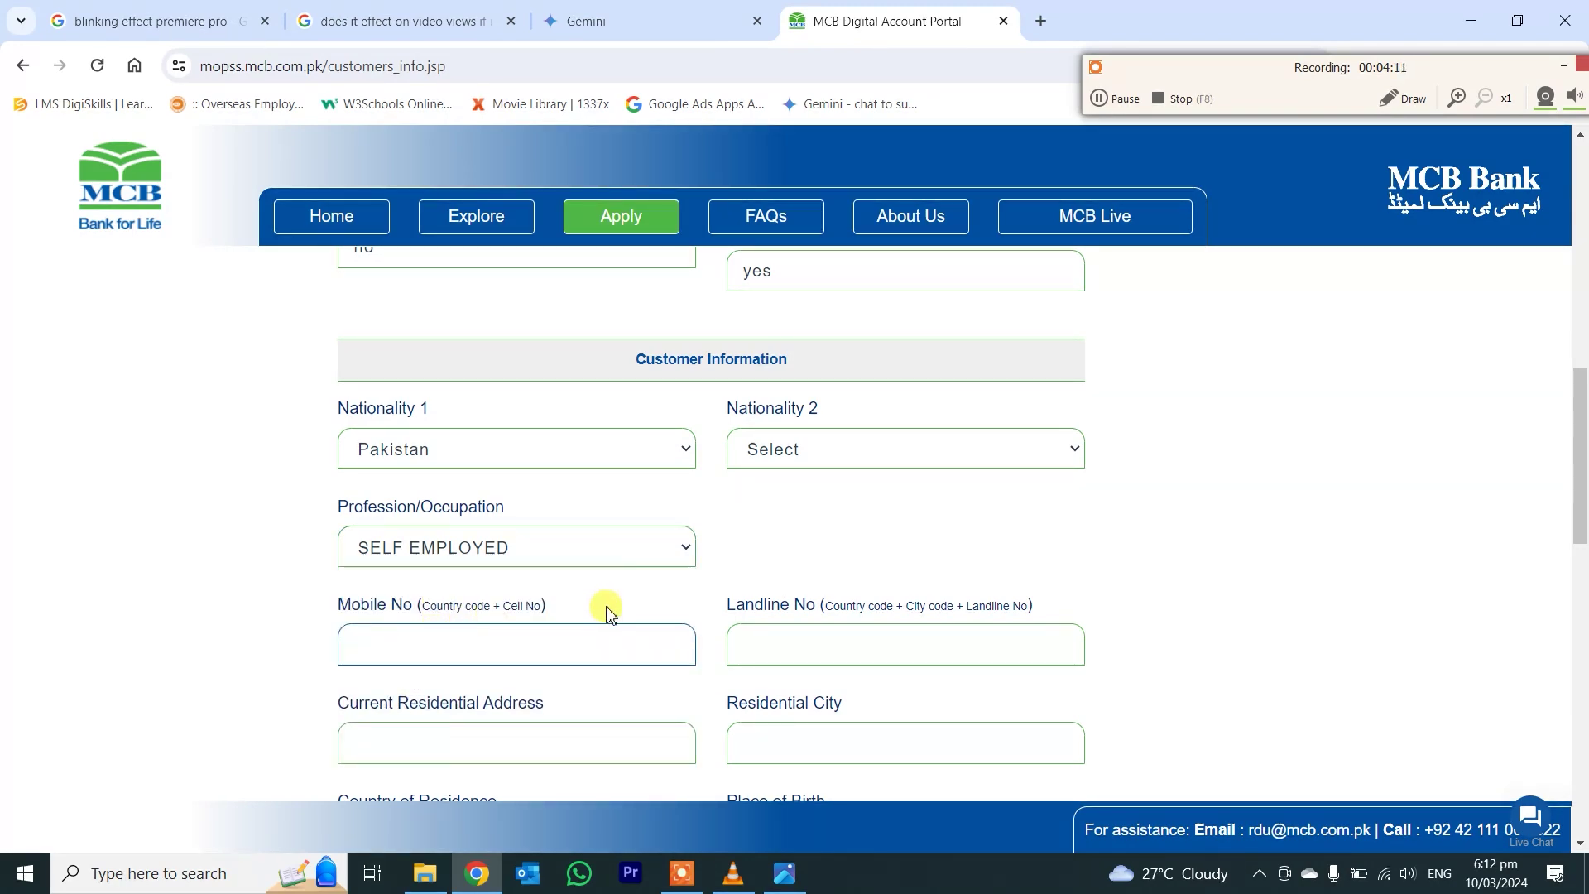
# - Enter the customer's mobile number and landline number
pyautogui.write('009')
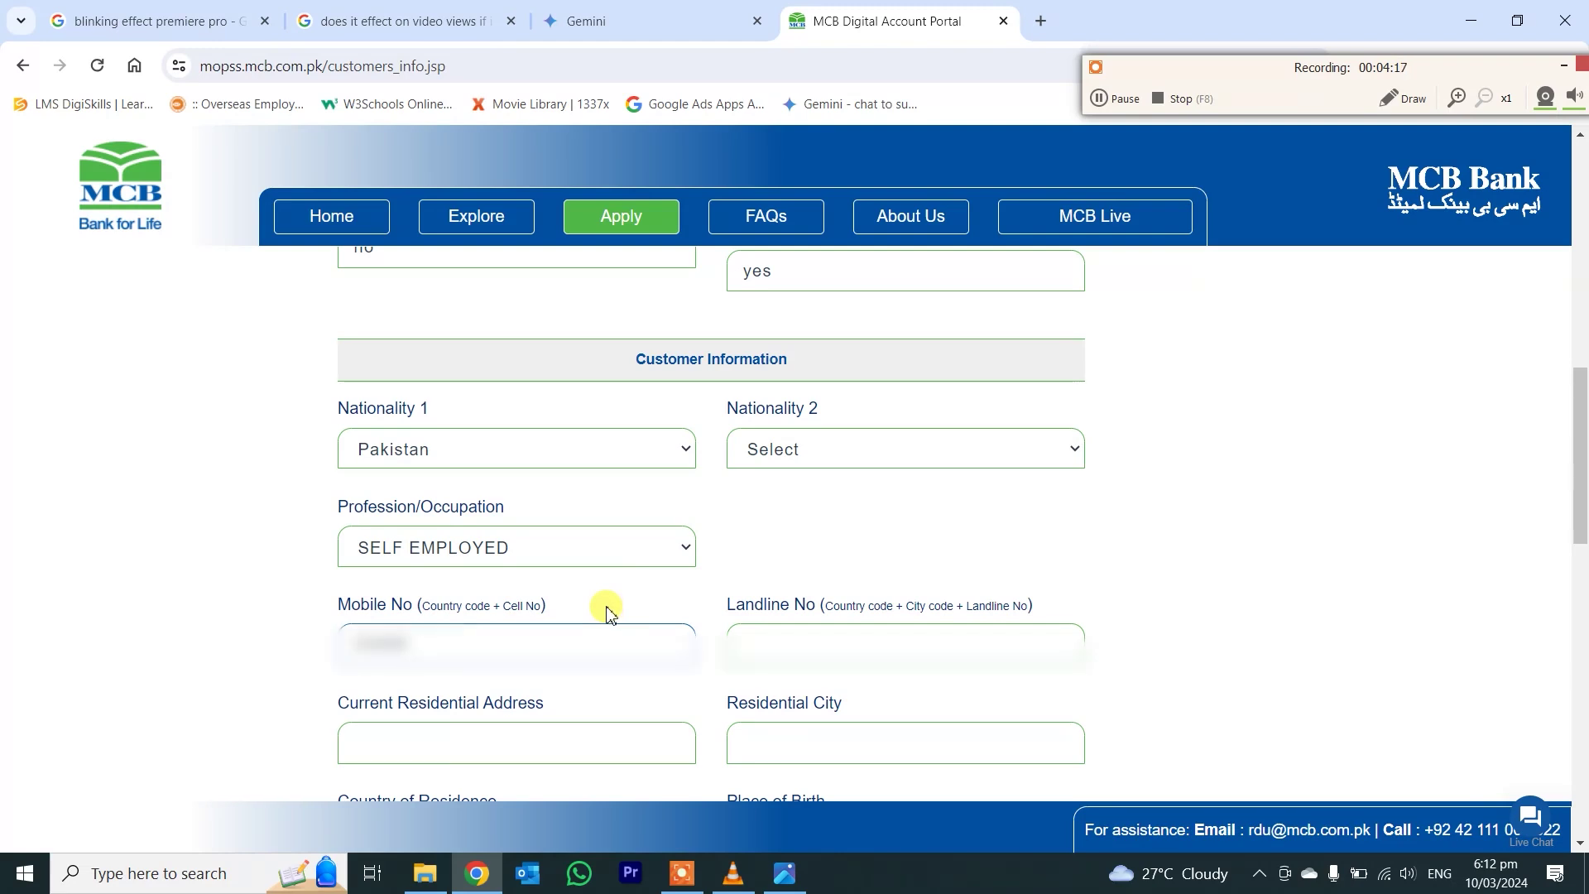
pyautogui.write('00')
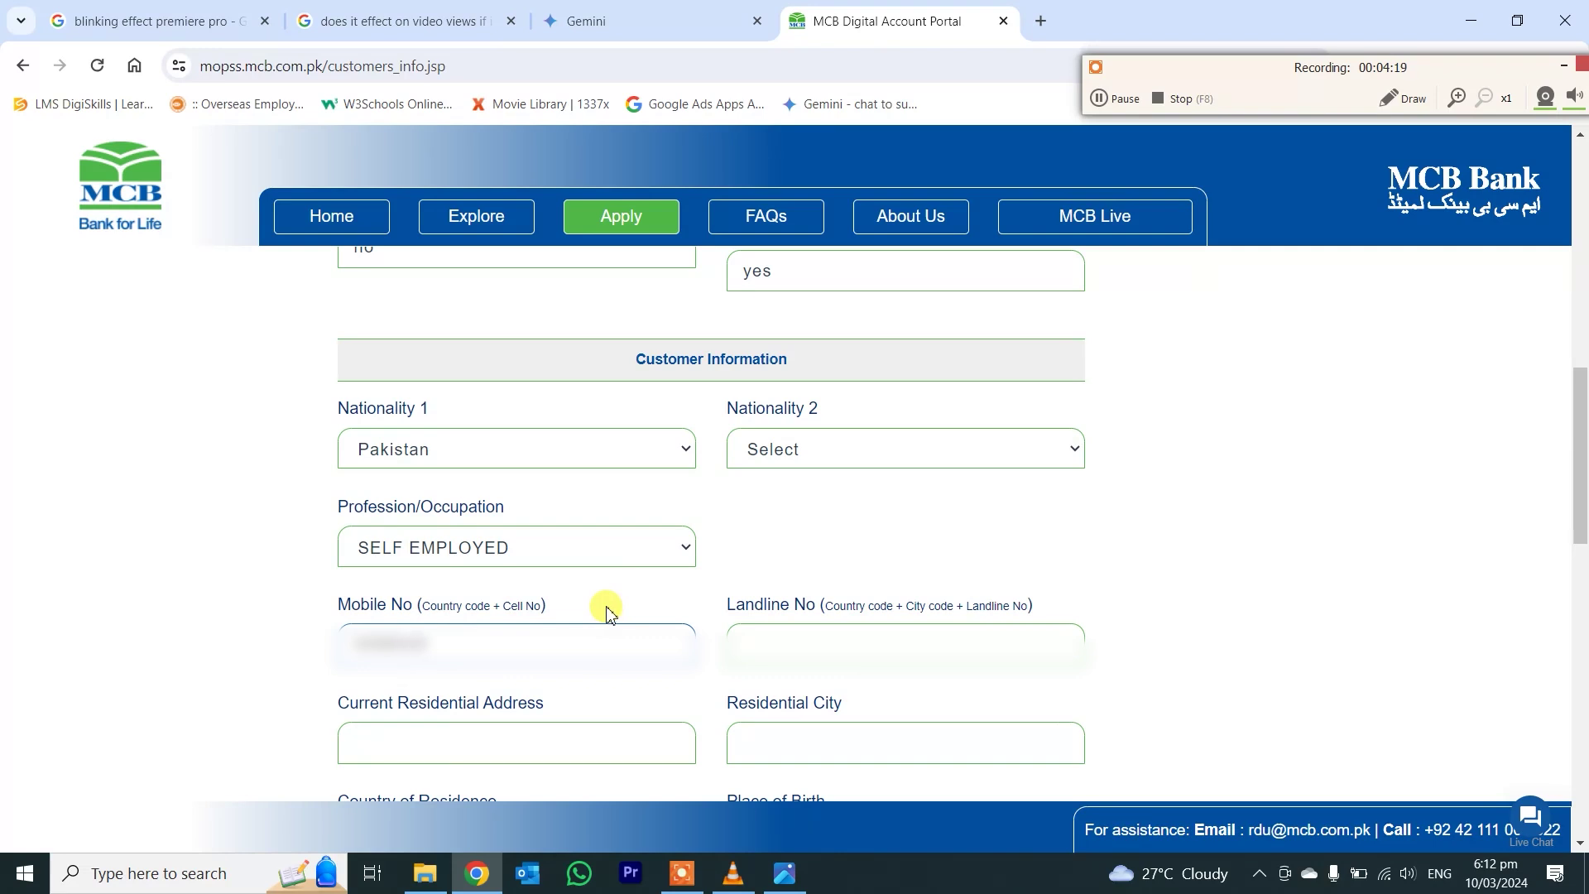
pyautogui.write('0000')
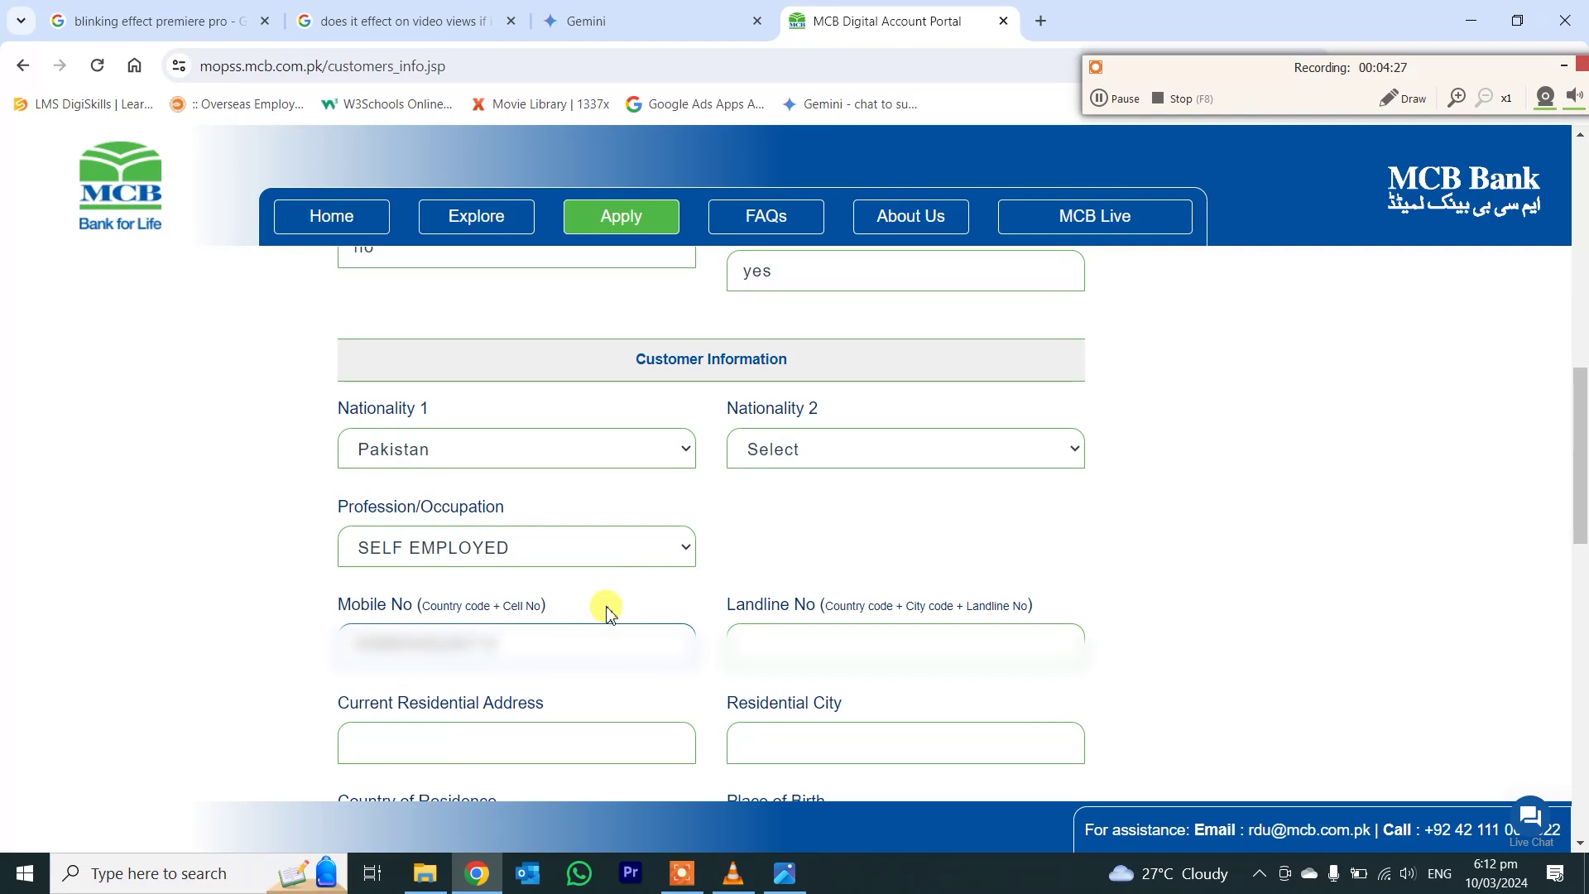
pyautogui.click(869, 642)
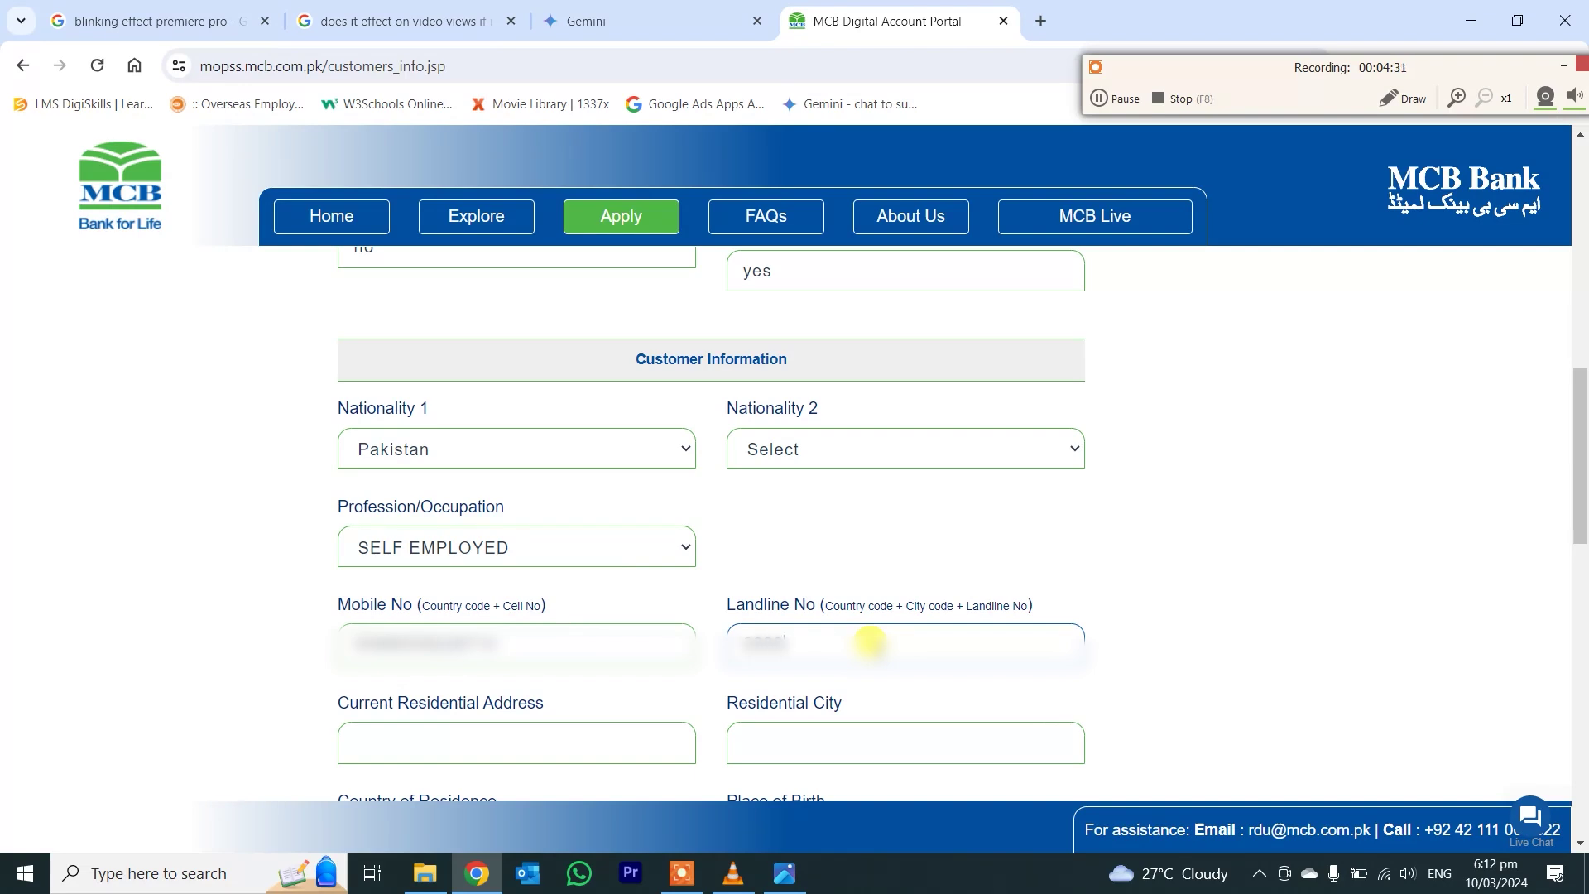
# - Enter the current residential address and the residential city
pyautogui.click(610, 745)
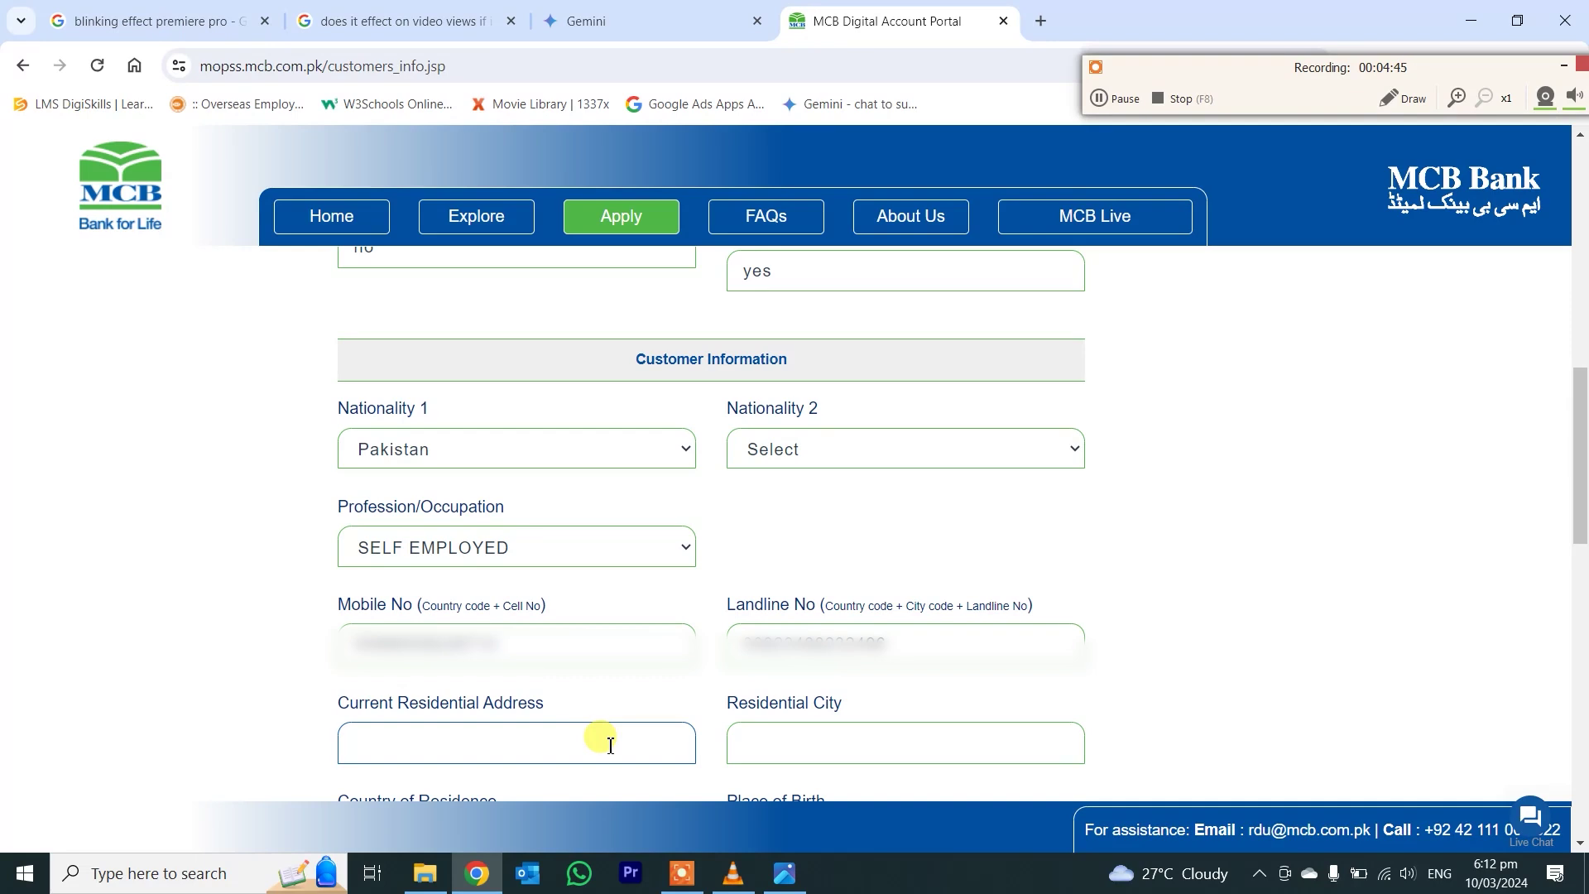
pyautogui.write('Afif KSA')
pyautogui.press('Tab')
pyautogui.write('Afif')
# - Set Country of Residence to Saudi Arabia
pyautogui.scroll(-2, 604, 745)
pyautogui.click(464, 642)
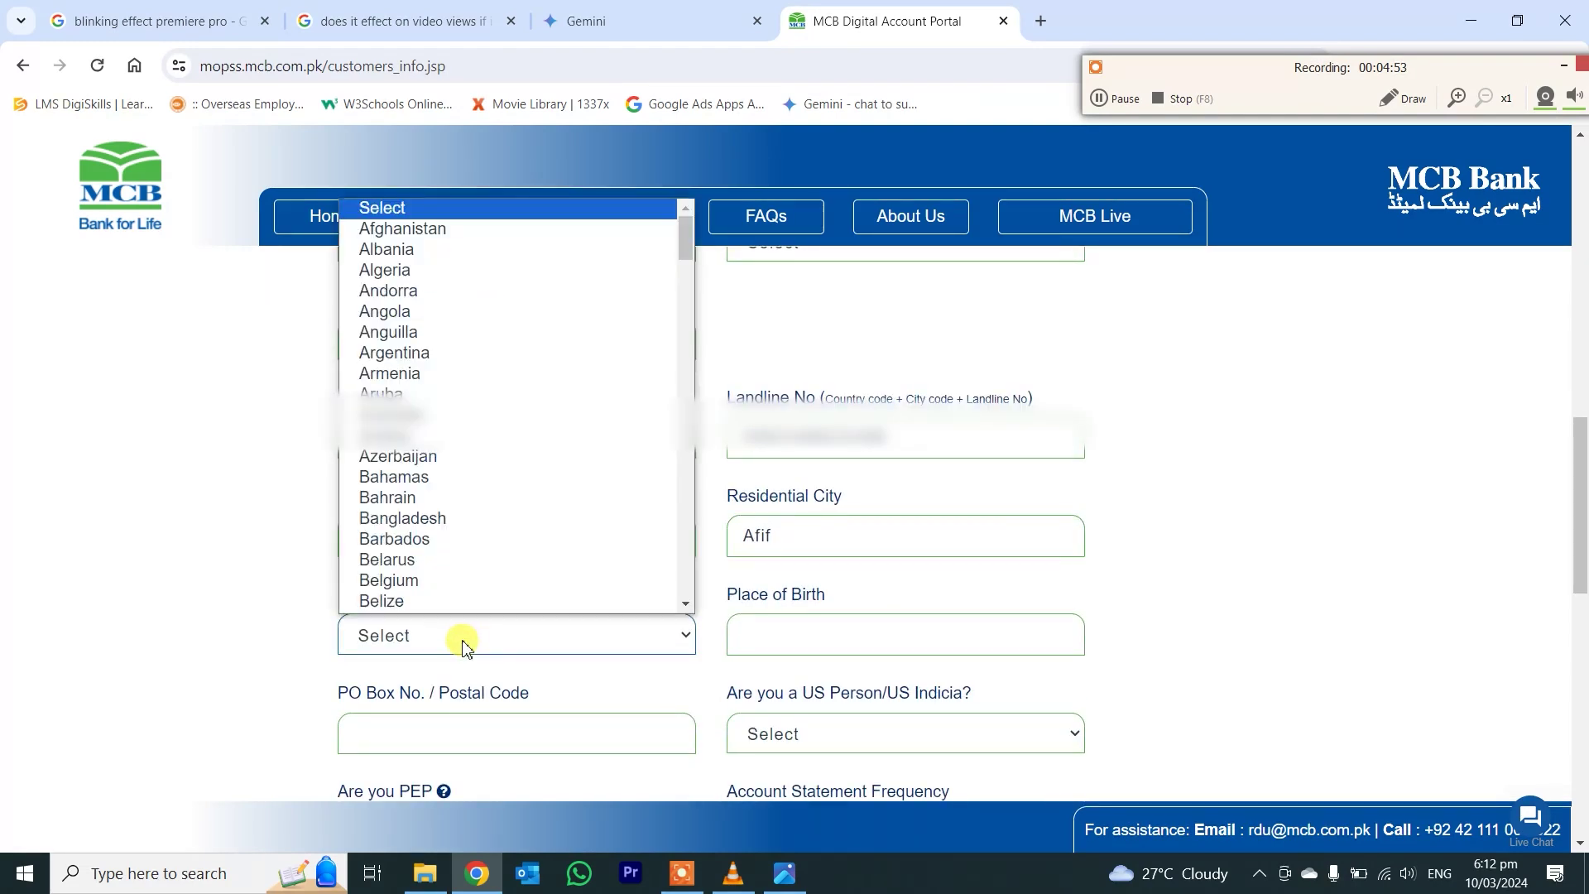
pyautogui.write('sau')
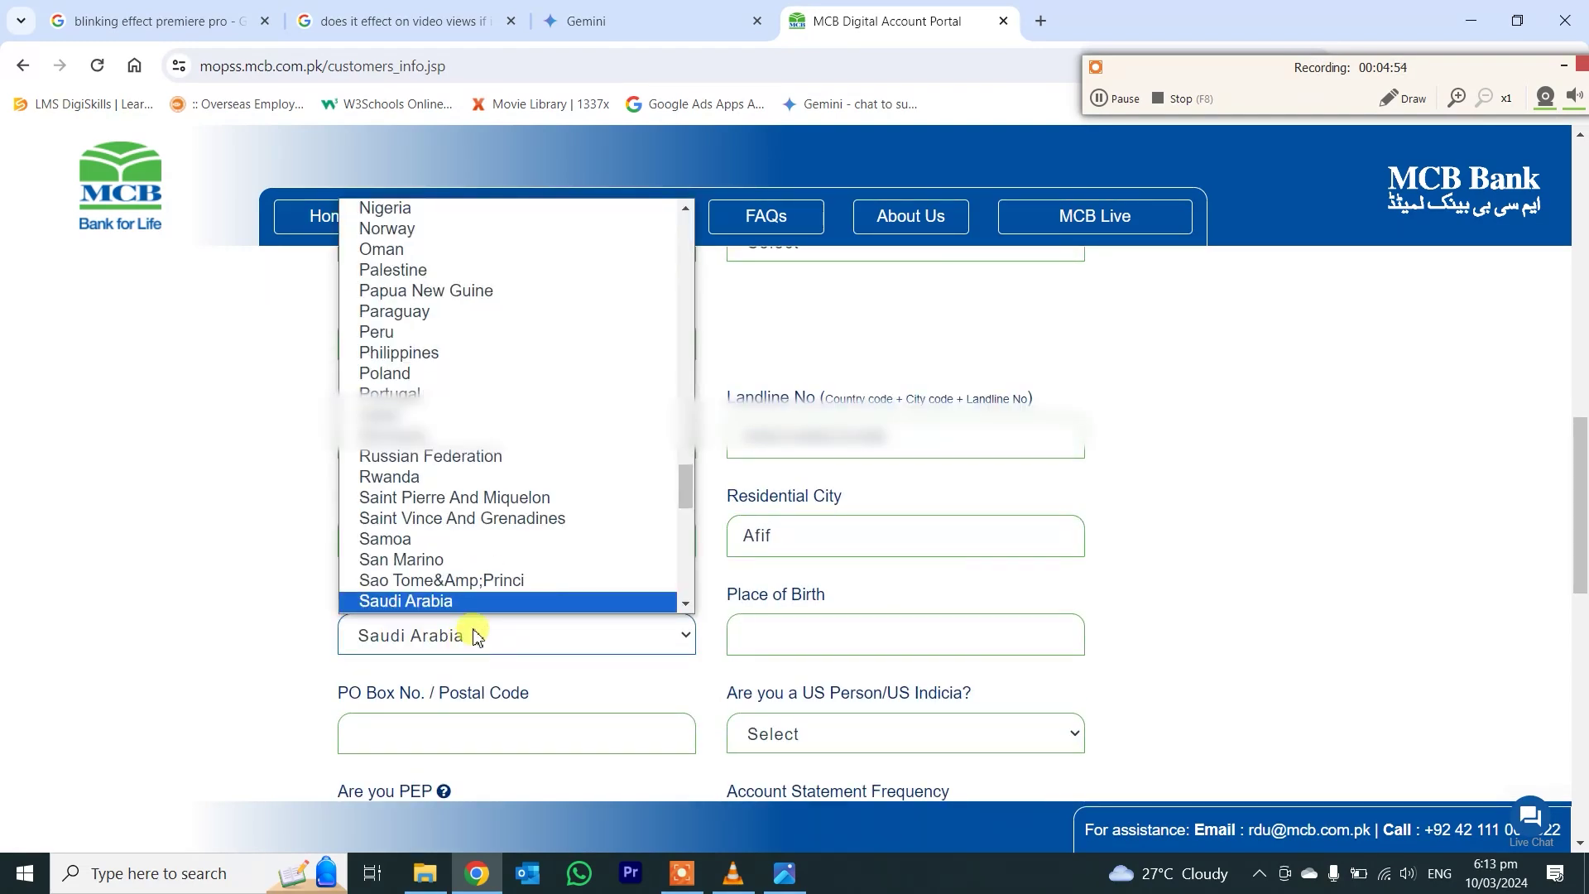
pyautogui.press('Down')
pyautogui.press('Down')
pyautogui.click(465, 602)
pyautogui.click(470, 634)
pyautogui.click(461, 561)
# - Enter Place of Birth Mardan and the postal code, and answer Yes to US Person
pyautogui.click(812, 631)
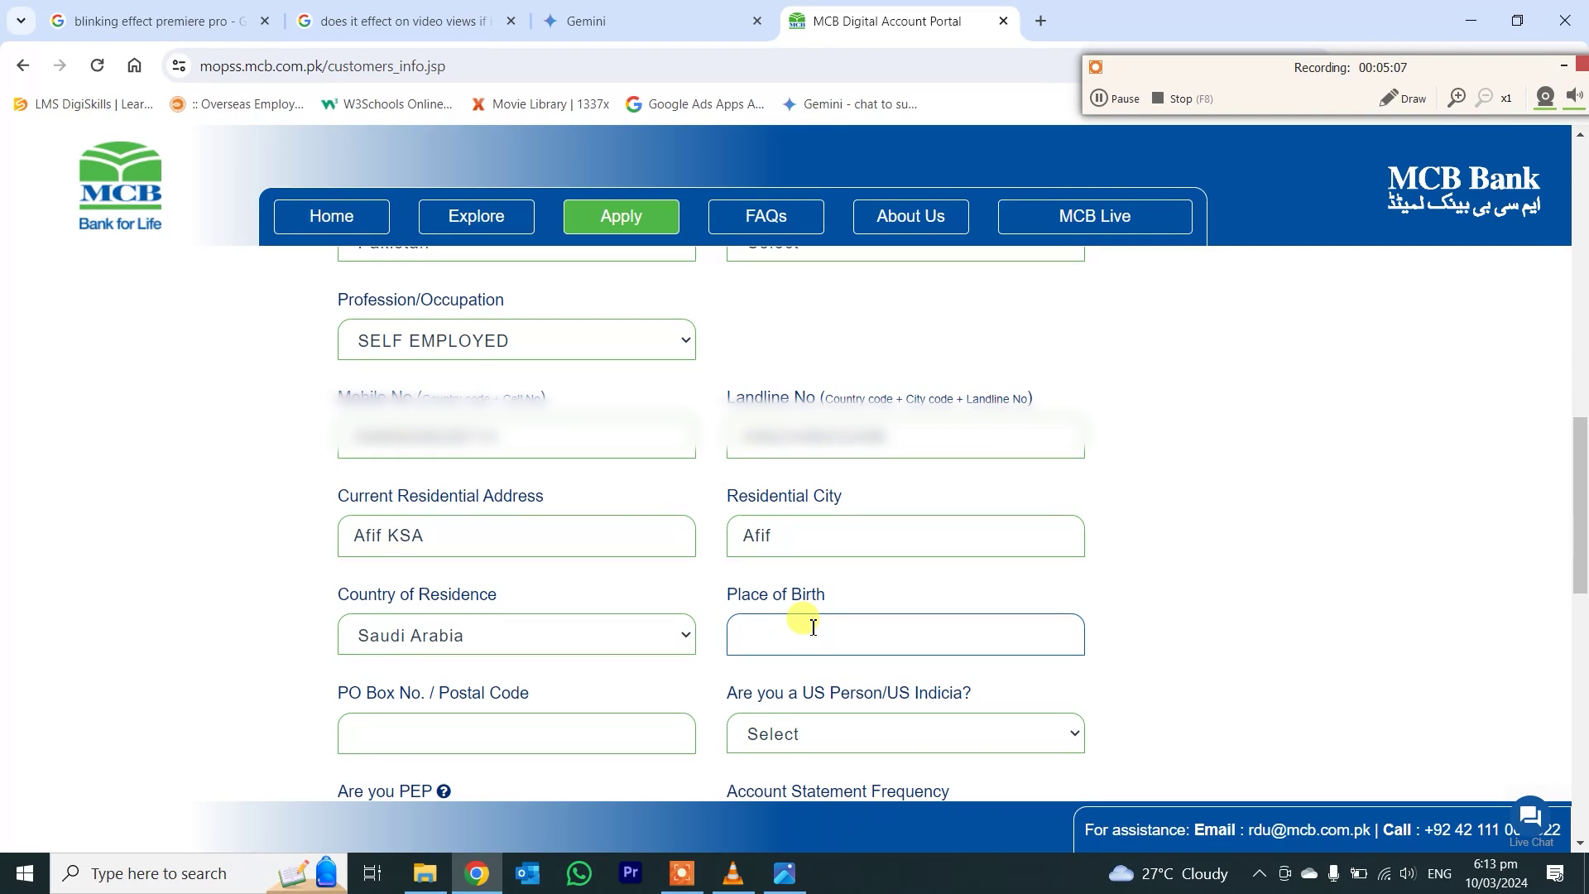
pyautogui.write('Mardan')
pyautogui.click(624, 748)
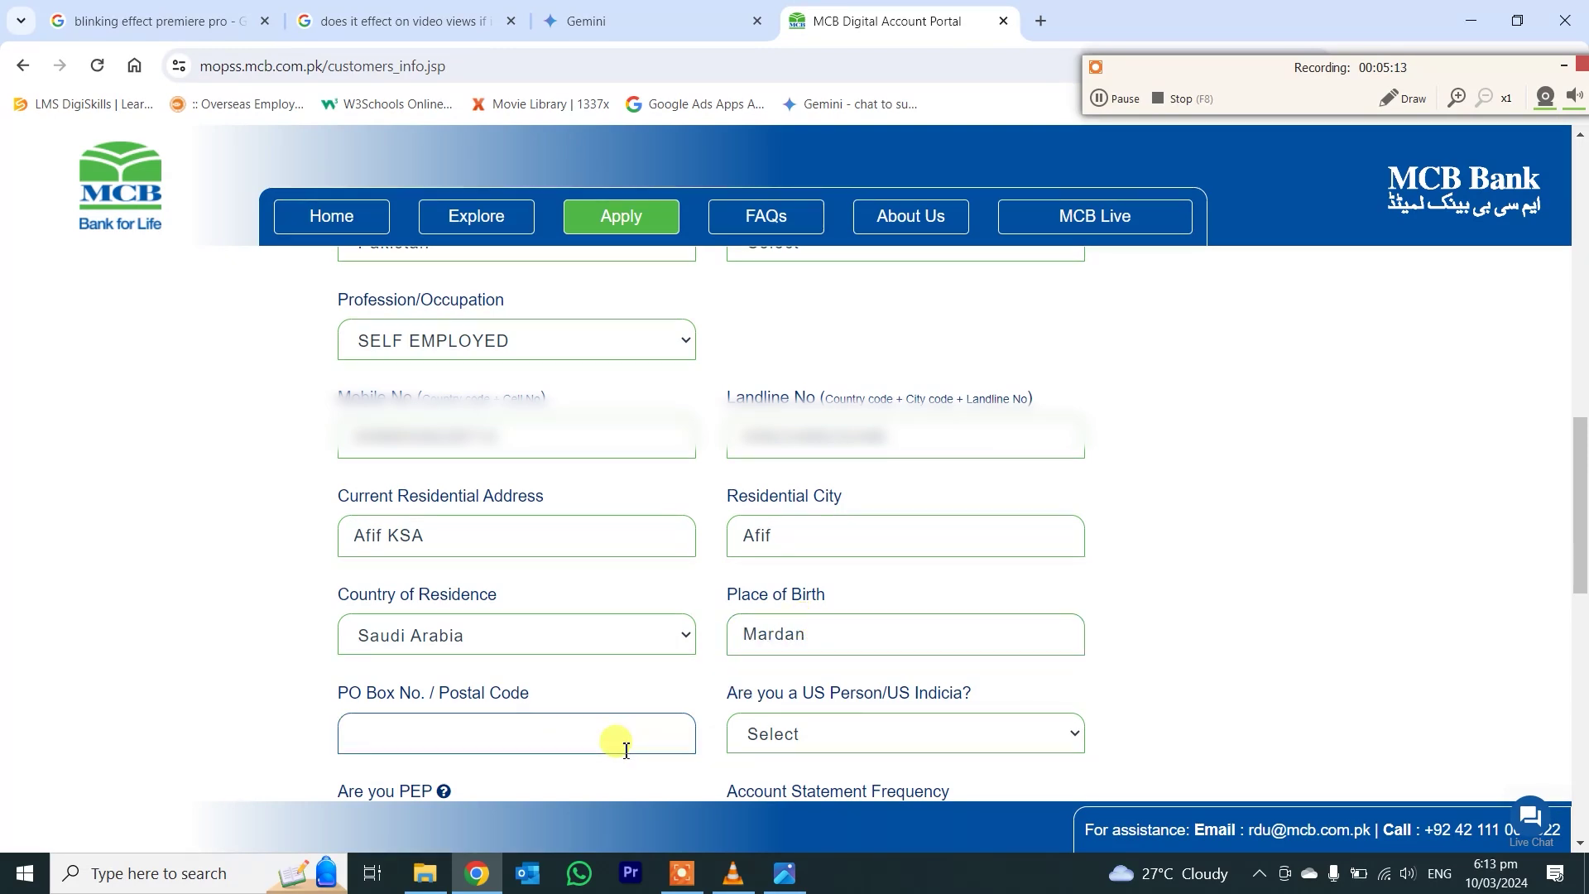
pyautogui.press('Tab')
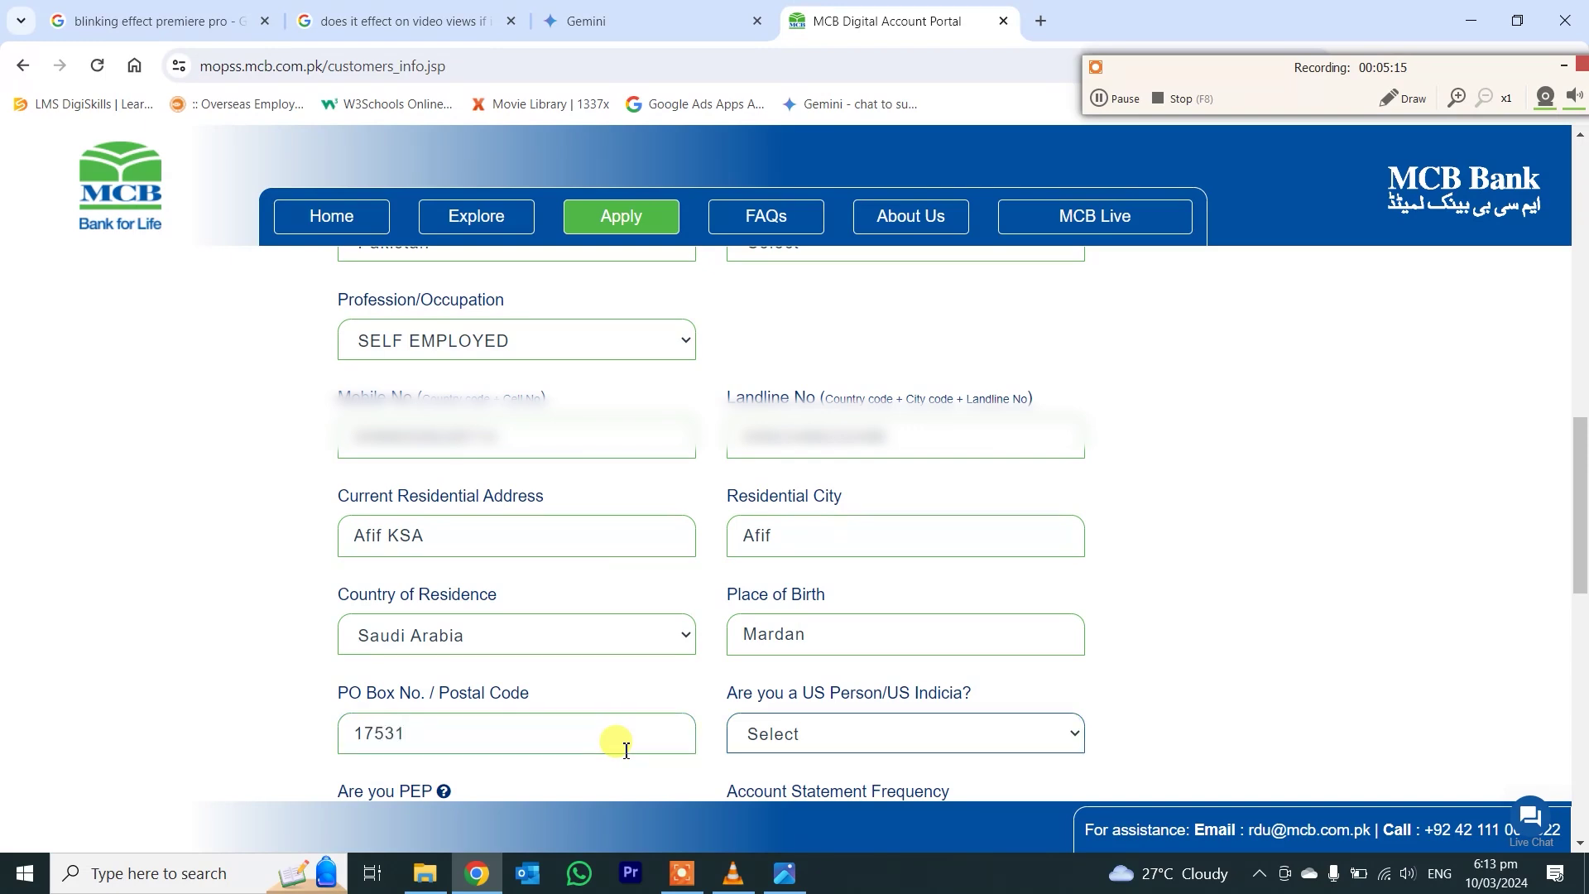
pyautogui.press('Down')
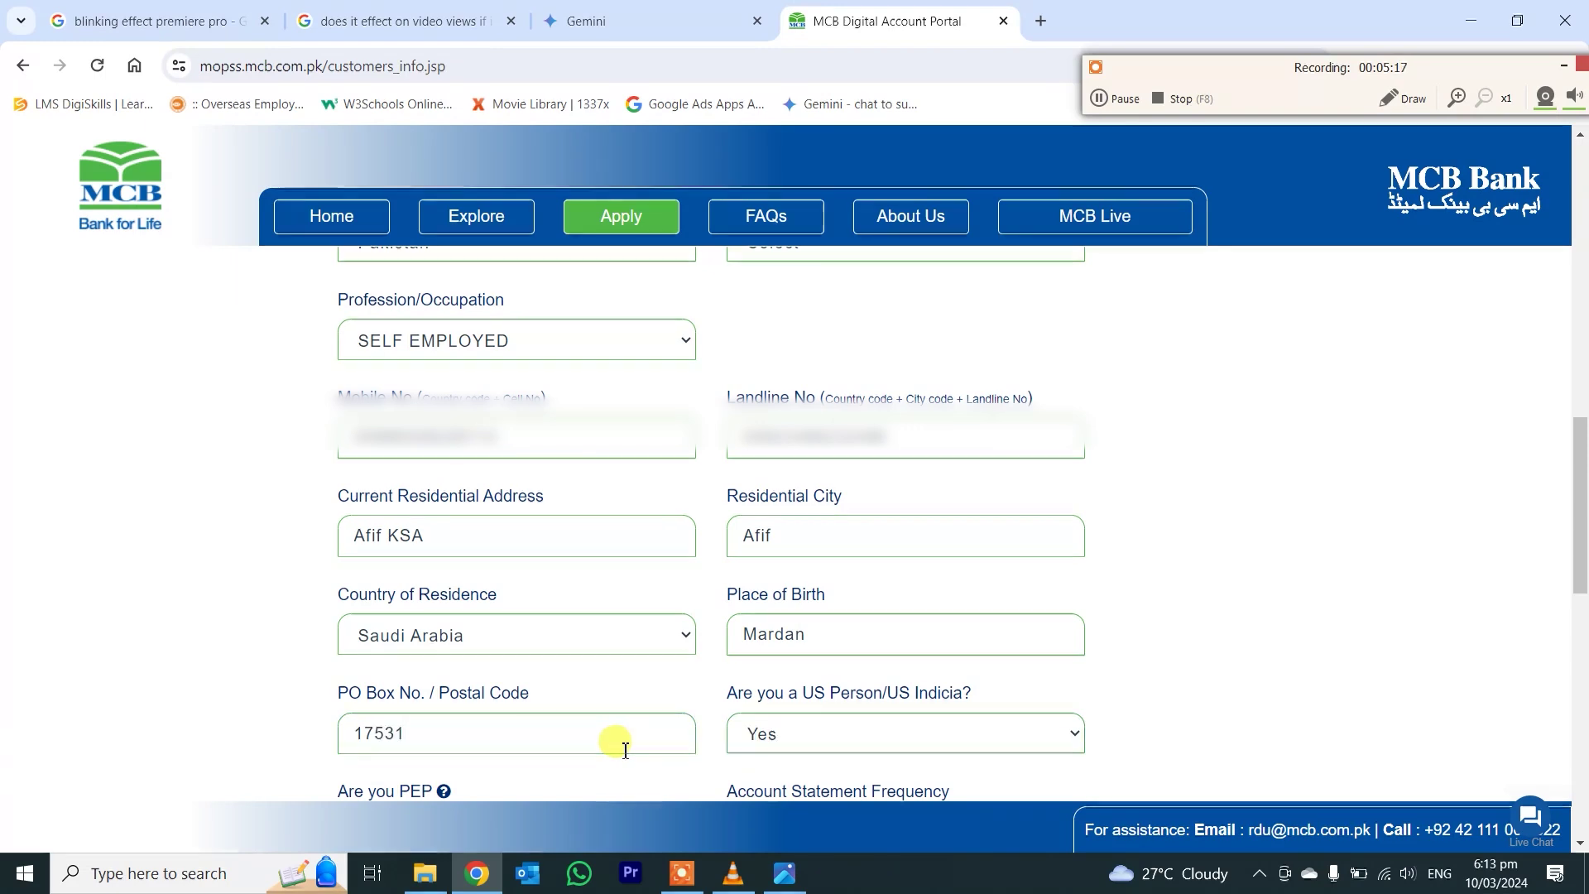
pyautogui.scroll(-1, 638, 687)
pyautogui.scroll(-3, 653, 630)
# - Answer No to the PEP question and set statement frequency to Semi-Annually
pyautogui.click(493, 526)
pyautogui.click(457, 592)
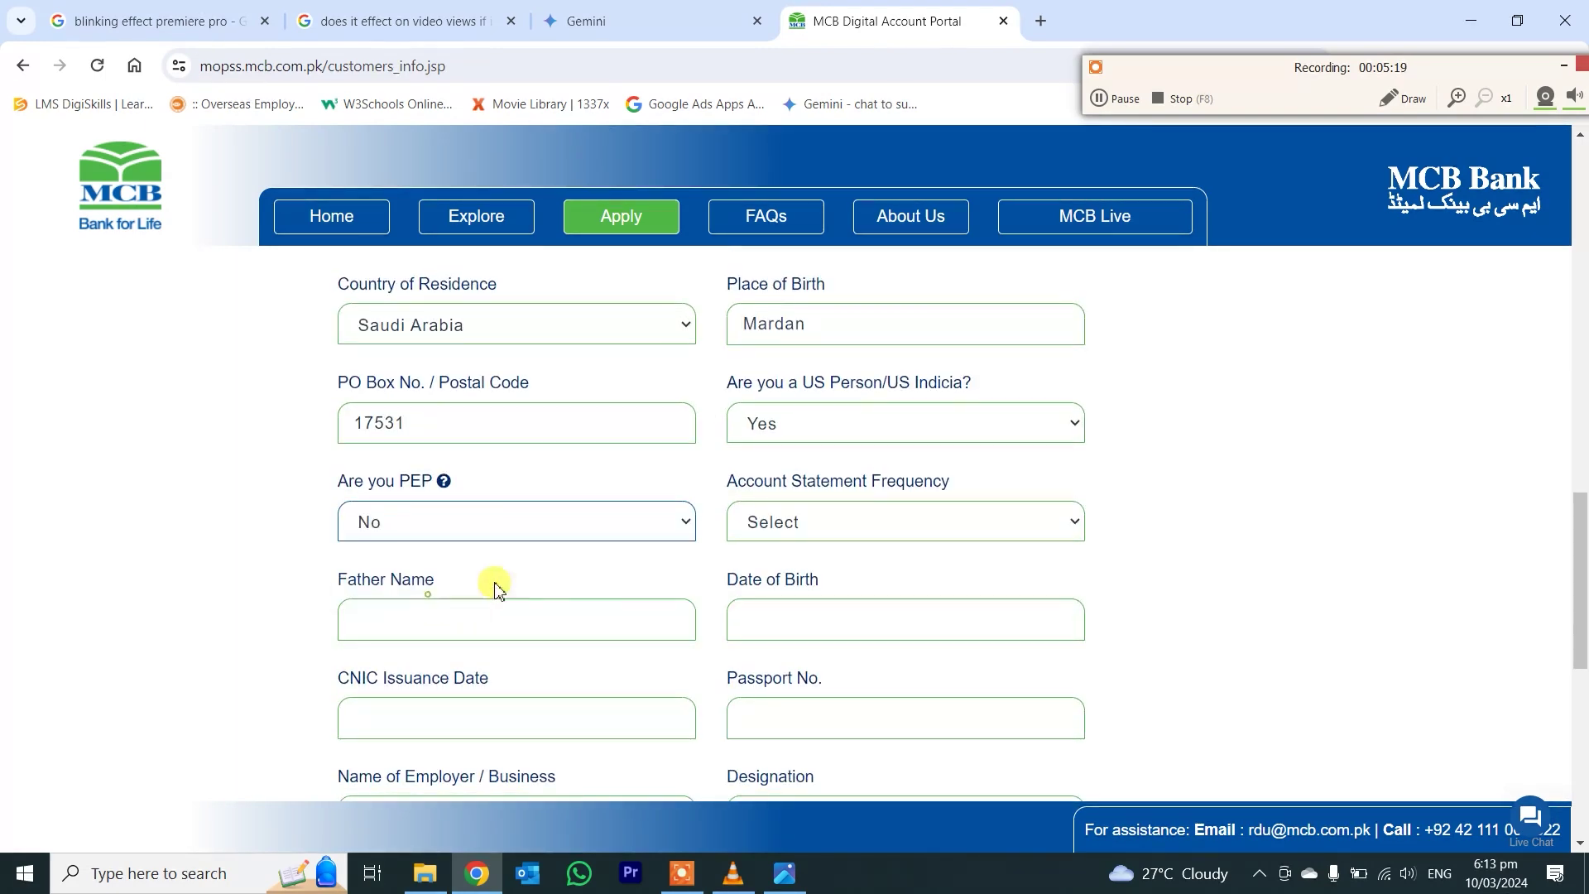
pyautogui.click(843, 519)
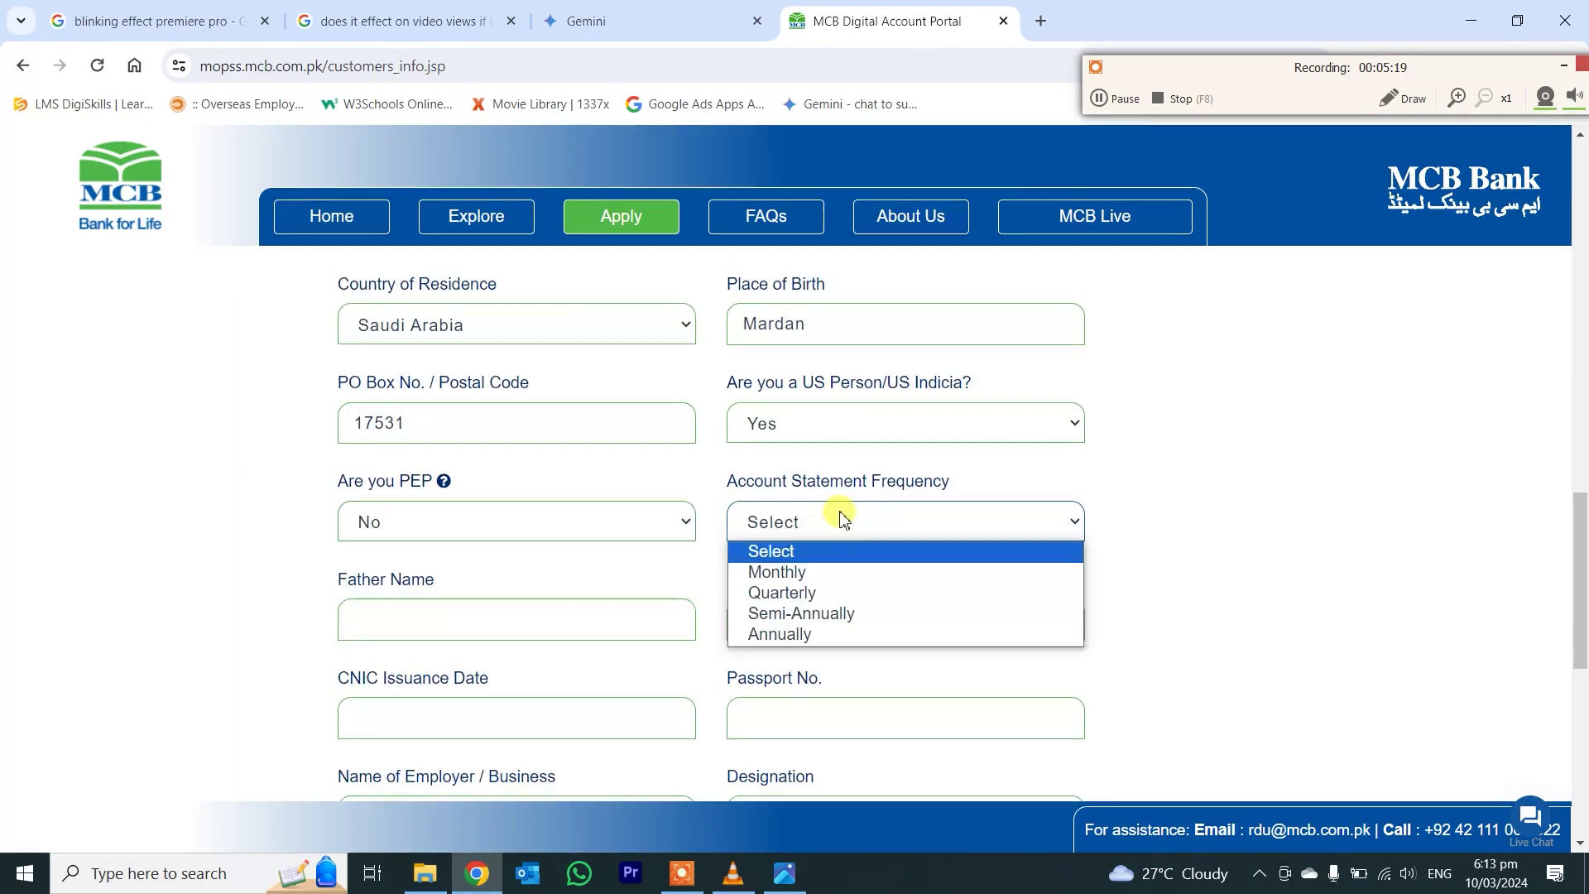
pyautogui.click(831, 613)
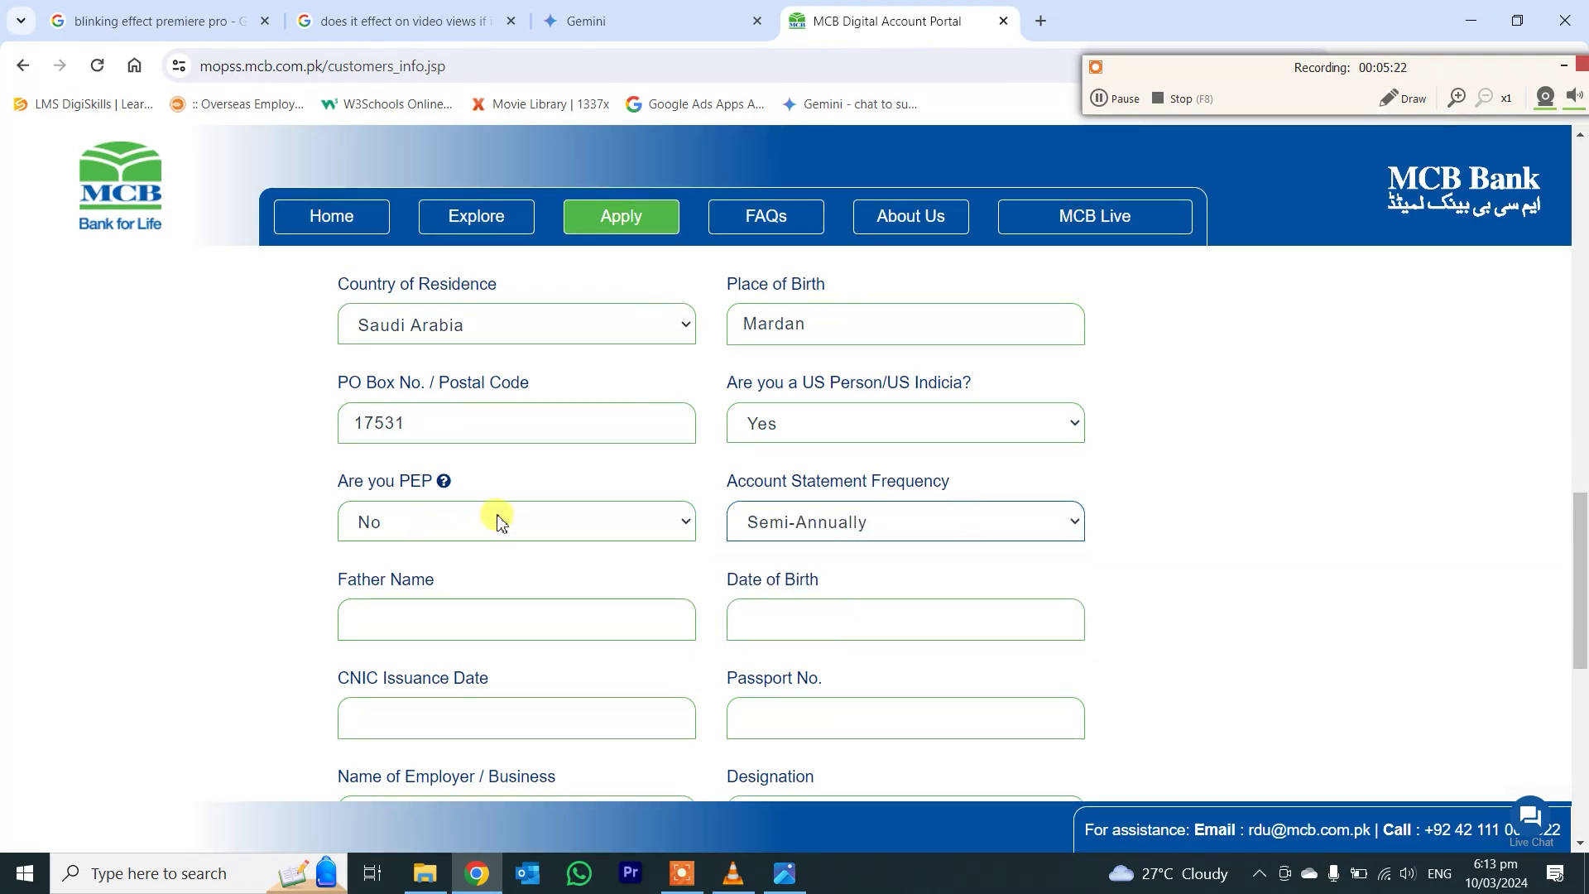
# - Change the US Person answer to No, keeping PEP as No
pyautogui.click(822, 441)
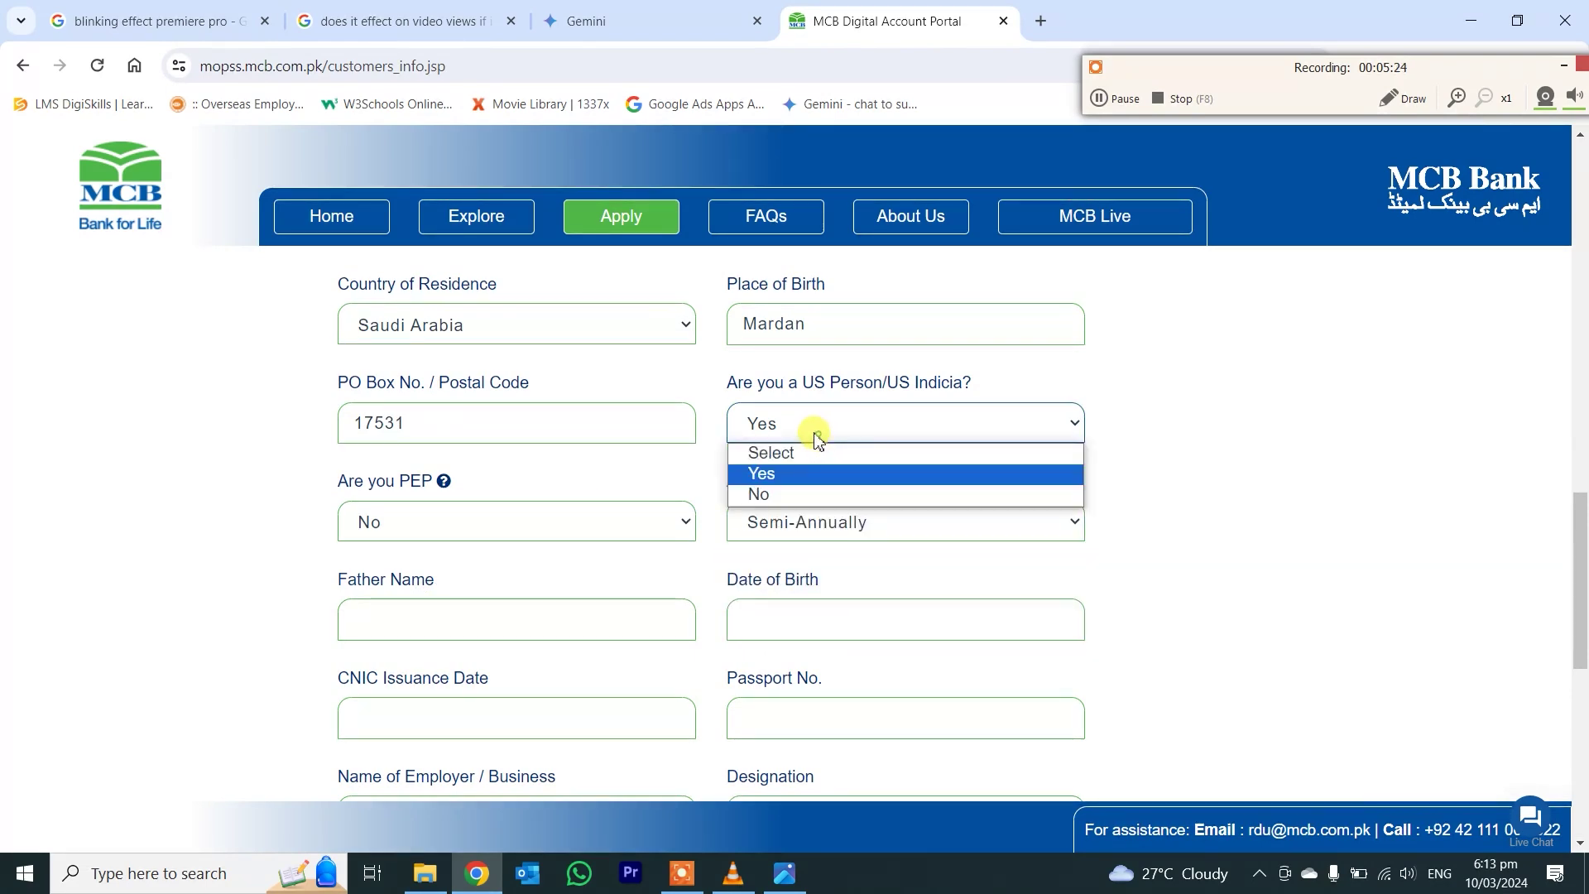
pyautogui.click(770, 494)
pyautogui.click(447, 522)
pyautogui.click(400, 594)
pyautogui.click(418, 619)
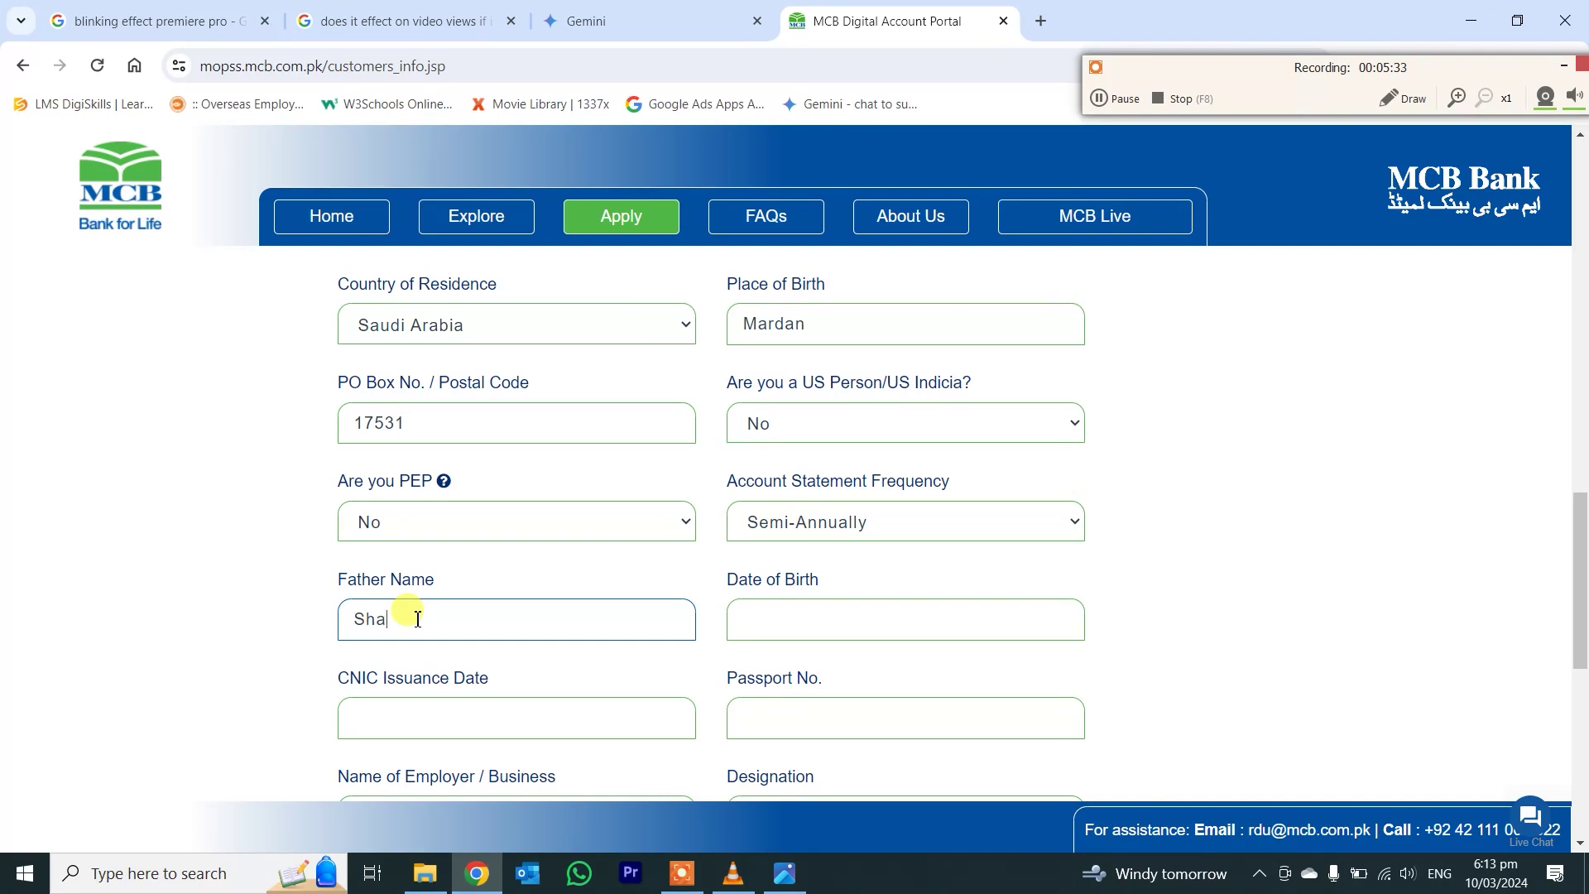
# - Set the Date of Birth to 15 February 2017
pyautogui.press('Tab')
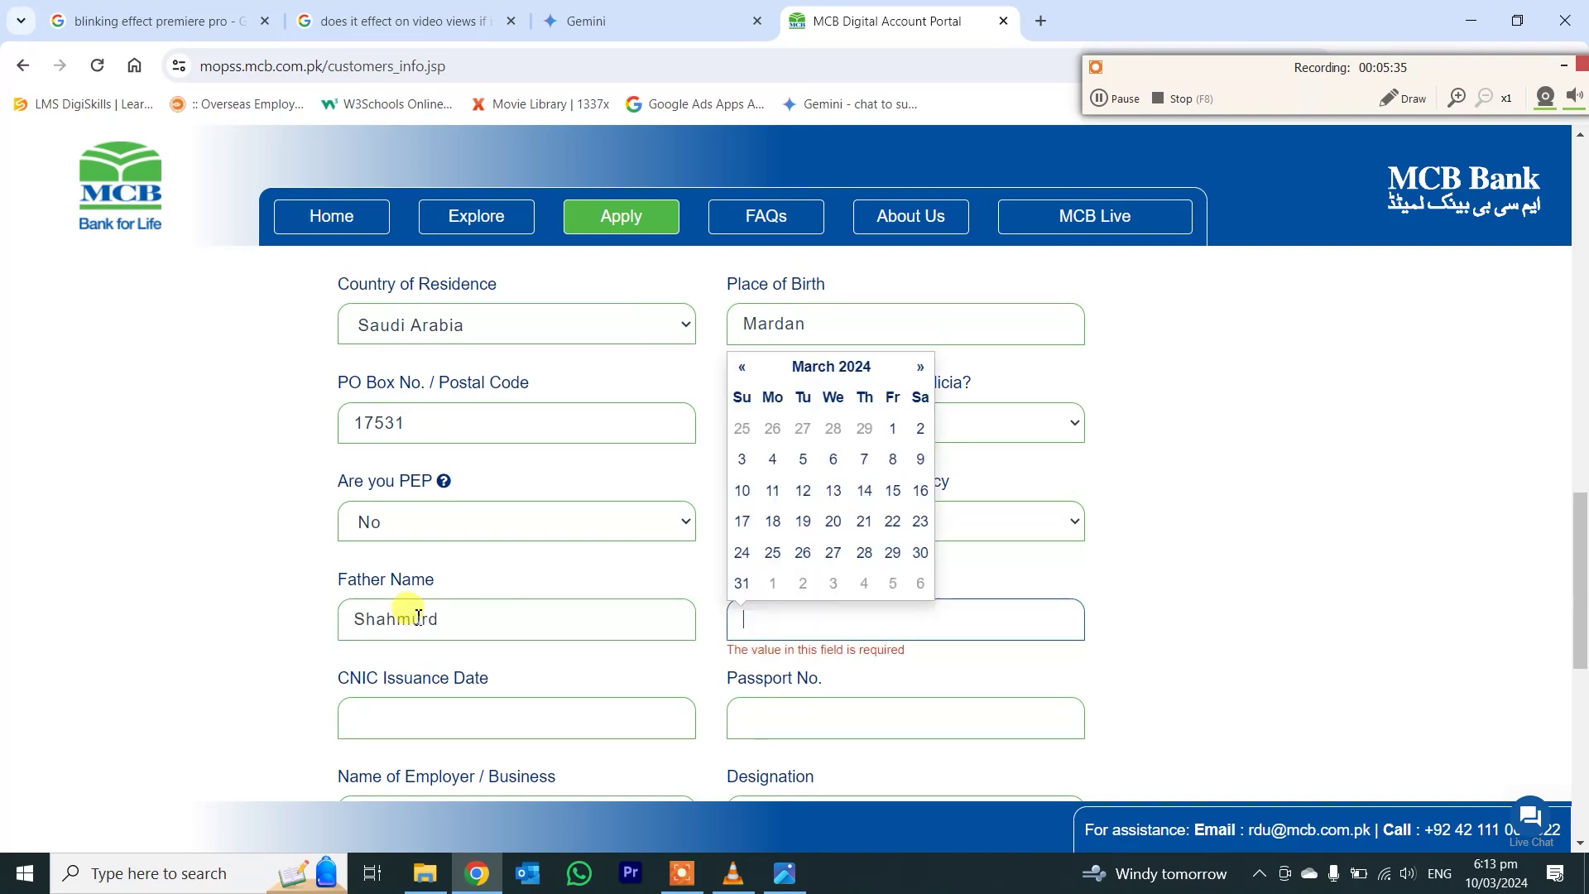
pyautogui.click(743, 370)
pyautogui.click(741, 368)
pyautogui.click(740, 369)
pyautogui.click(741, 368)
pyautogui.click(741, 369)
pyautogui.click(741, 368)
pyautogui.click(869, 366)
pyautogui.click(738, 395)
pyautogui.click(739, 395)
pyautogui.click(738, 395)
pyautogui.click(738, 395)
pyautogui.click(738, 395)
pyautogui.click(738, 395)
pyautogui.click(801, 446)
pyautogui.click(833, 490)
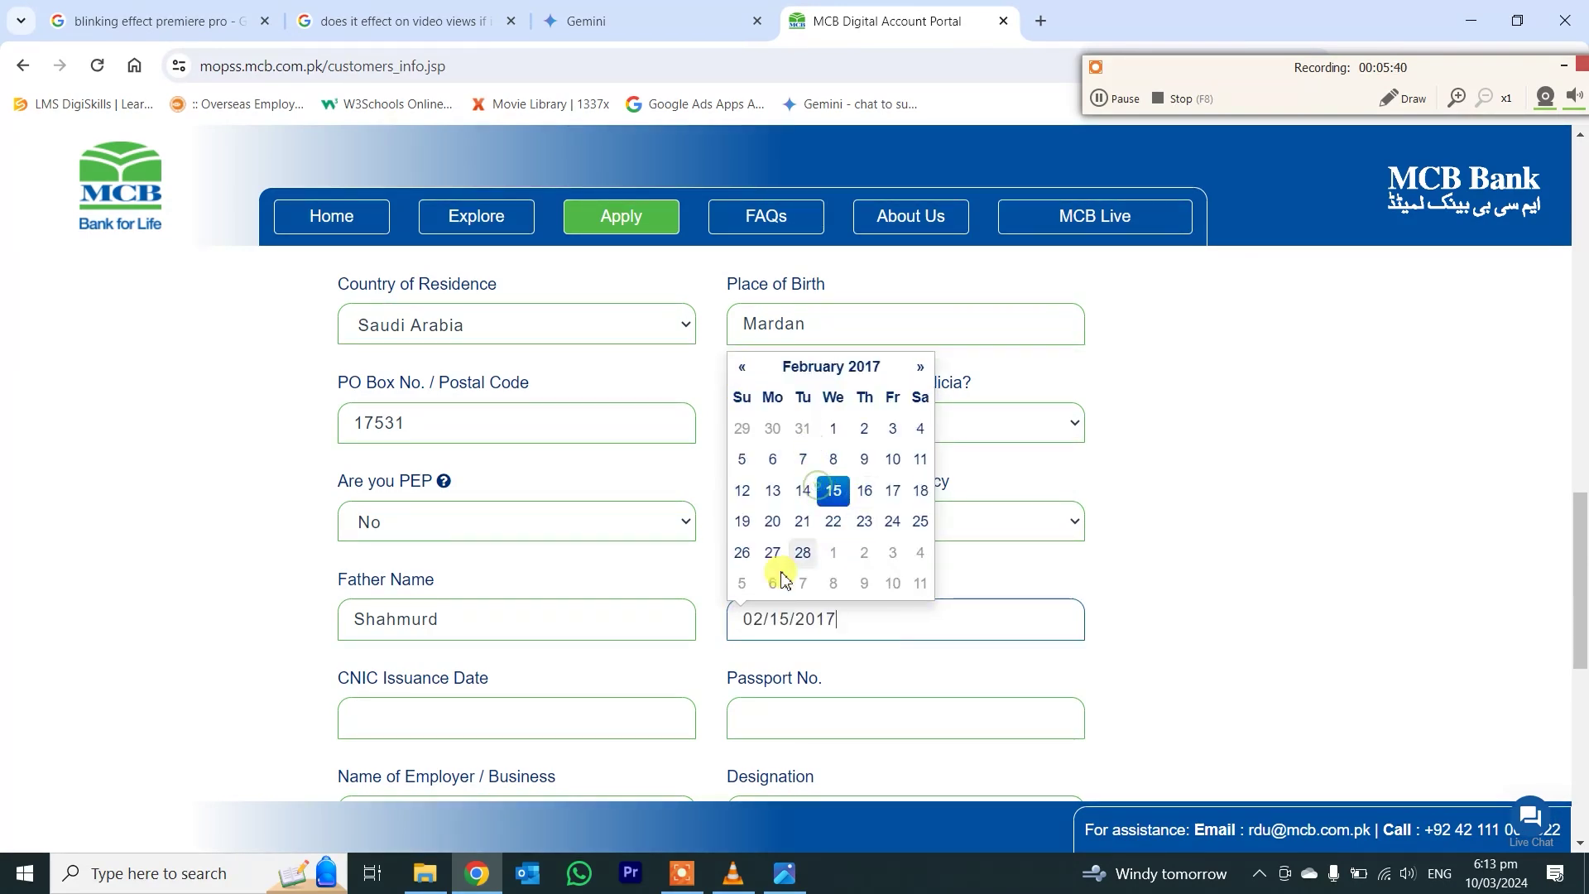
# - Set CNIC Issuance Date to 7 March 2024 and enter the passport number
pyautogui.click(633, 703)
pyautogui.click(475, 557)
pyautogui.click(783, 729)
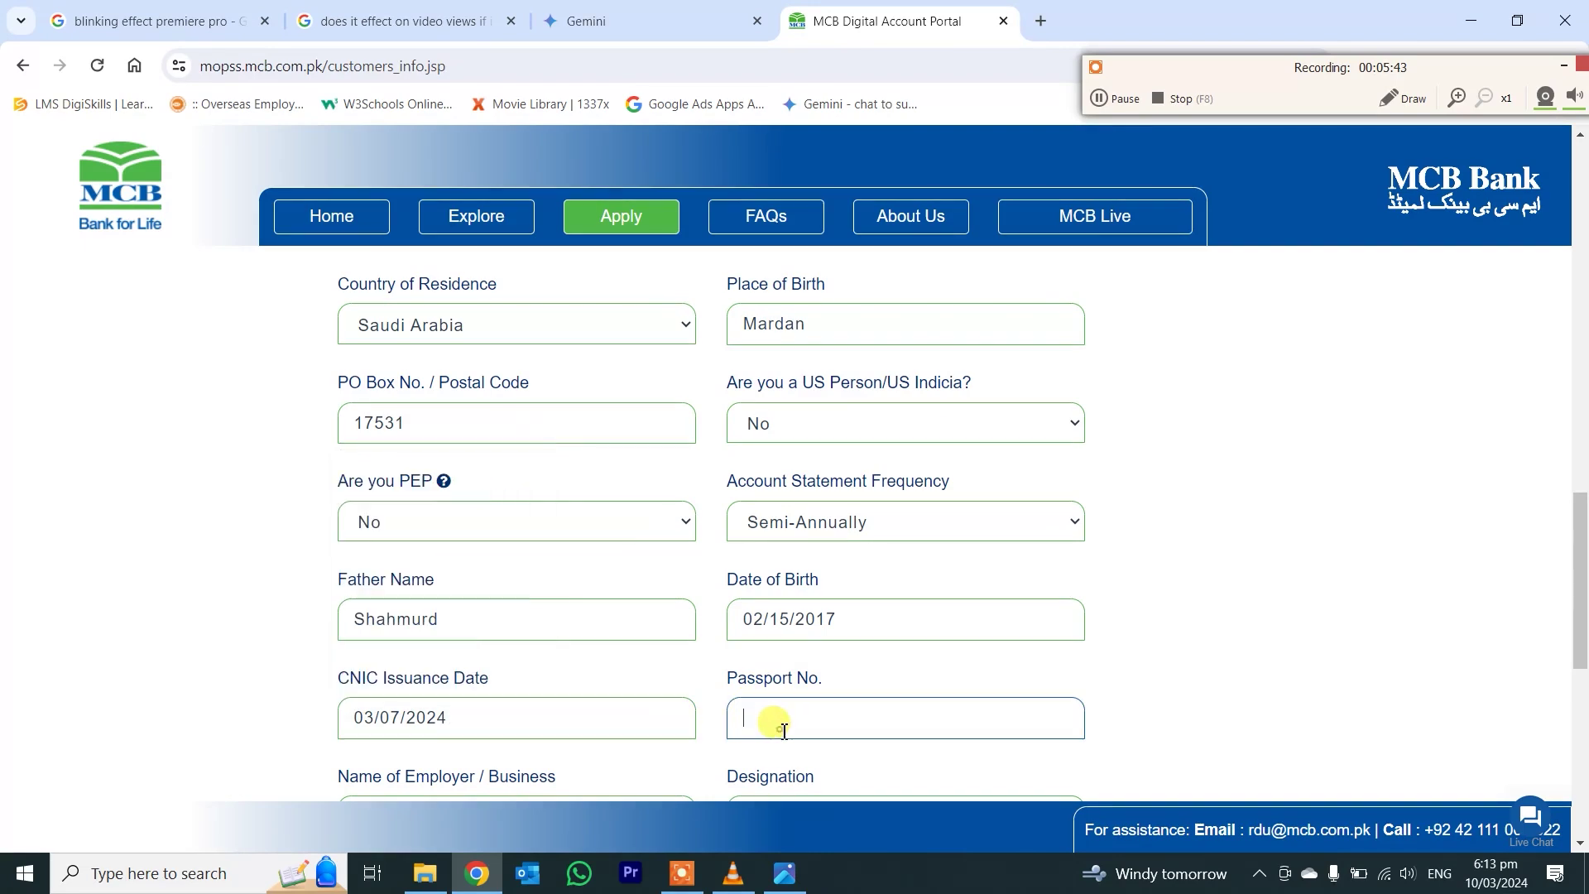
pyautogui.write('111111')
pyautogui.scroll(-1, 561, 704)
# - Enter employer Matam Matal Al Shurf and designation Private Services
pyautogui.click(532, 703)
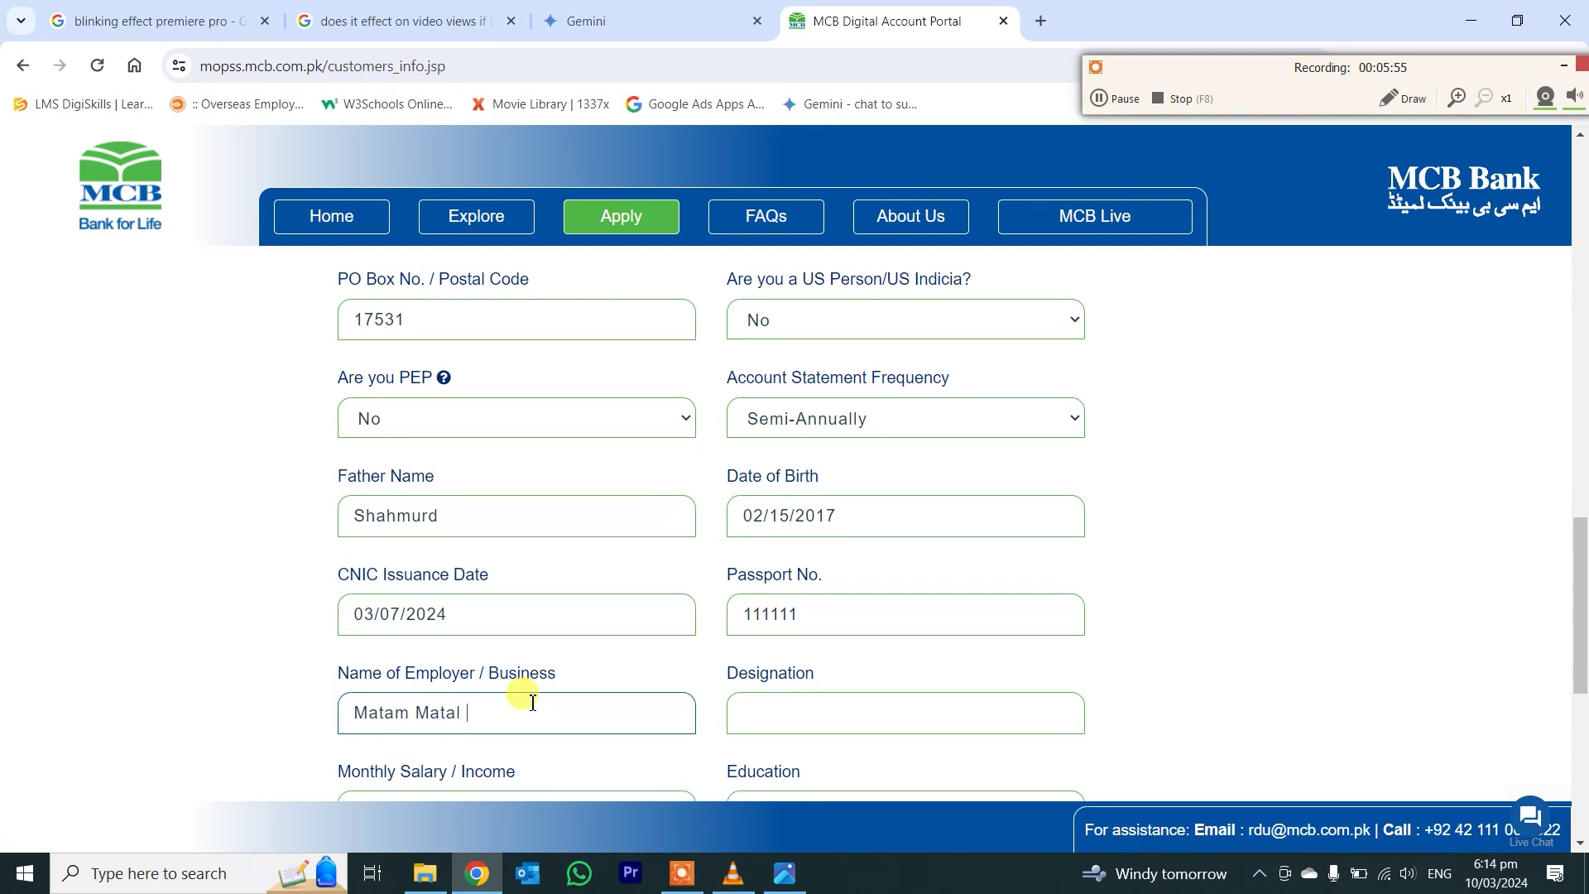
pyautogui.press('Tab')
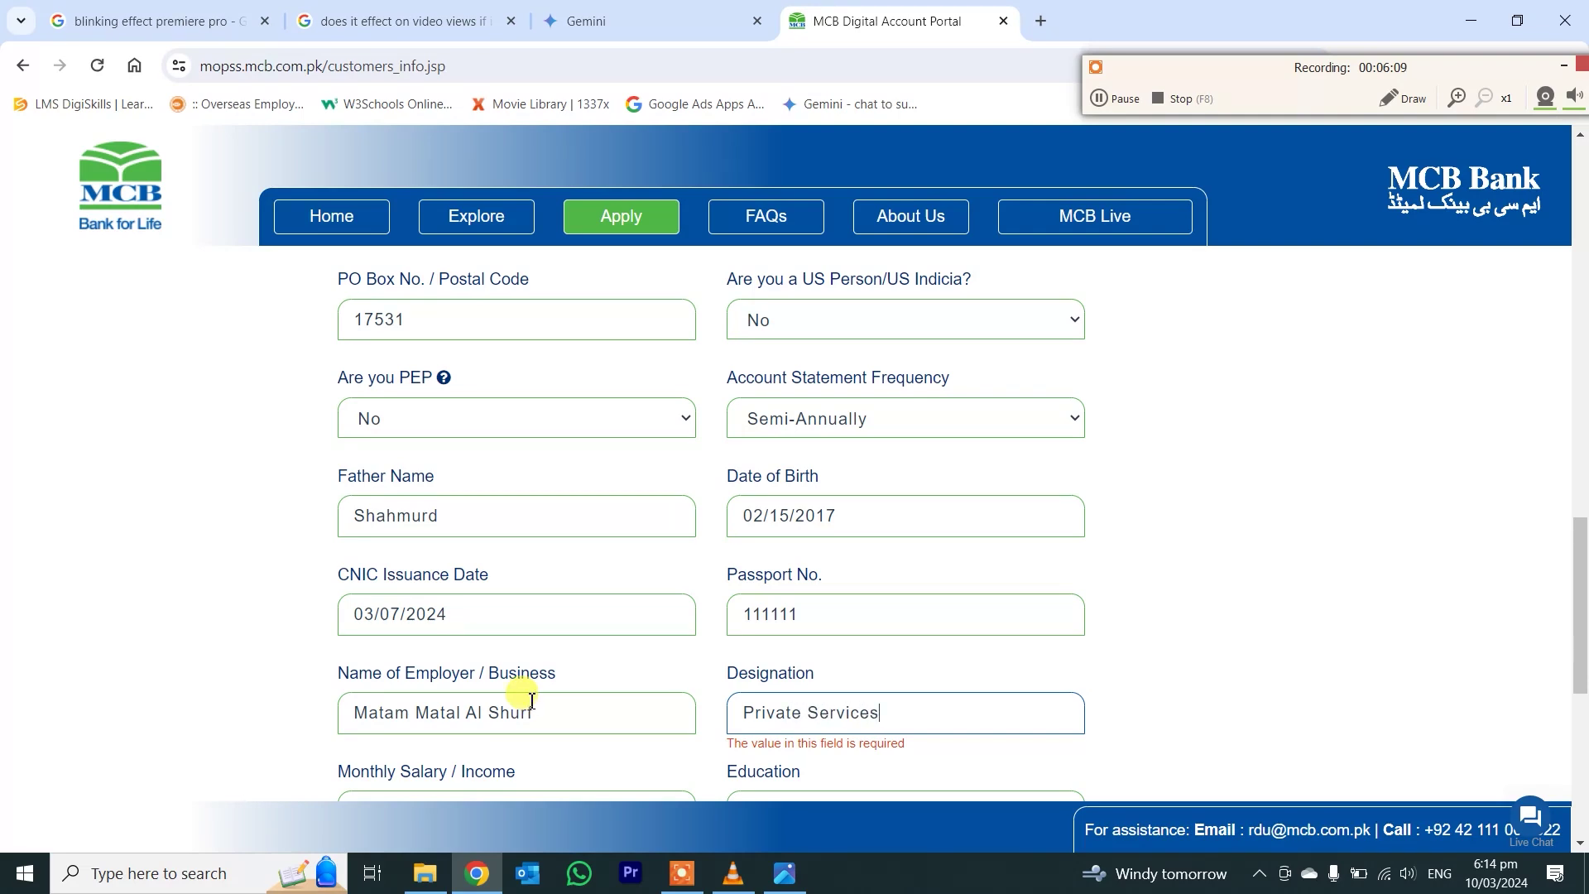
pyautogui.scroll(-3, 550, 667)
# - Enter salary 250000, education Graduation, deposits and withdrawals 10 times of 200000, then submit
pyautogui.click(486, 499)
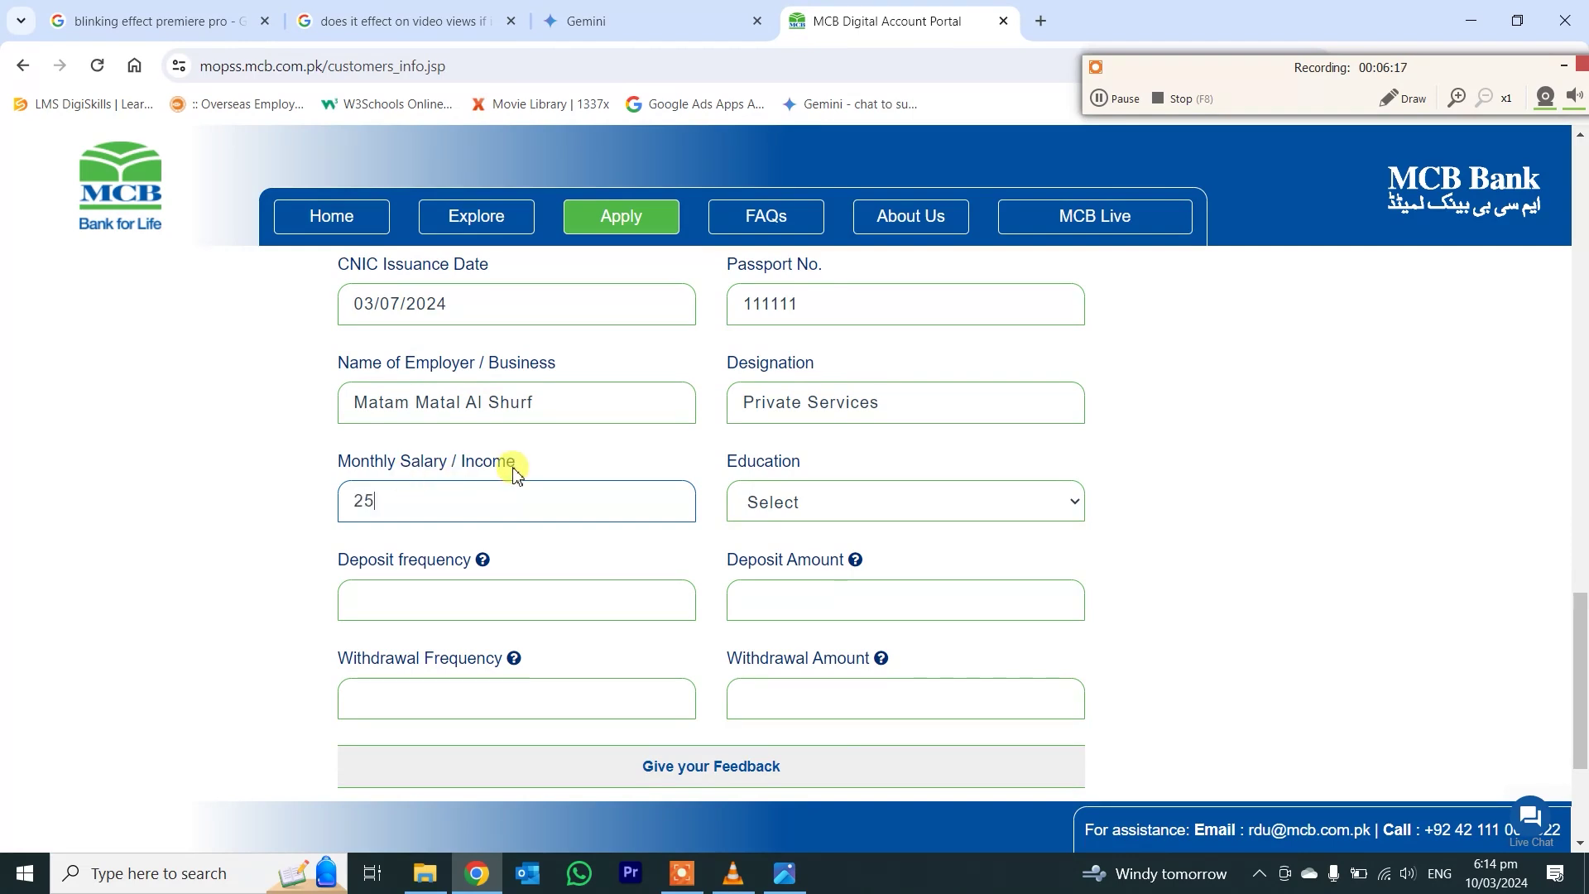
pyautogui.write('2')
pyautogui.press('Tab')
pyautogui.press('Down')
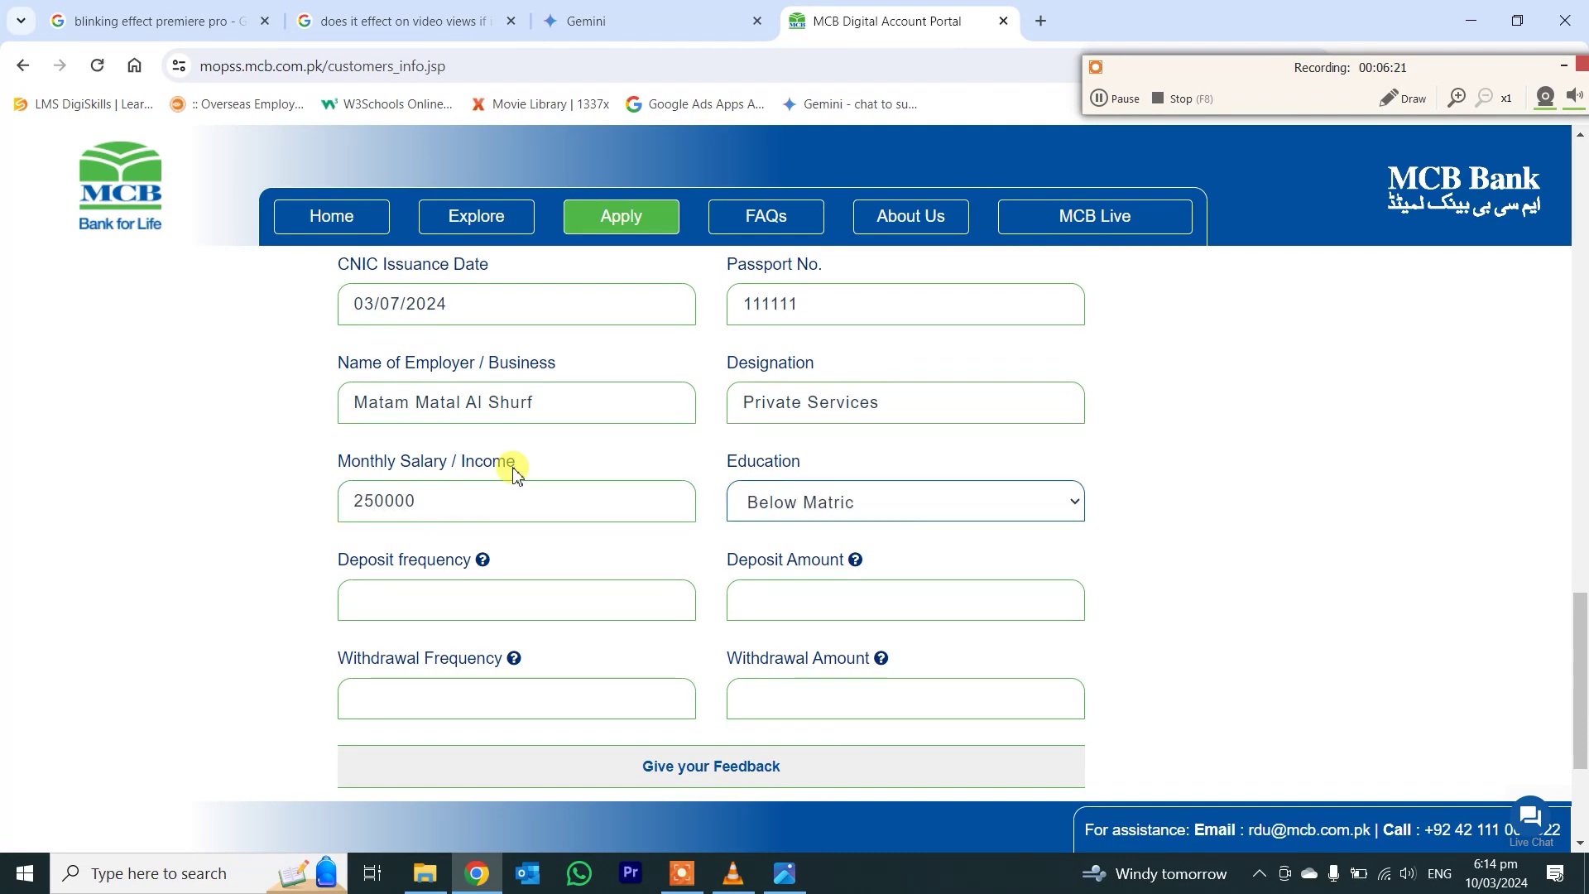
pyautogui.press('Tab')
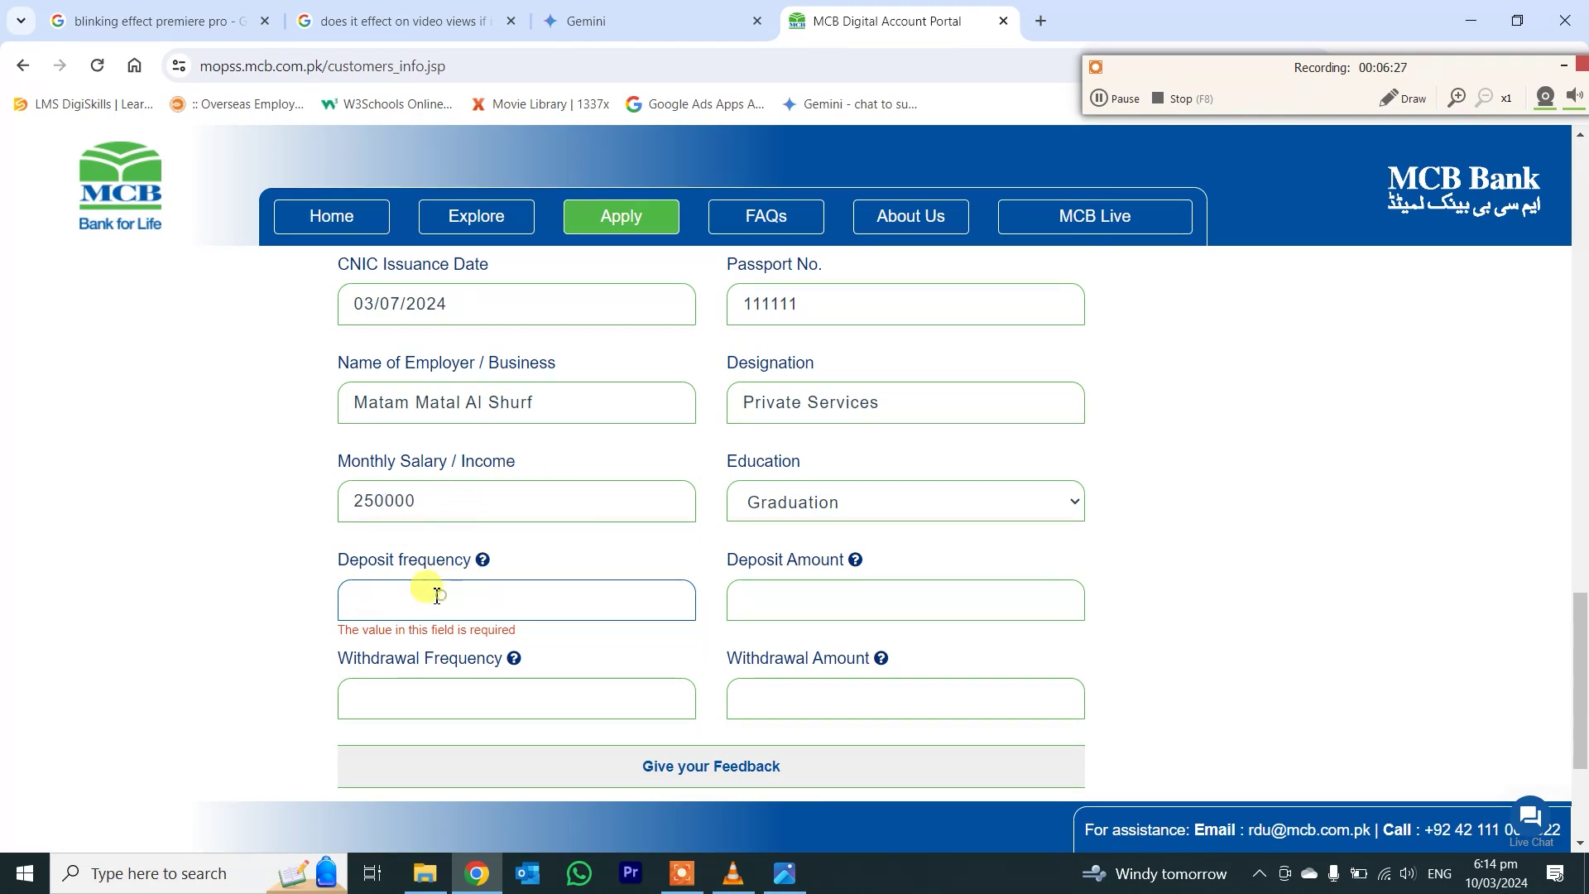
pyautogui.press('Tab')
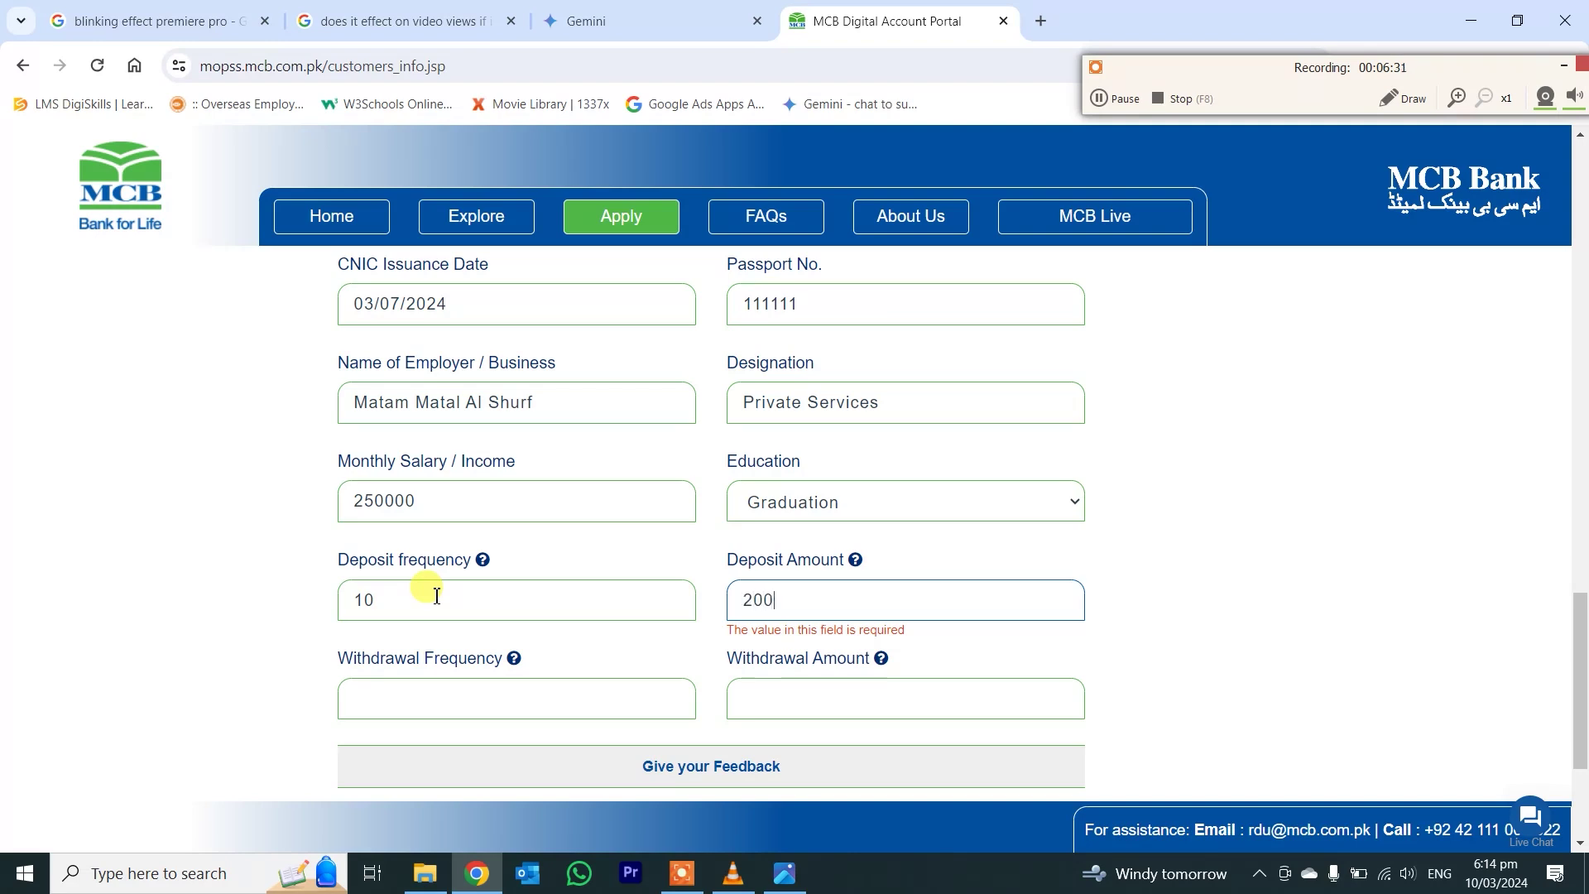
pyautogui.press('Tab')
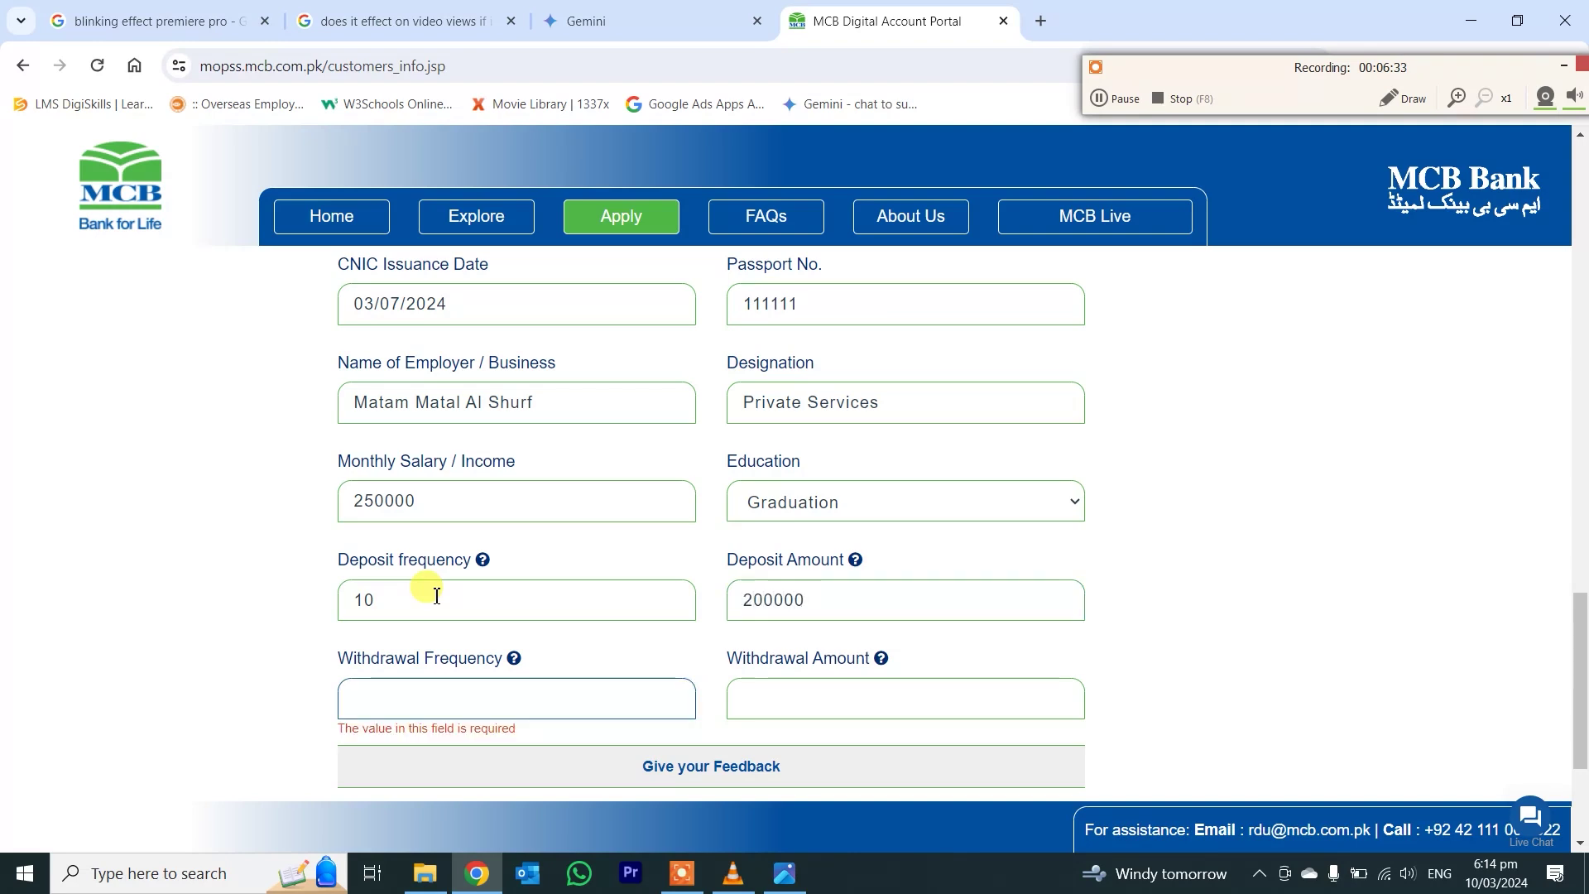
pyautogui.press('Tab')
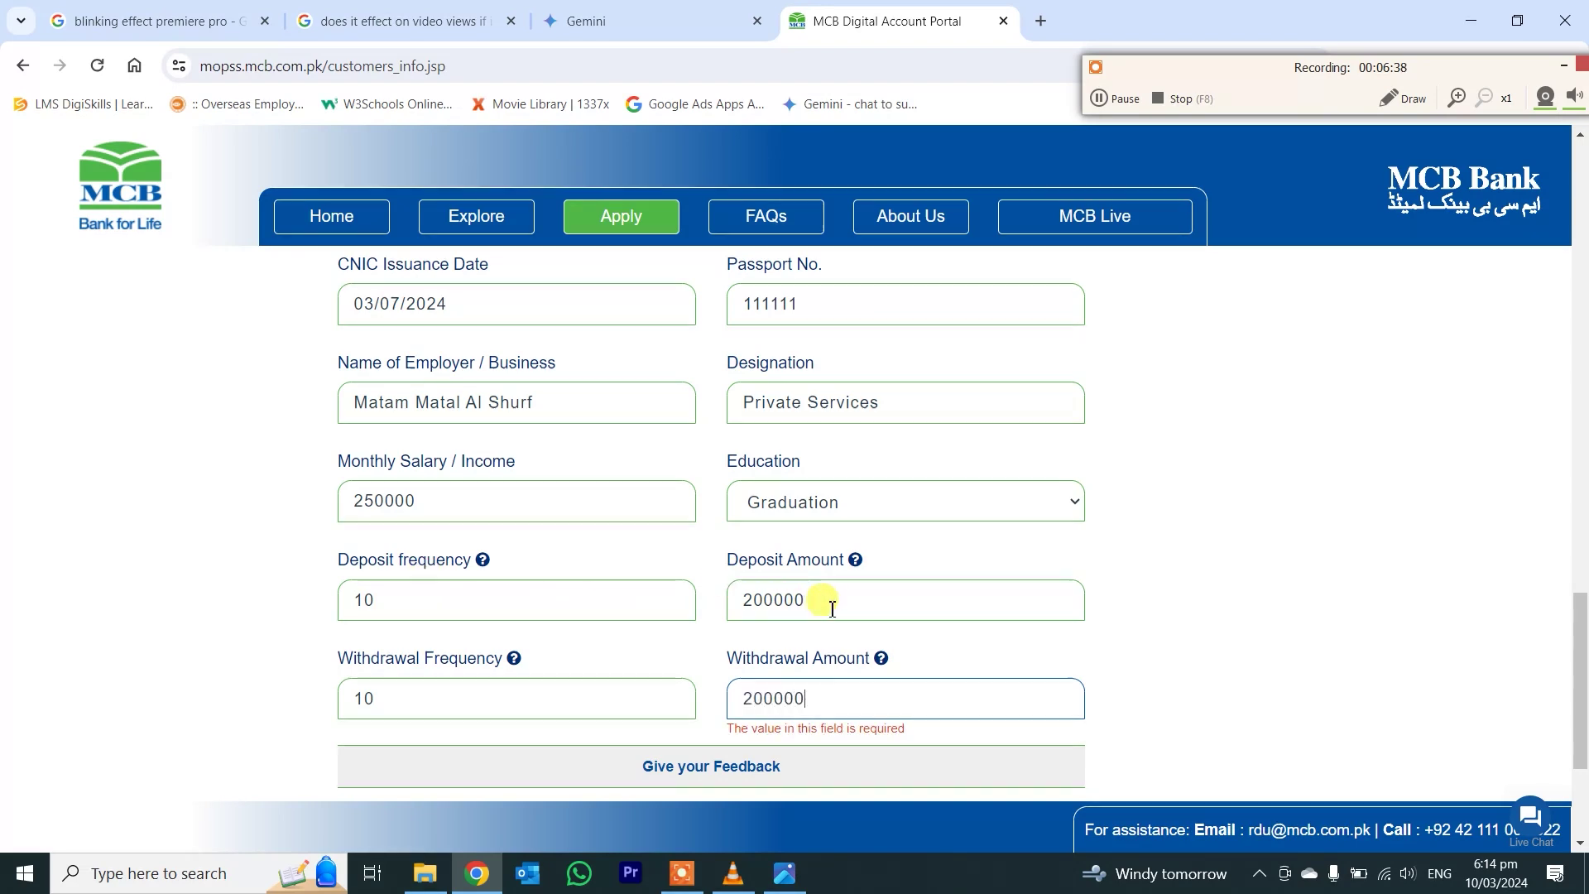
pyautogui.scroll(-3, 414, 669)
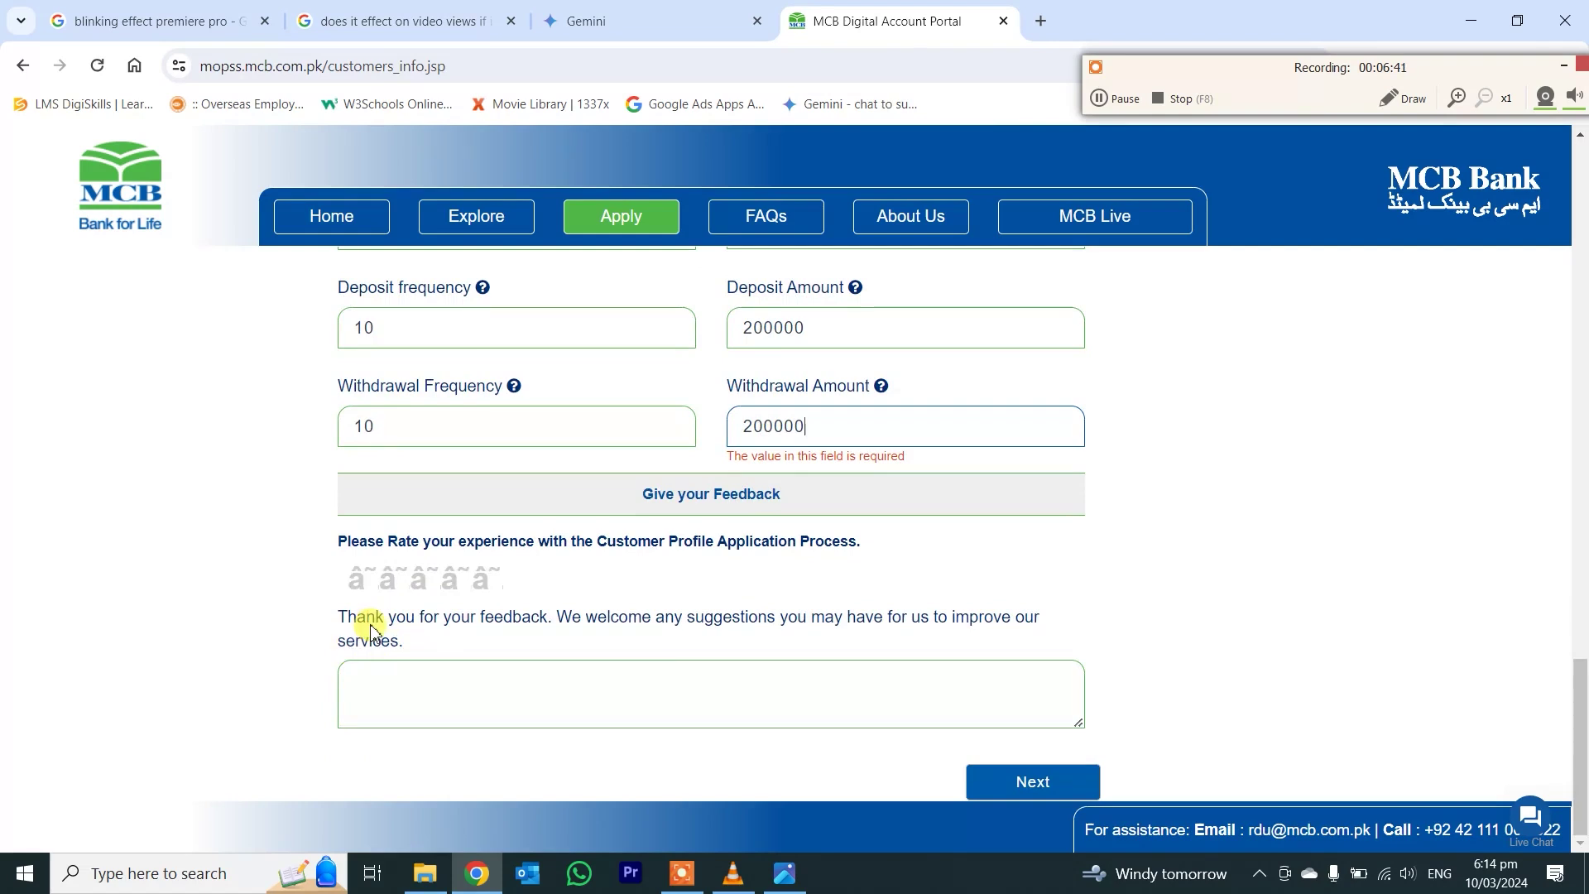
pyautogui.click(1011, 786)
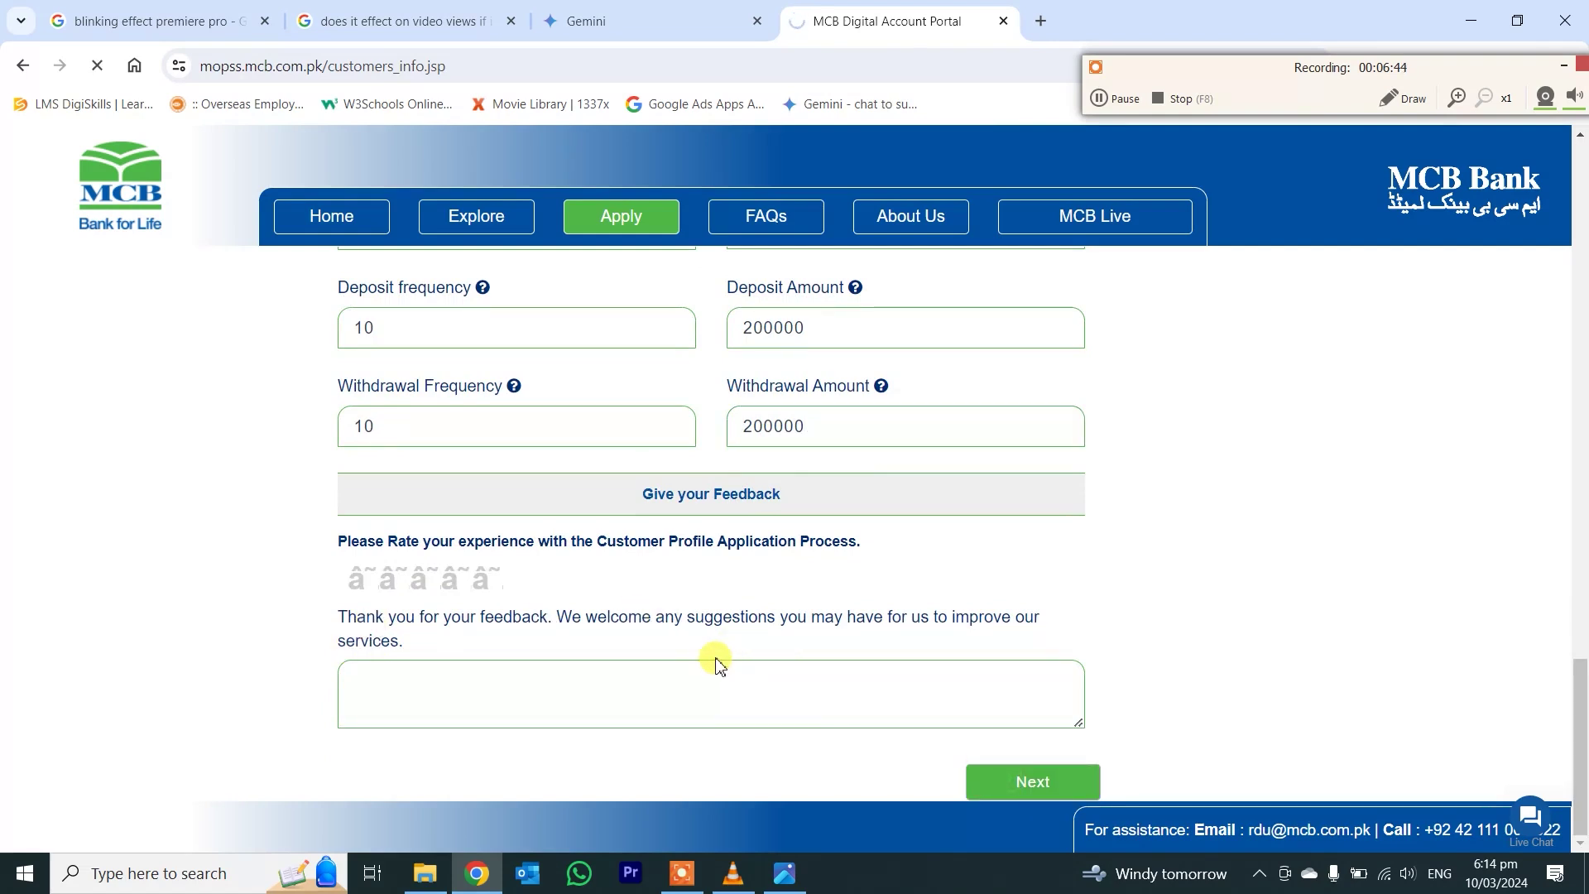
# - Agree to the eligibility undertaking, special terms, FATCA/CRS and Key Fact Statement declarations, then continue
pyautogui.scroll(-2, 486, 521)
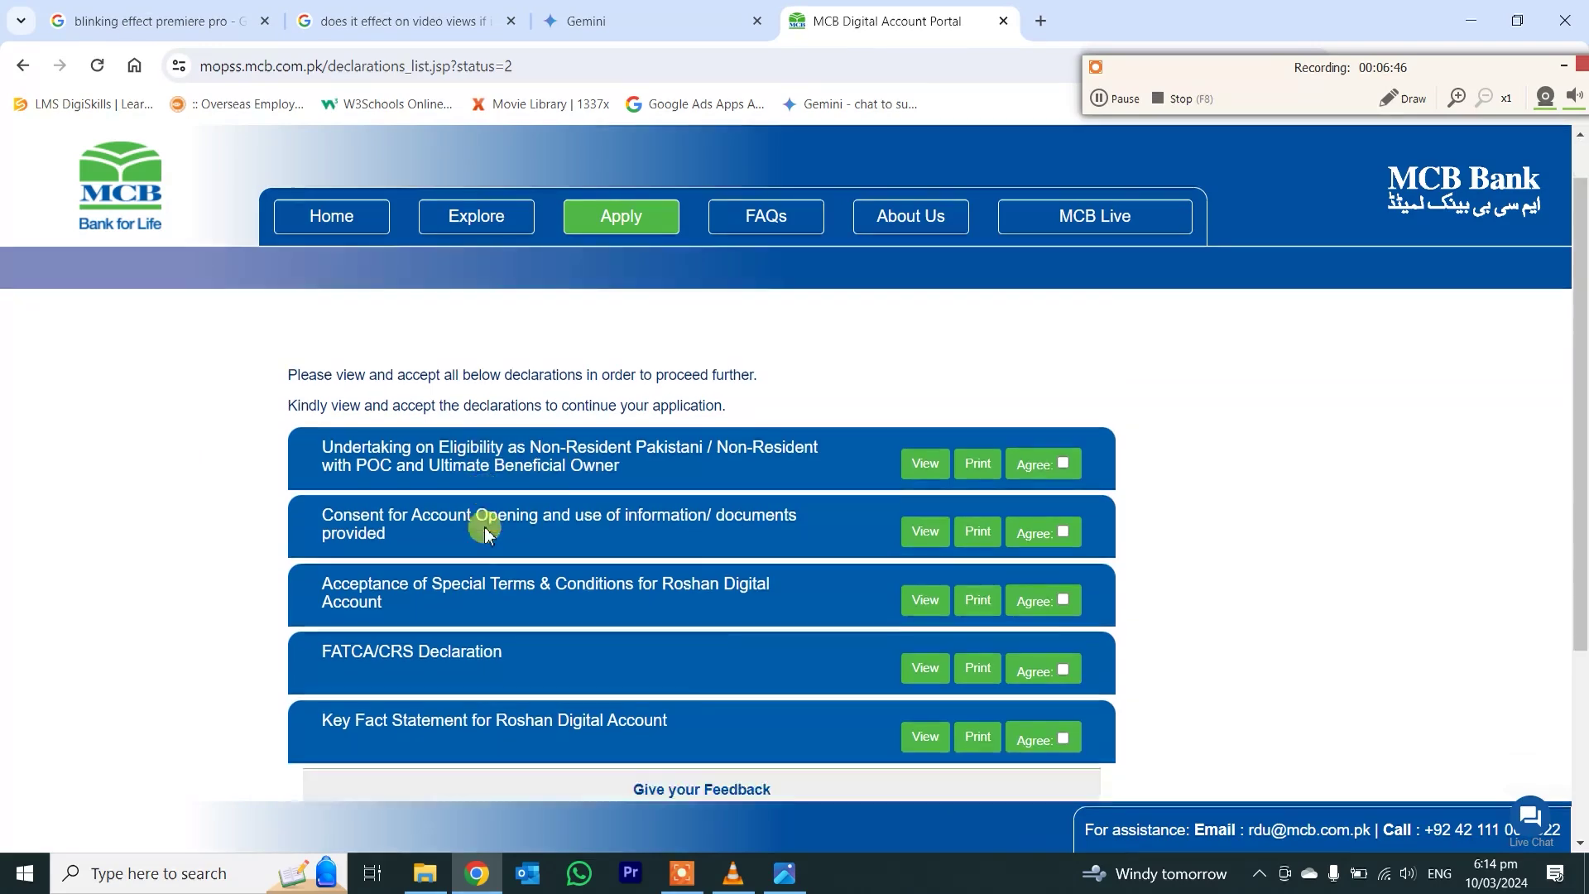
pyautogui.click(1063, 313)
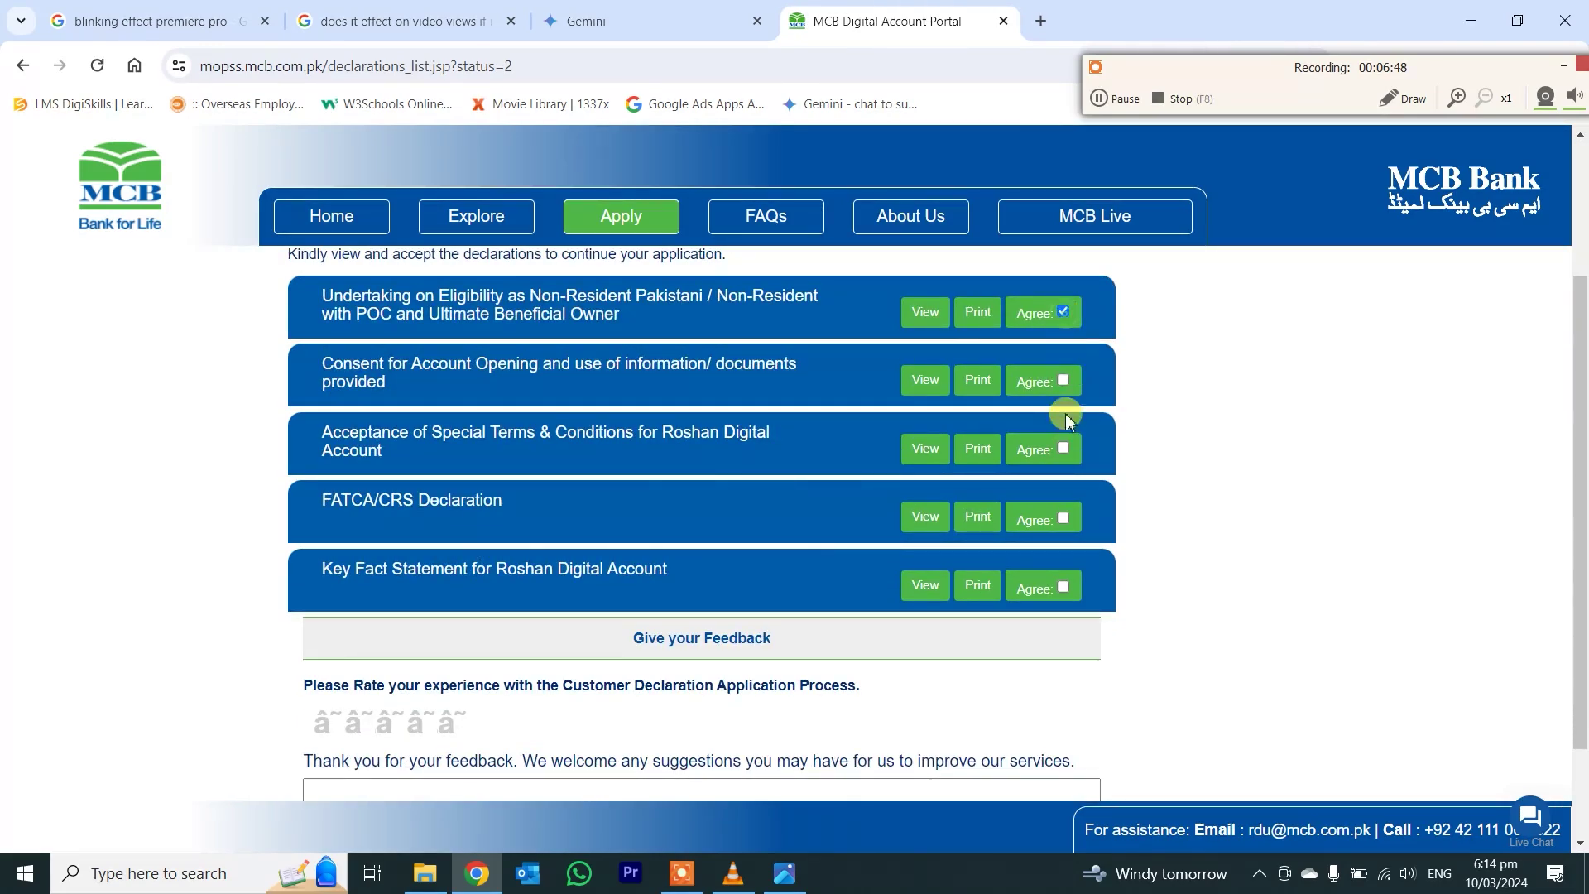
pyautogui.click(1064, 449)
pyautogui.click(1064, 519)
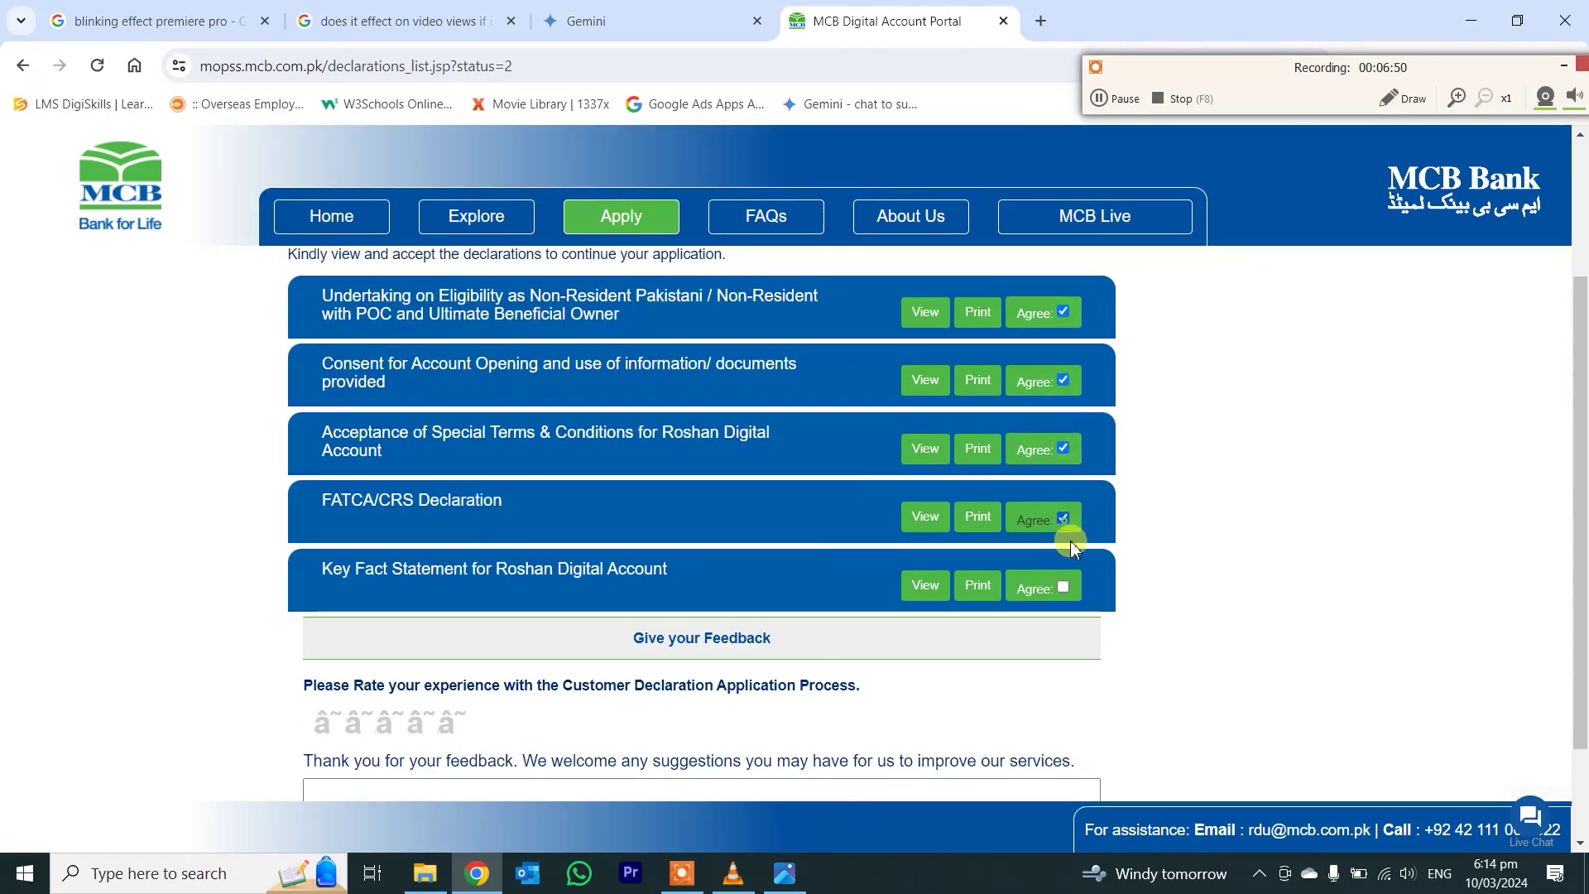
pyautogui.click(1063, 587)
pyautogui.scroll(-2, 695, 514)
pyautogui.click(1014, 730)
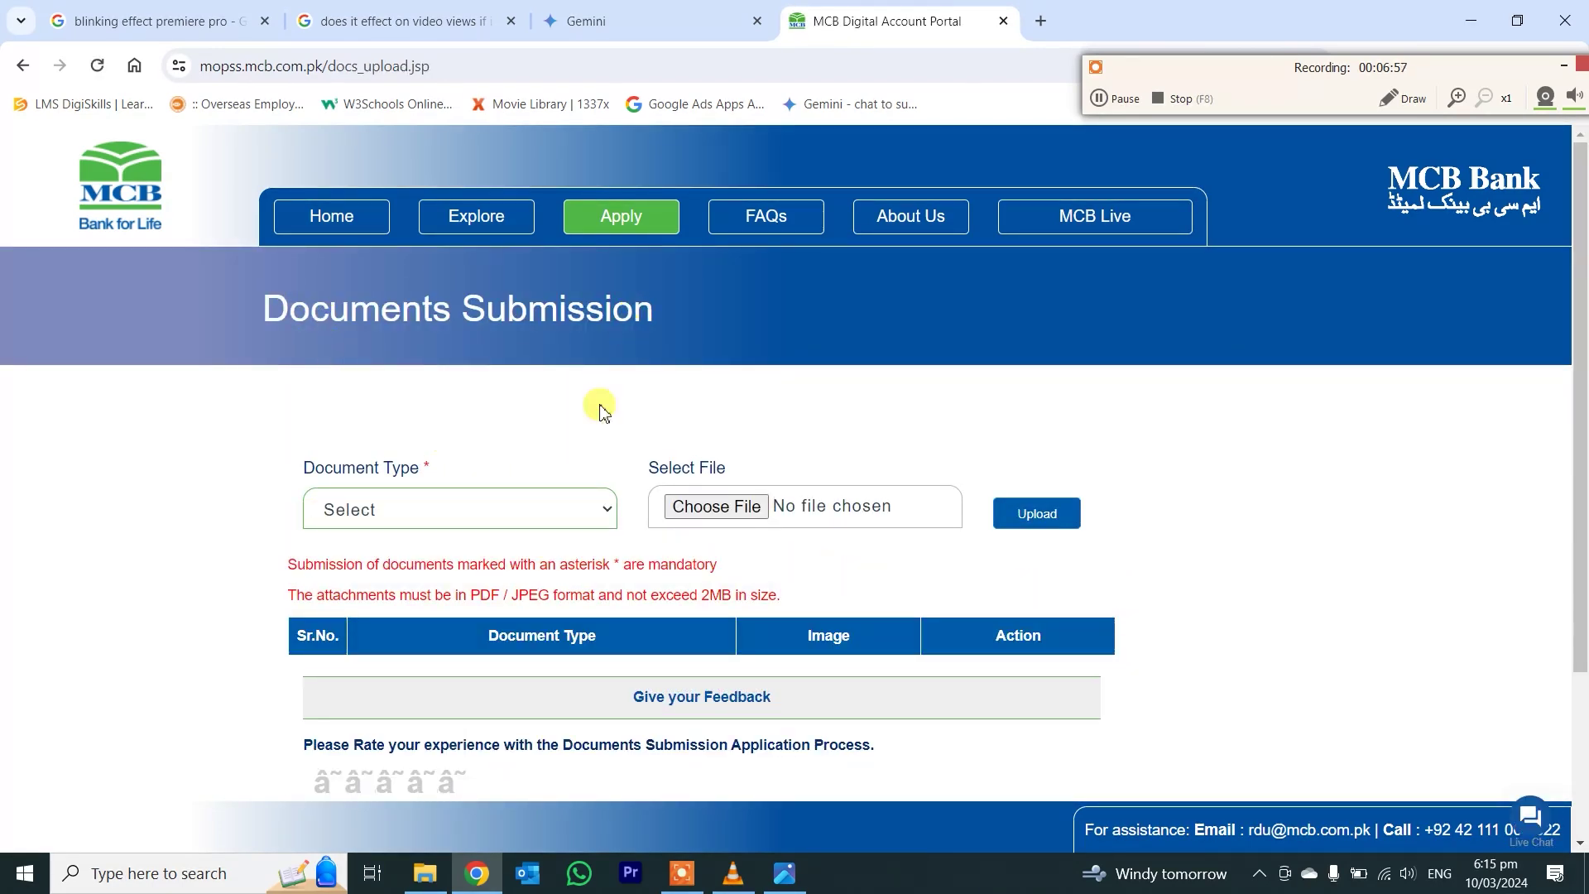
# - Upload image IMG-20240310-WA0016 as the CNIC Front document
pyautogui.click(533, 508)
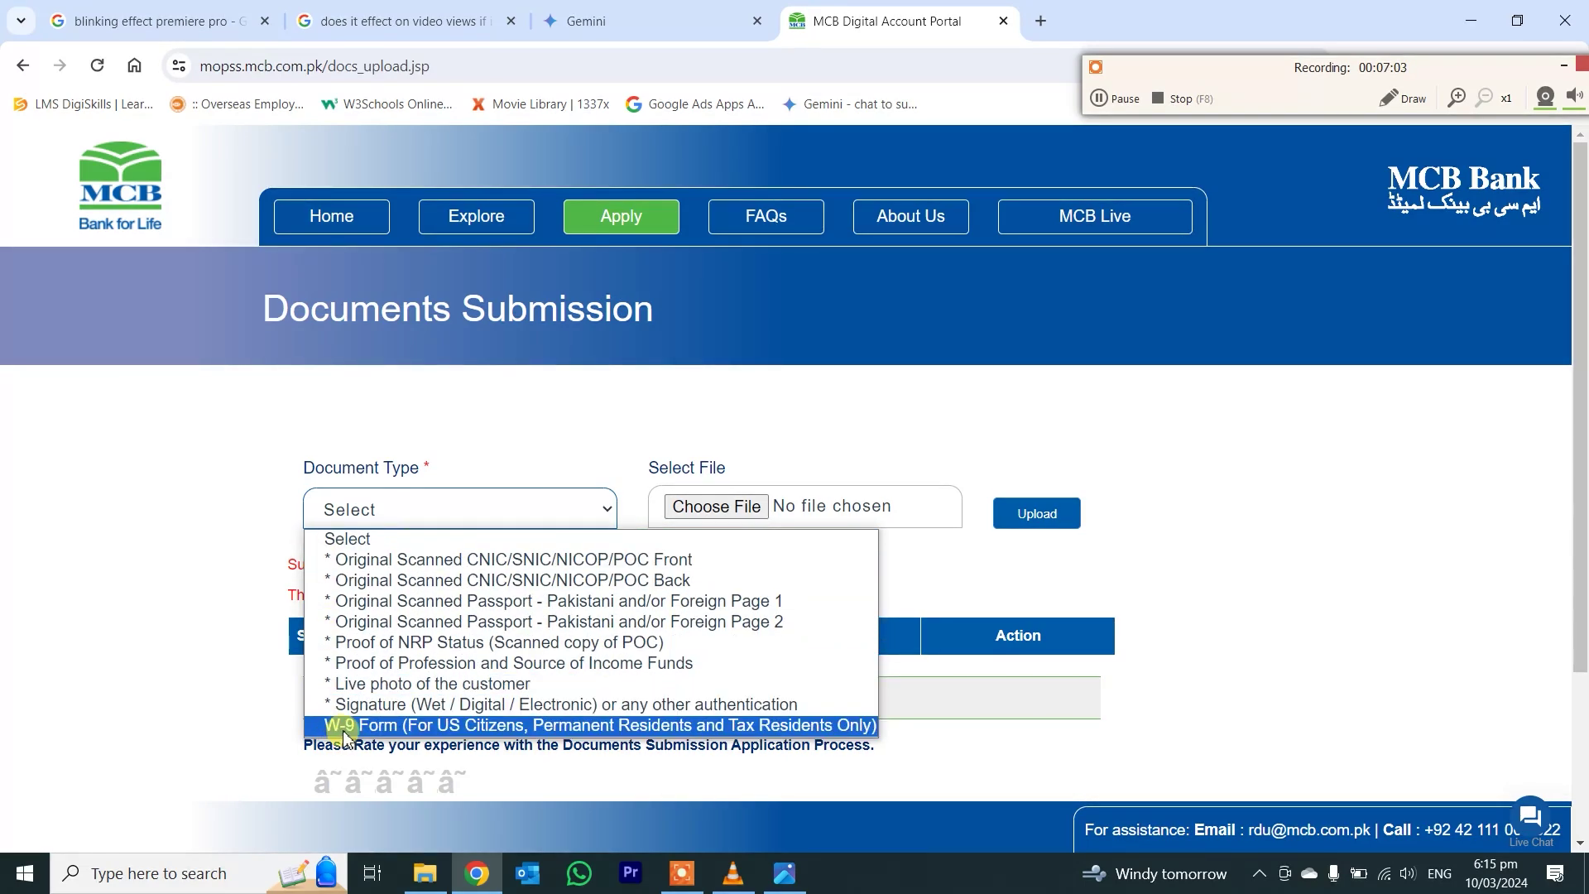
pyautogui.click(662, 539)
pyautogui.scroll(-3, 629, 580)
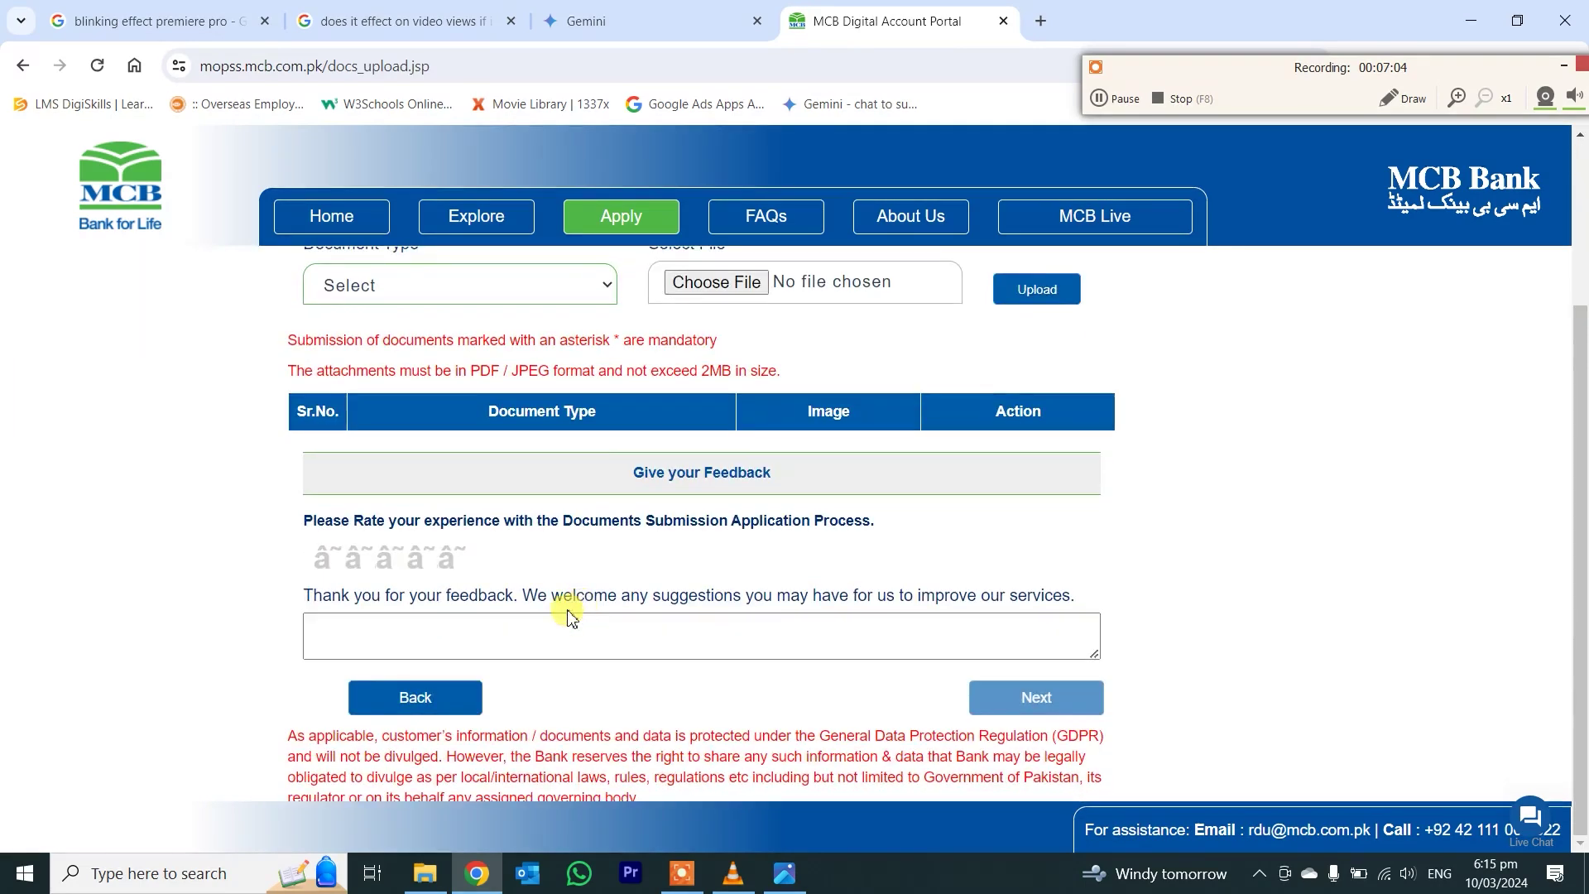
pyautogui.scroll(3, 545, 616)
pyautogui.click(496, 489)
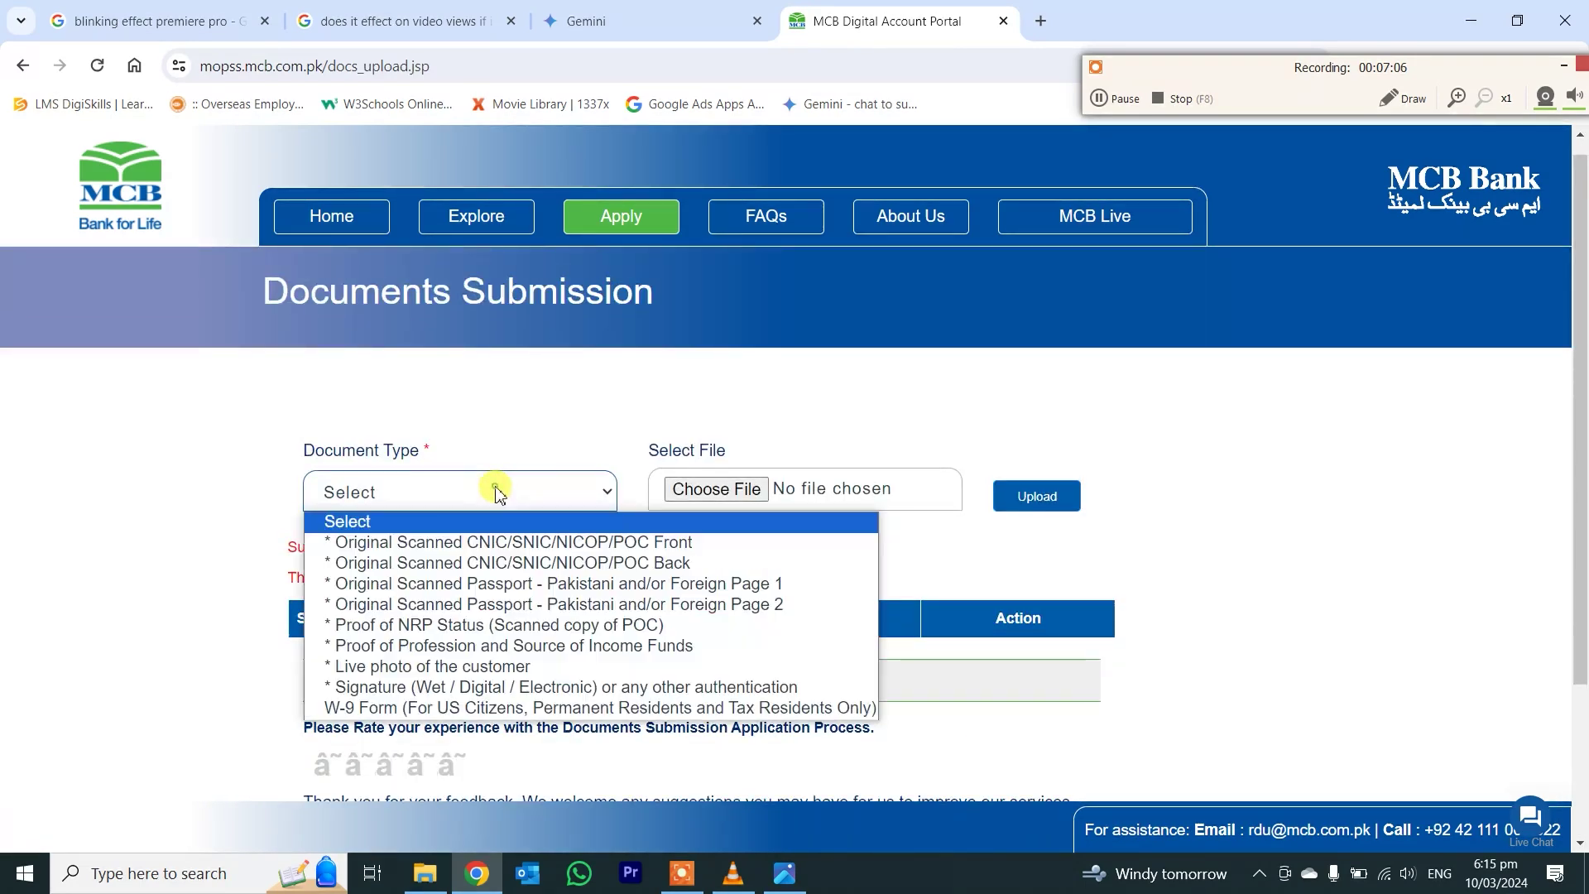
pyautogui.click(418, 539)
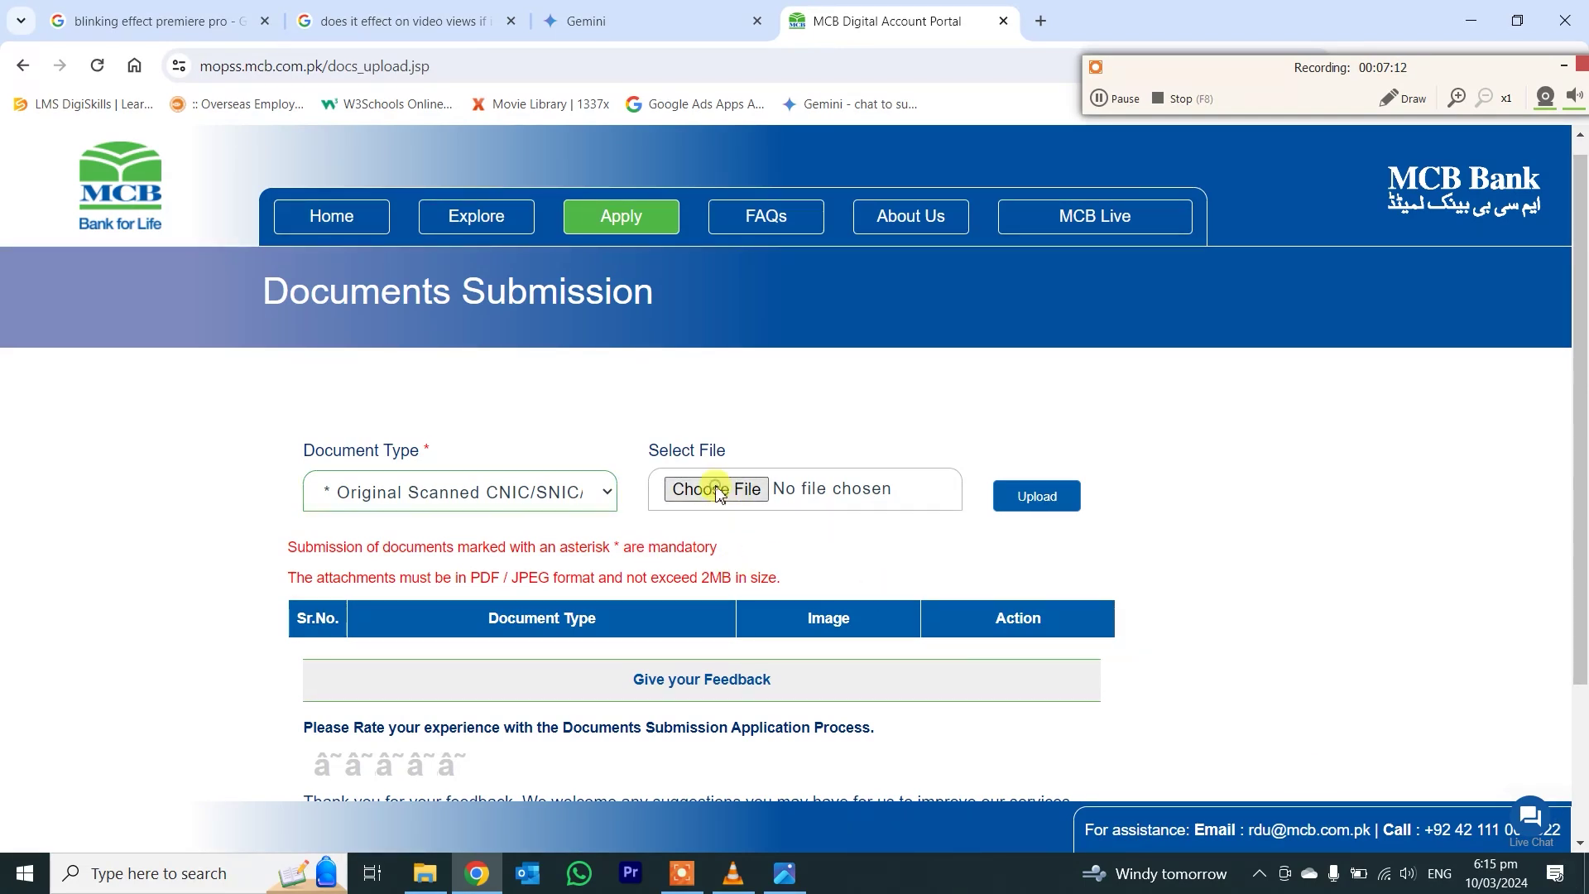
pyautogui.click(713, 488)
pyautogui.click(354, 346)
pyautogui.click(464, 463)
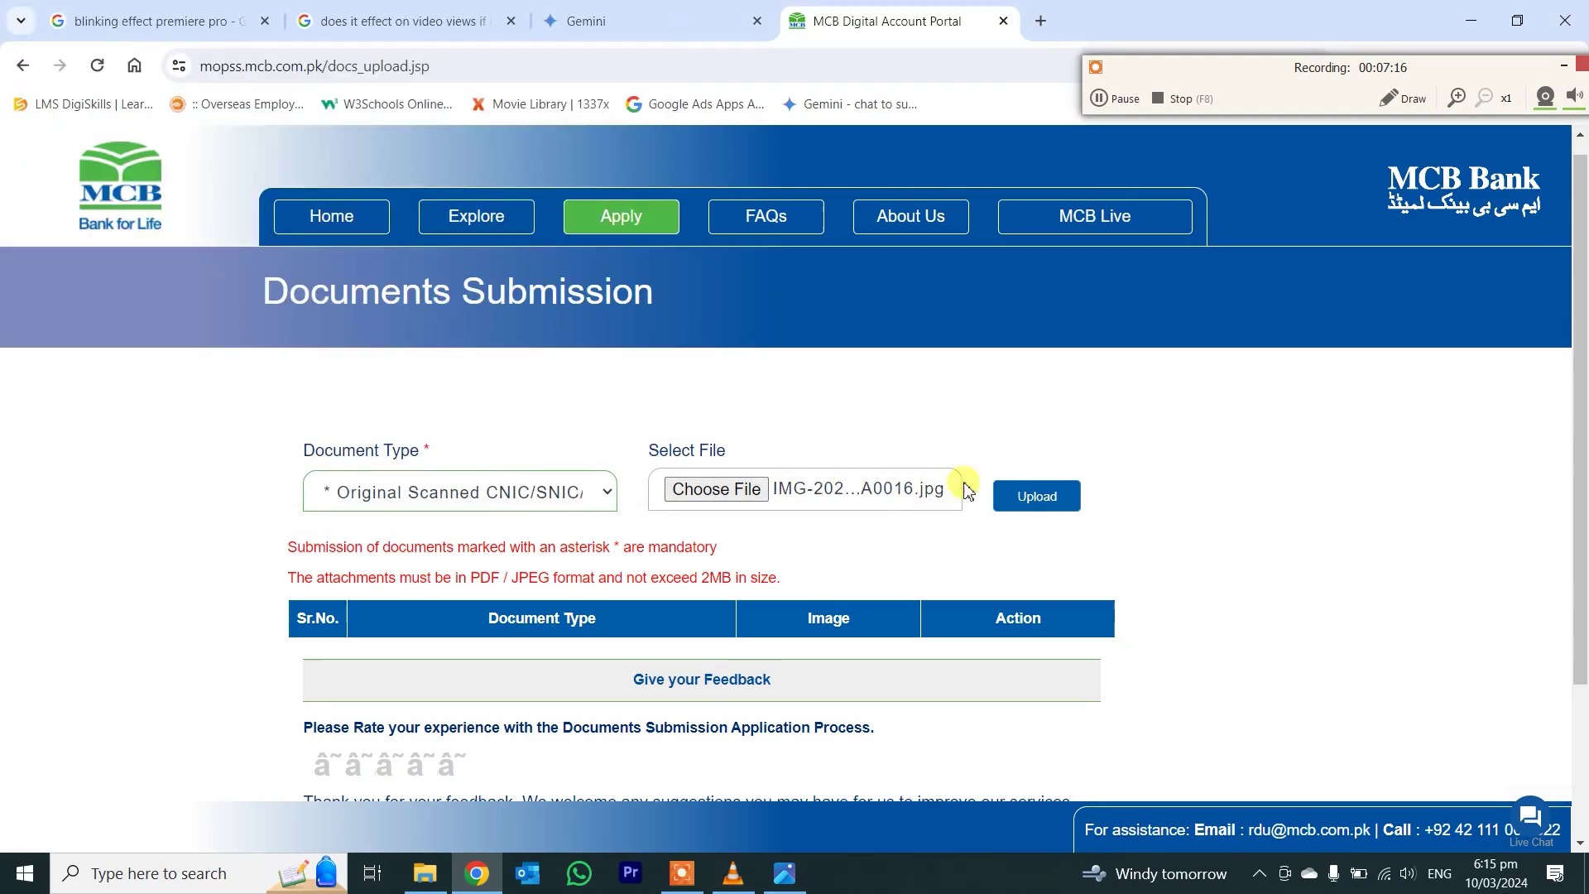
pyautogui.click(1034, 496)
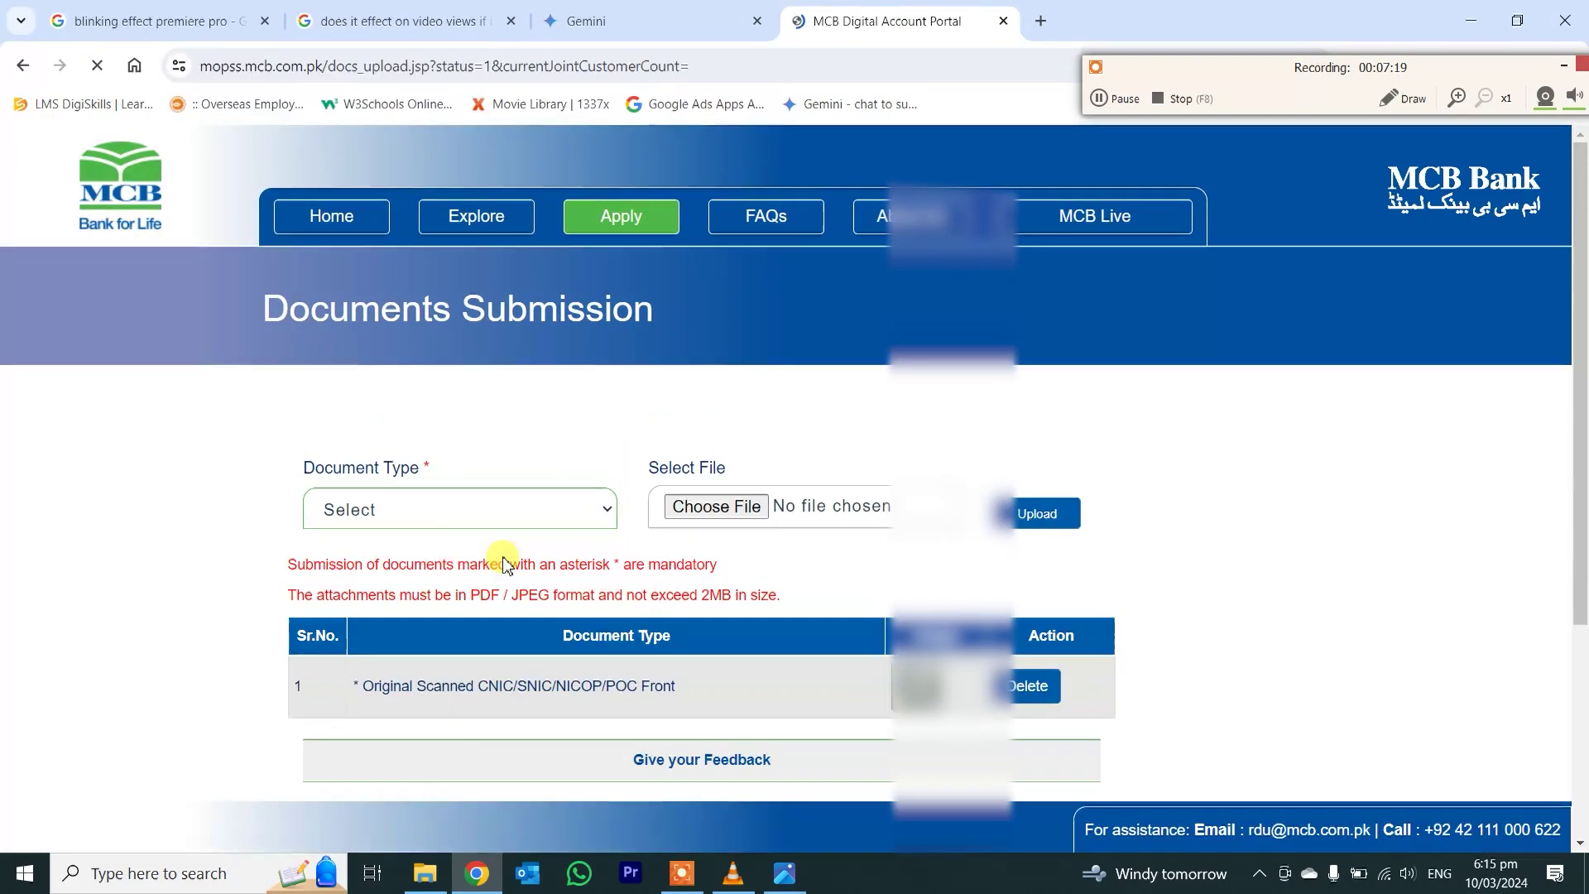
# - Upload the CNIC back image as the CNIC Back document
pyautogui.click(431, 498)
pyautogui.click(406, 561)
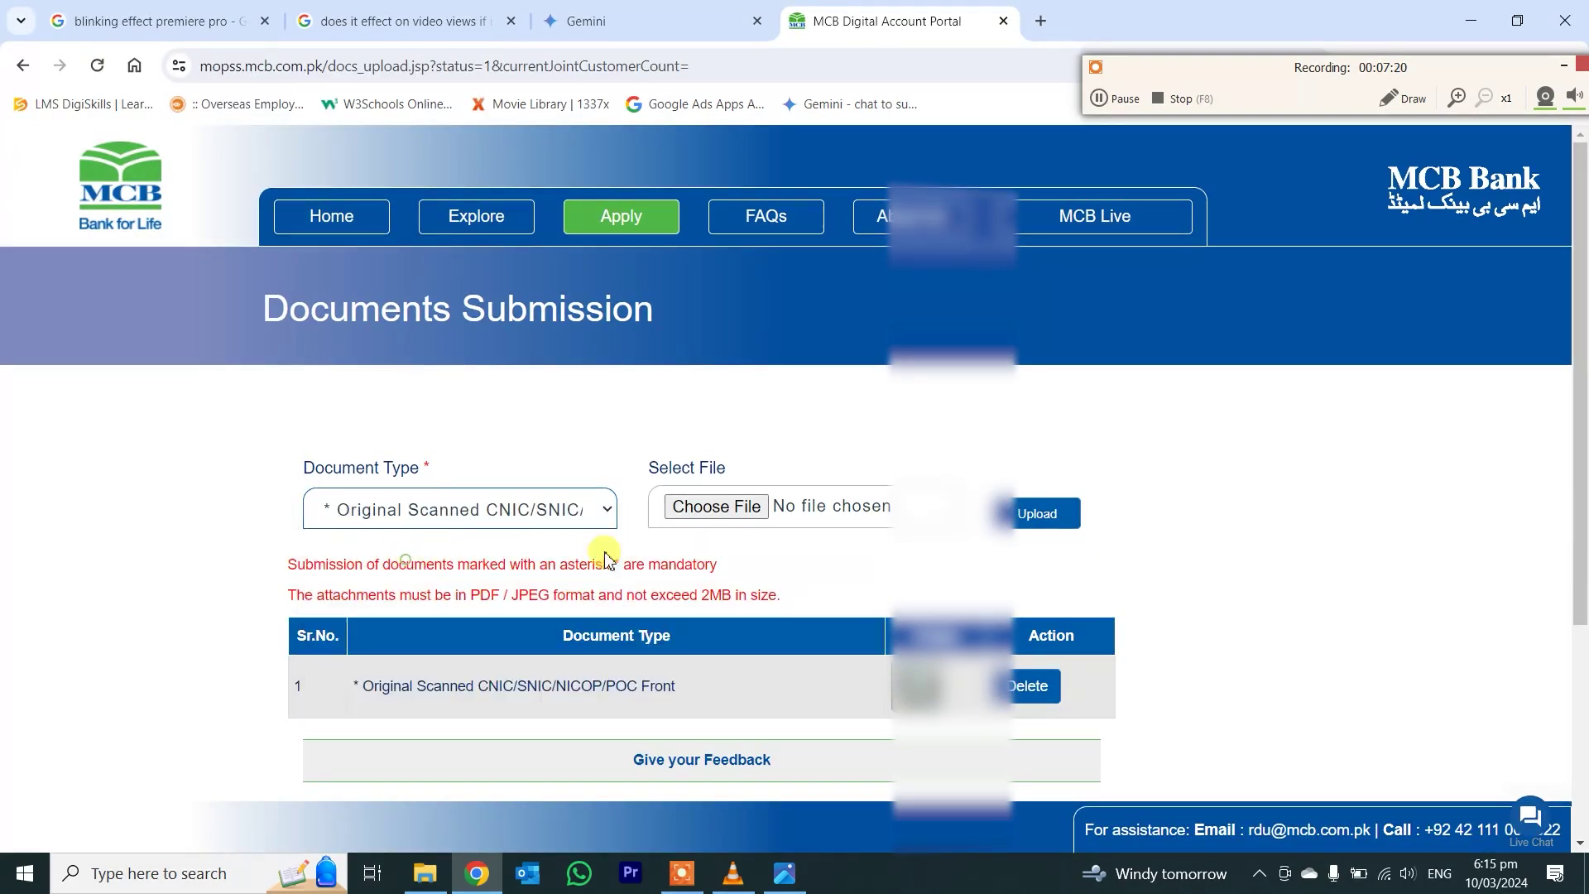
pyautogui.click(717, 507)
pyautogui.doubleClick(331, 306)
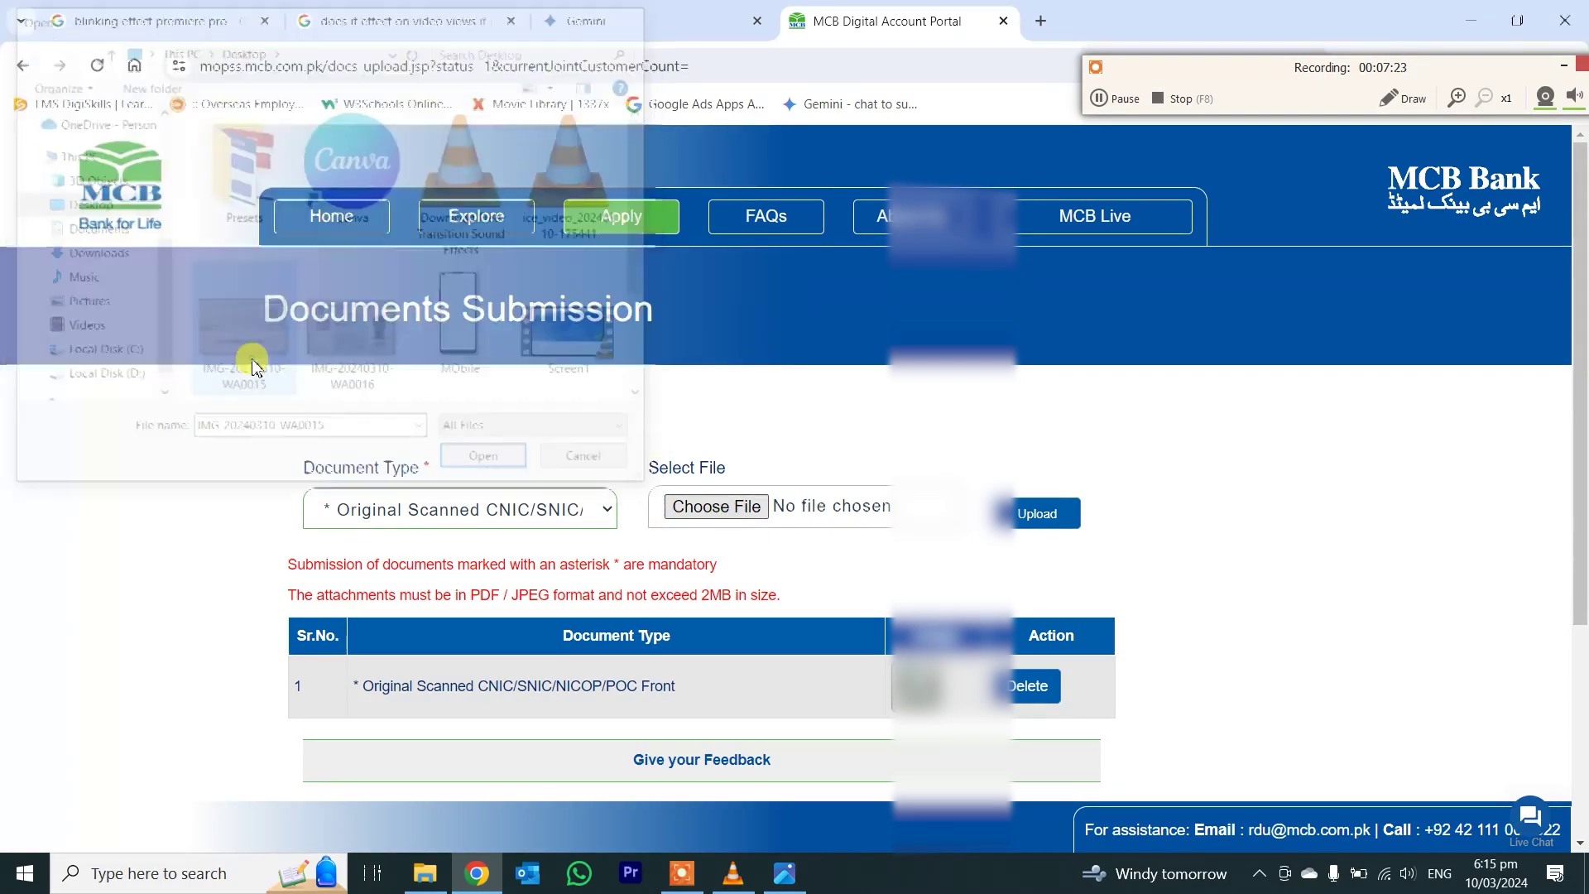
pyautogui.click(1038, 513)
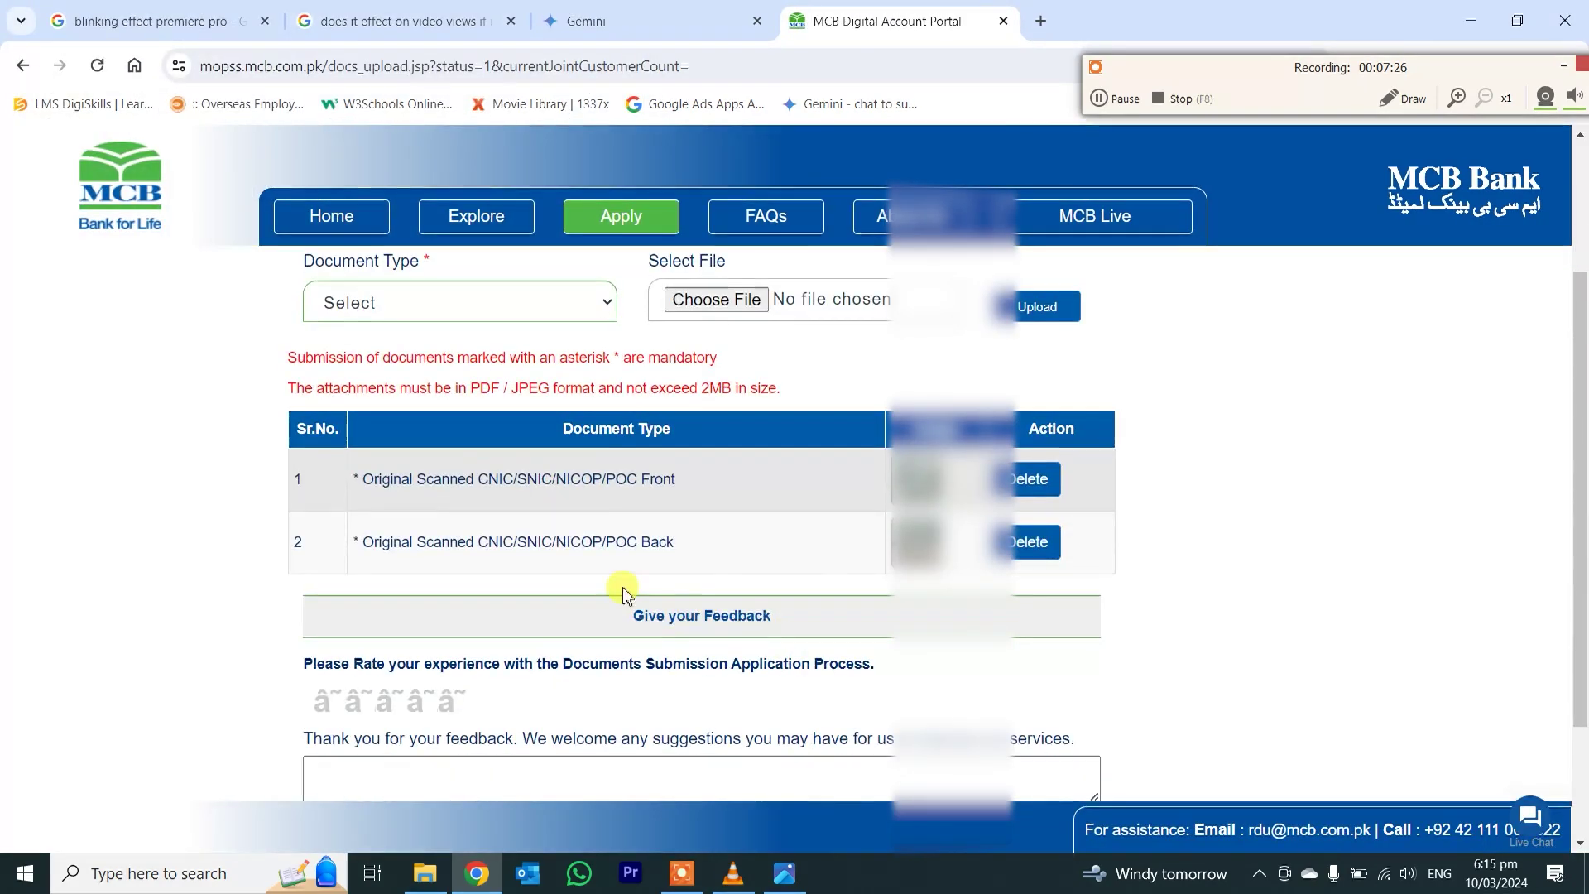
# - Upload the passport page 1 scan as the Passport Page 1 document
pyautogui.click(509, 510)
pyautogui.click(464, 558)
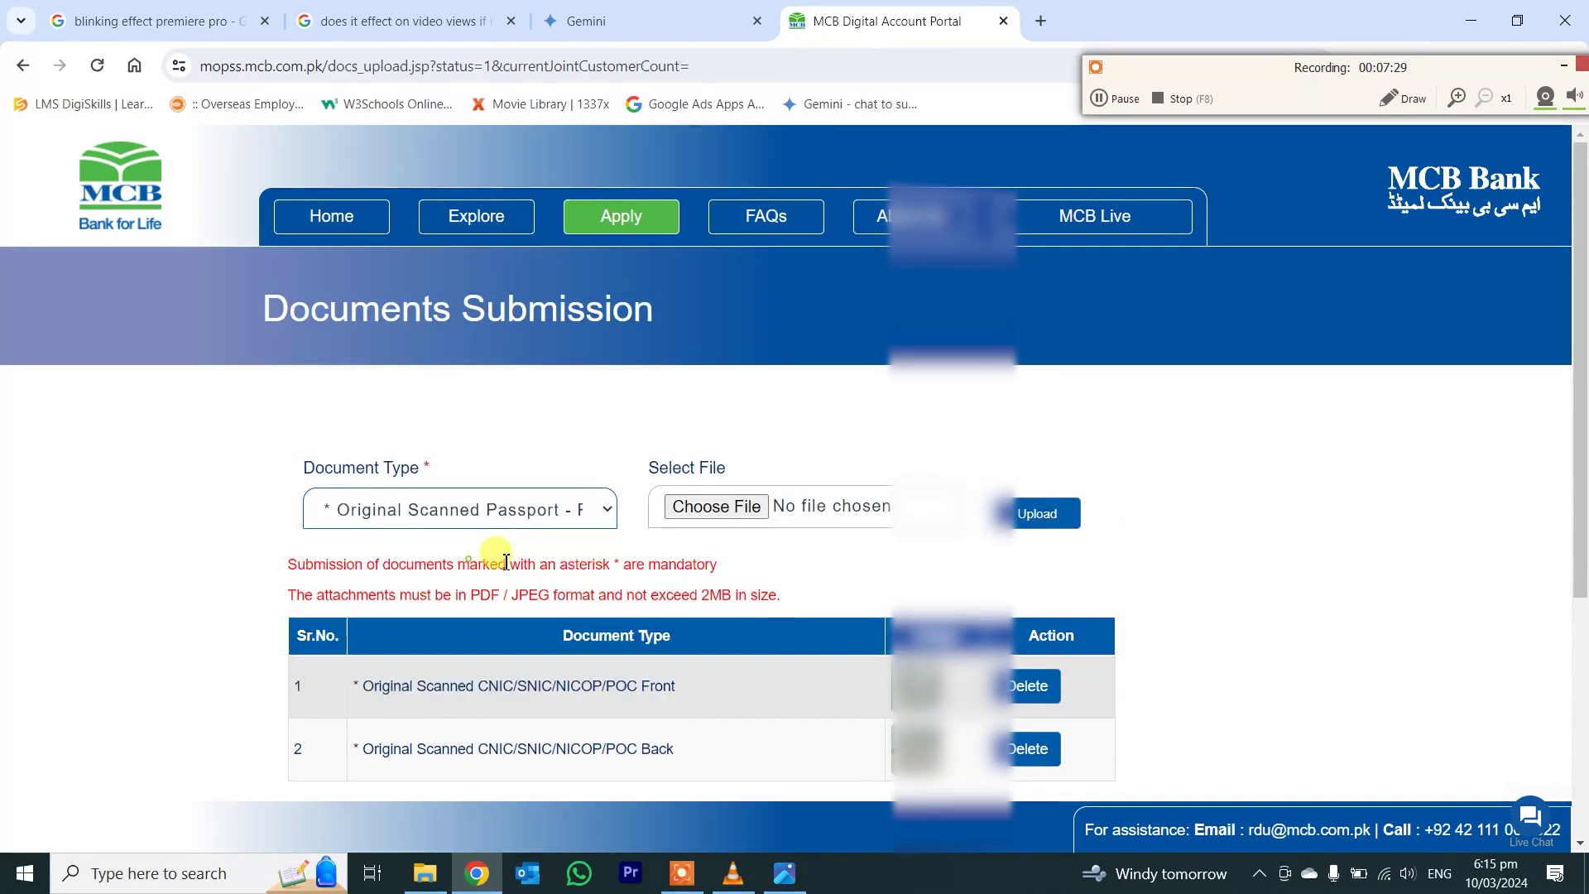
pyautogui.click(739, 507)
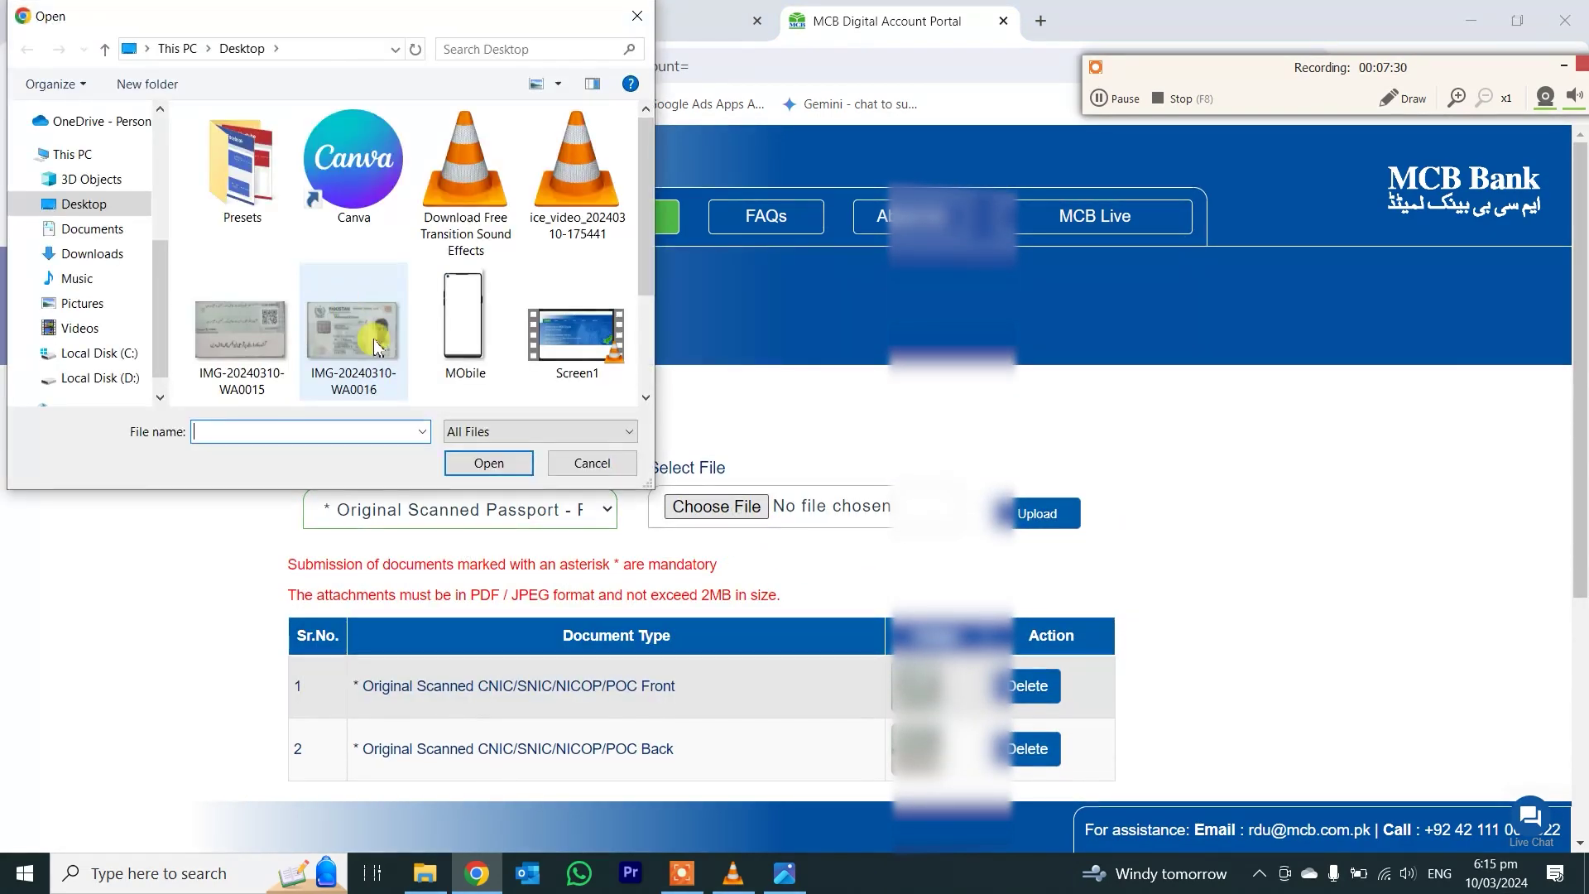
pyautogui.doubleClick(382, 336)
pyautogui.click(1014, 527)
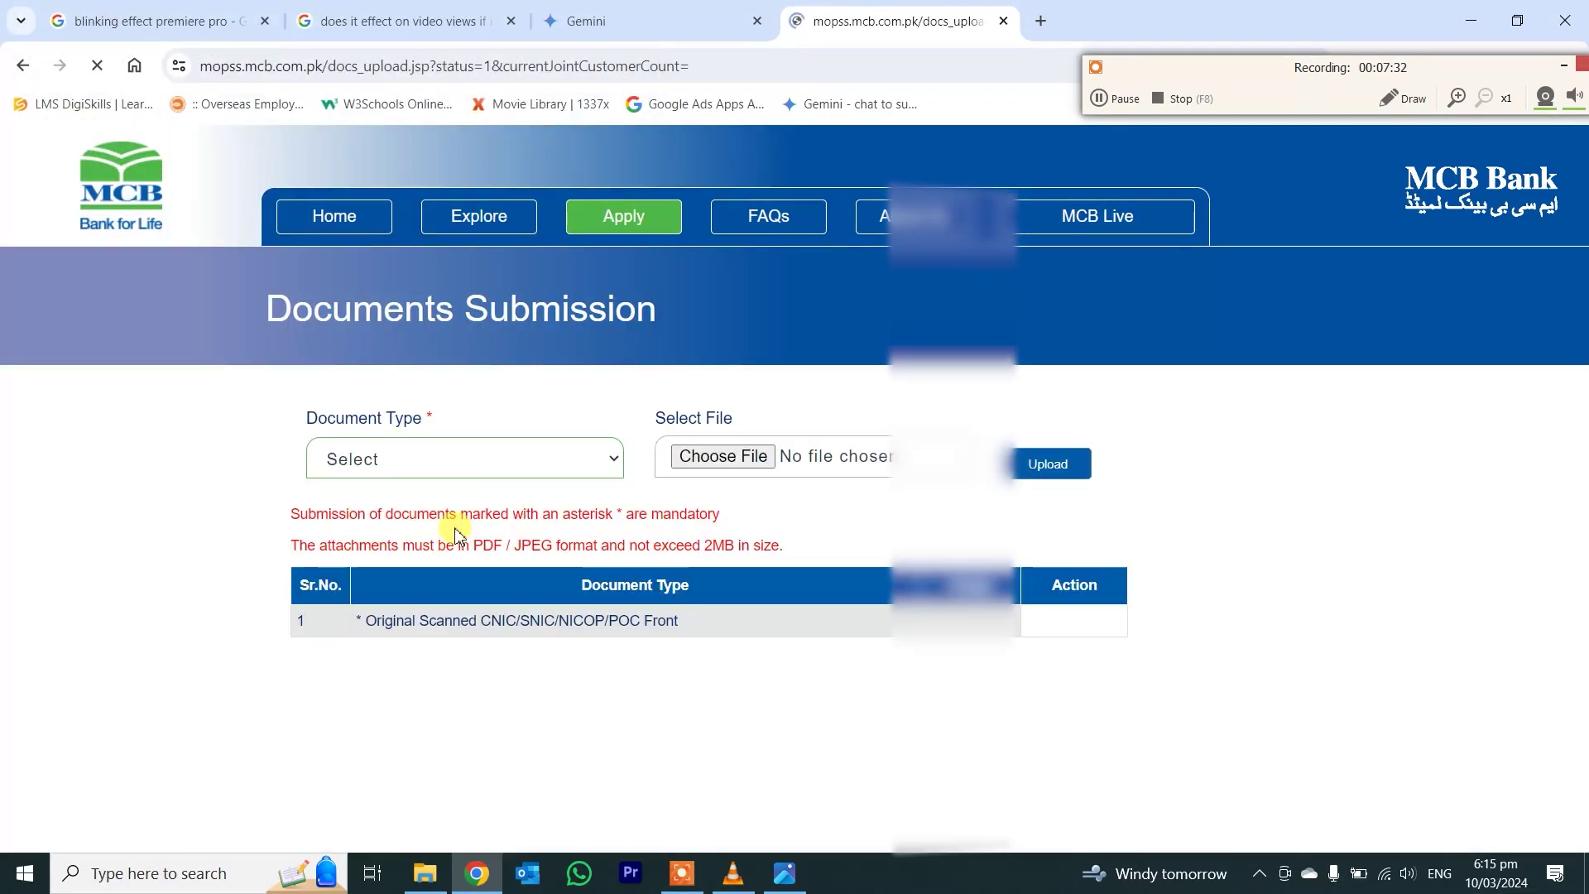
# - Upload the passport page 2 scan as the Passport Page 2 document
pyautogui.click(460, 476)
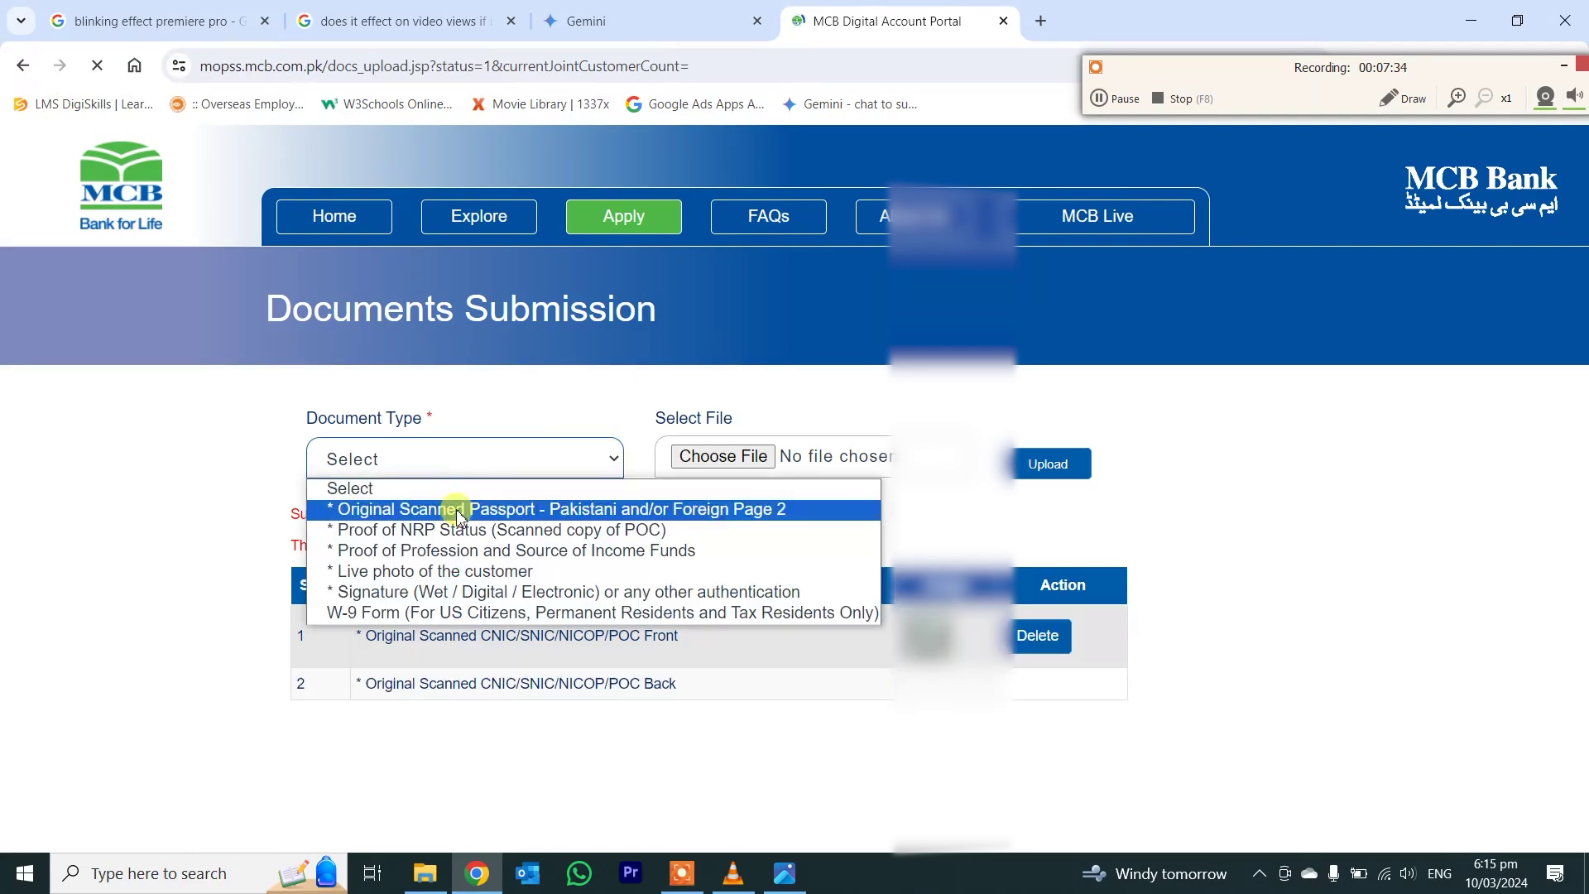
pyautogui.click(455, 507)
pyautogui.click(763, 456)
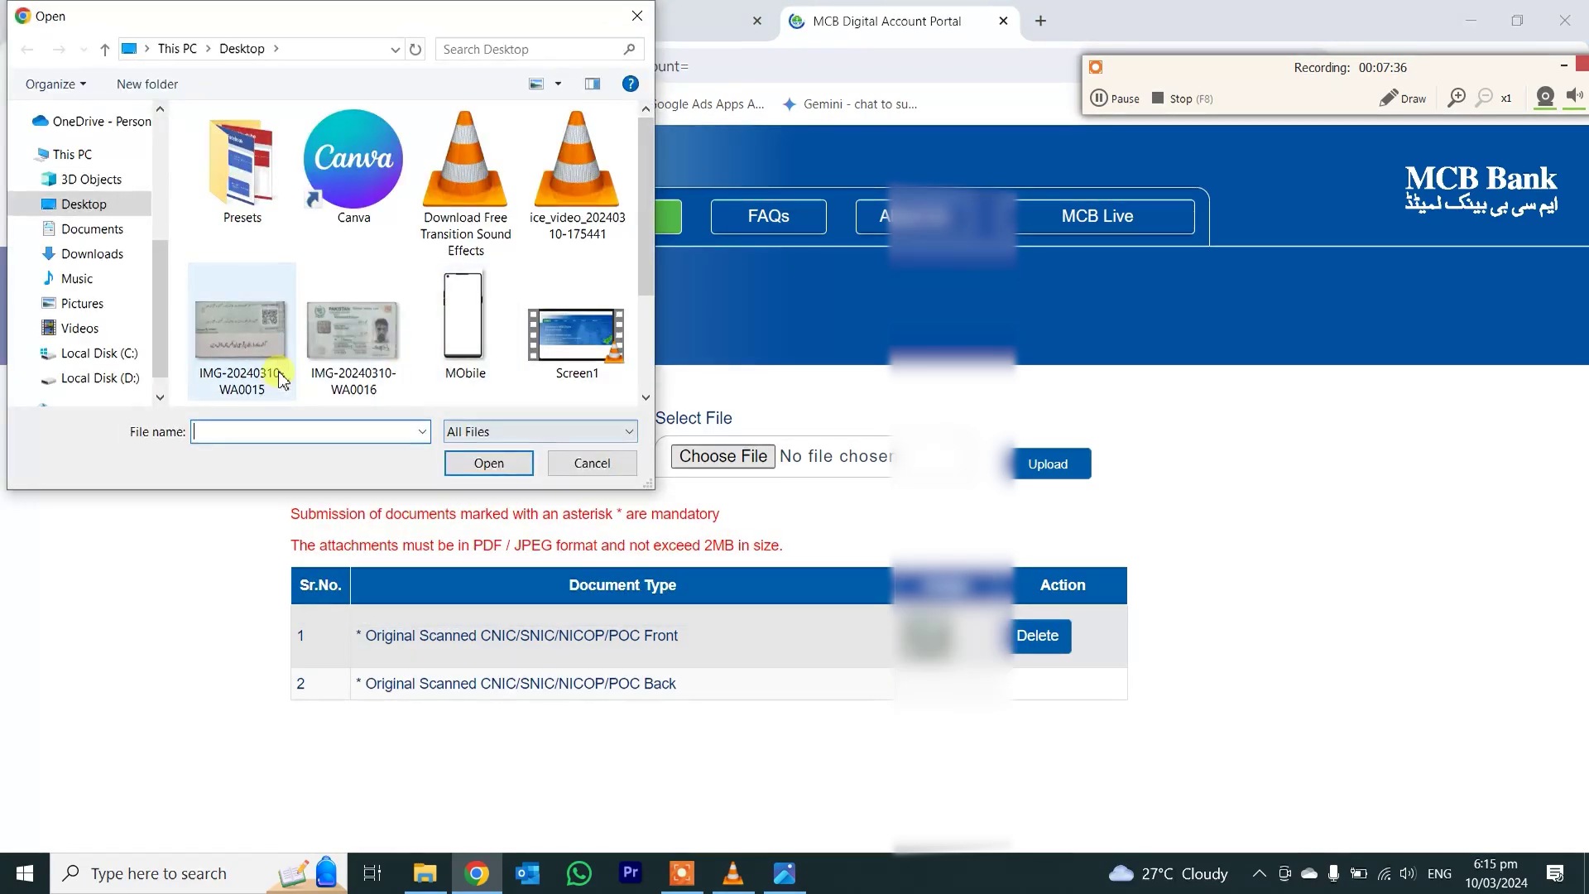
pyautogui.doubleClick(383, 369)
pyautogui.click(1018, 465)
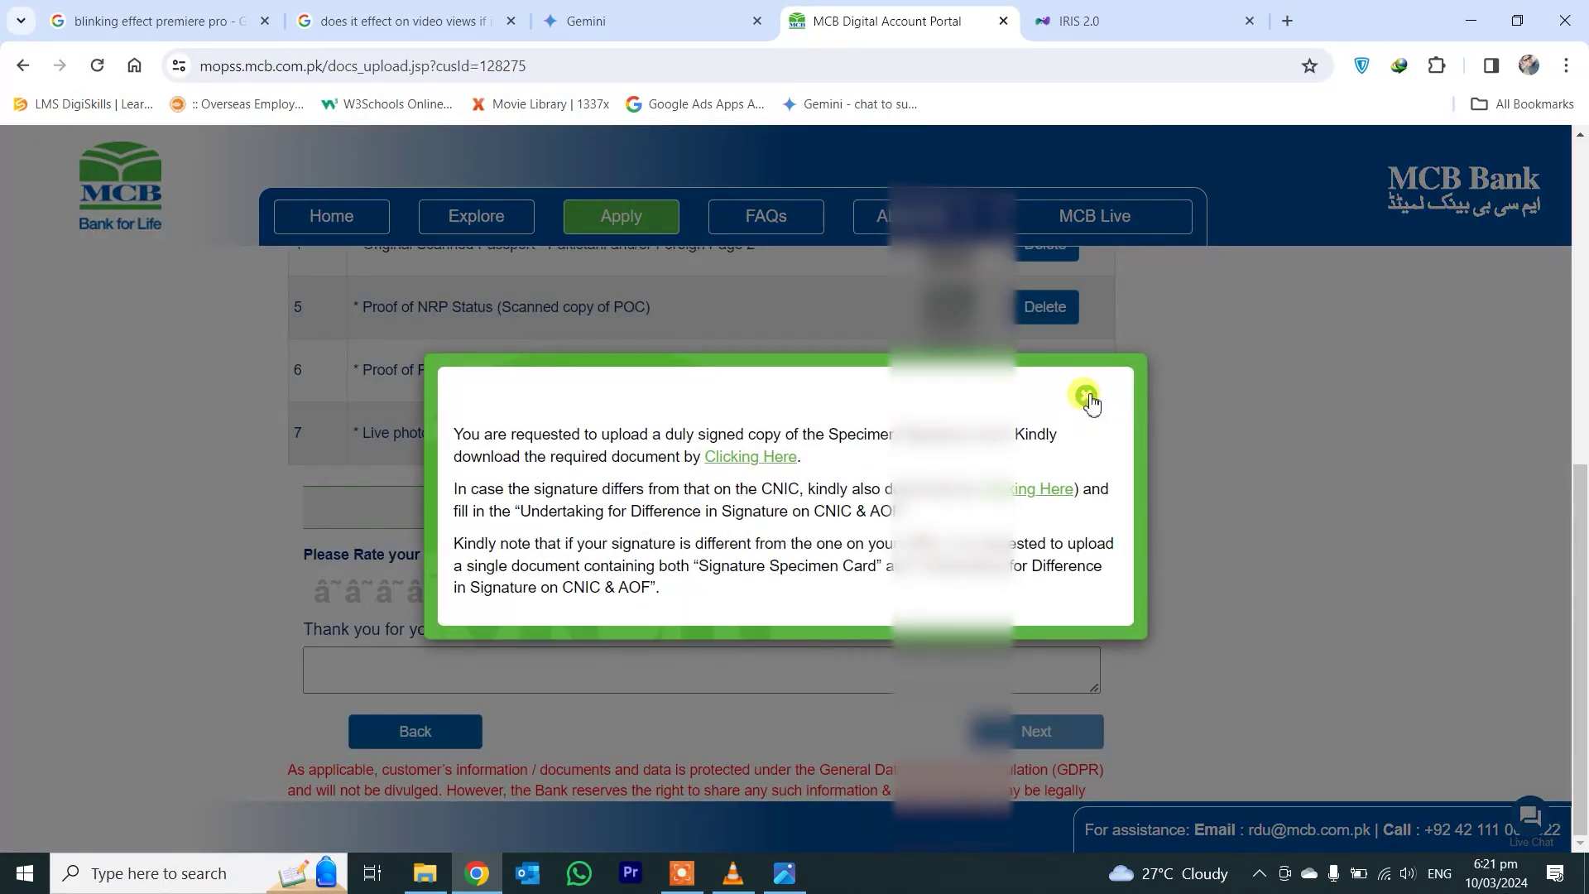
# - Dismiss the notice and choose image IMG-20240310-WA0015 as the signature file
pyautogui.click(1088, 393)
pyautogui.scroll(5, 1089, 393)
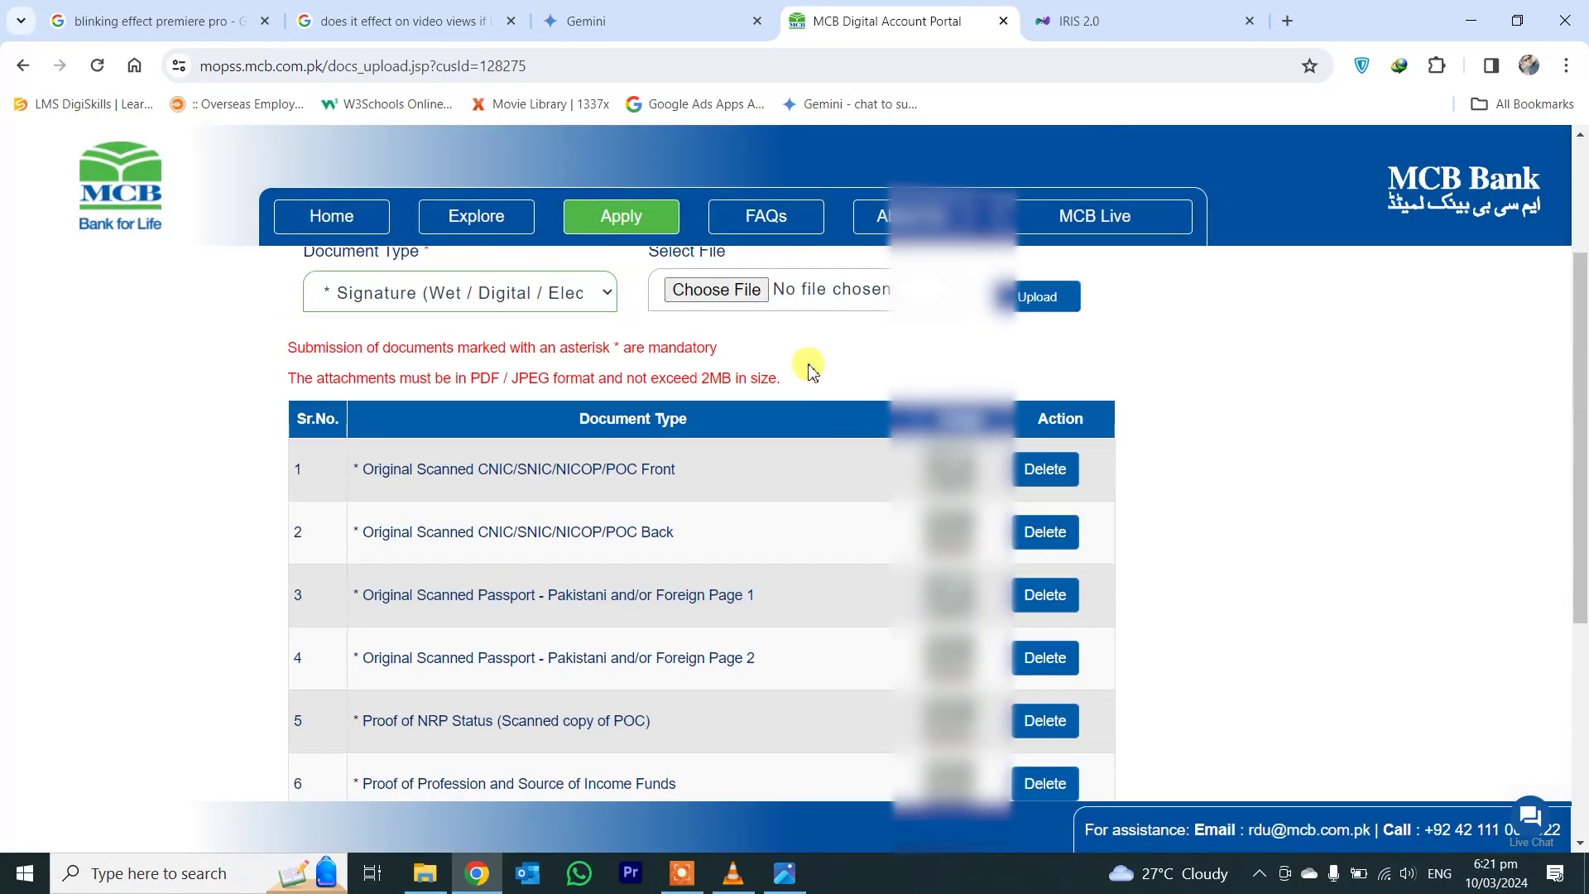
pyautogui.click(717, 289)
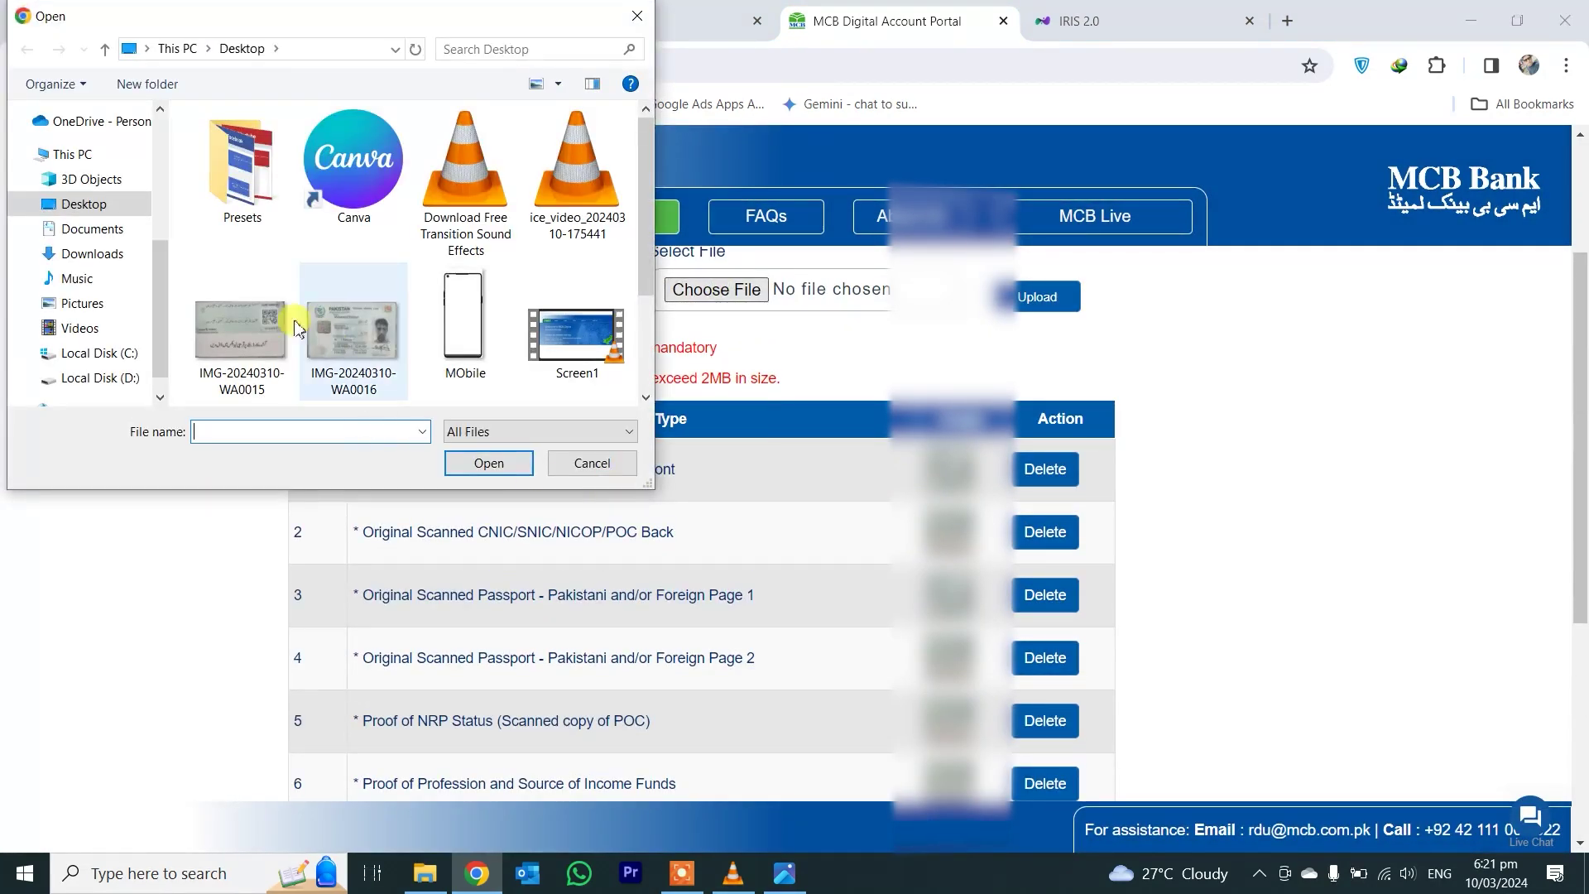
pyautogui.click(217, 327)
pyautogui.click(461, 466)
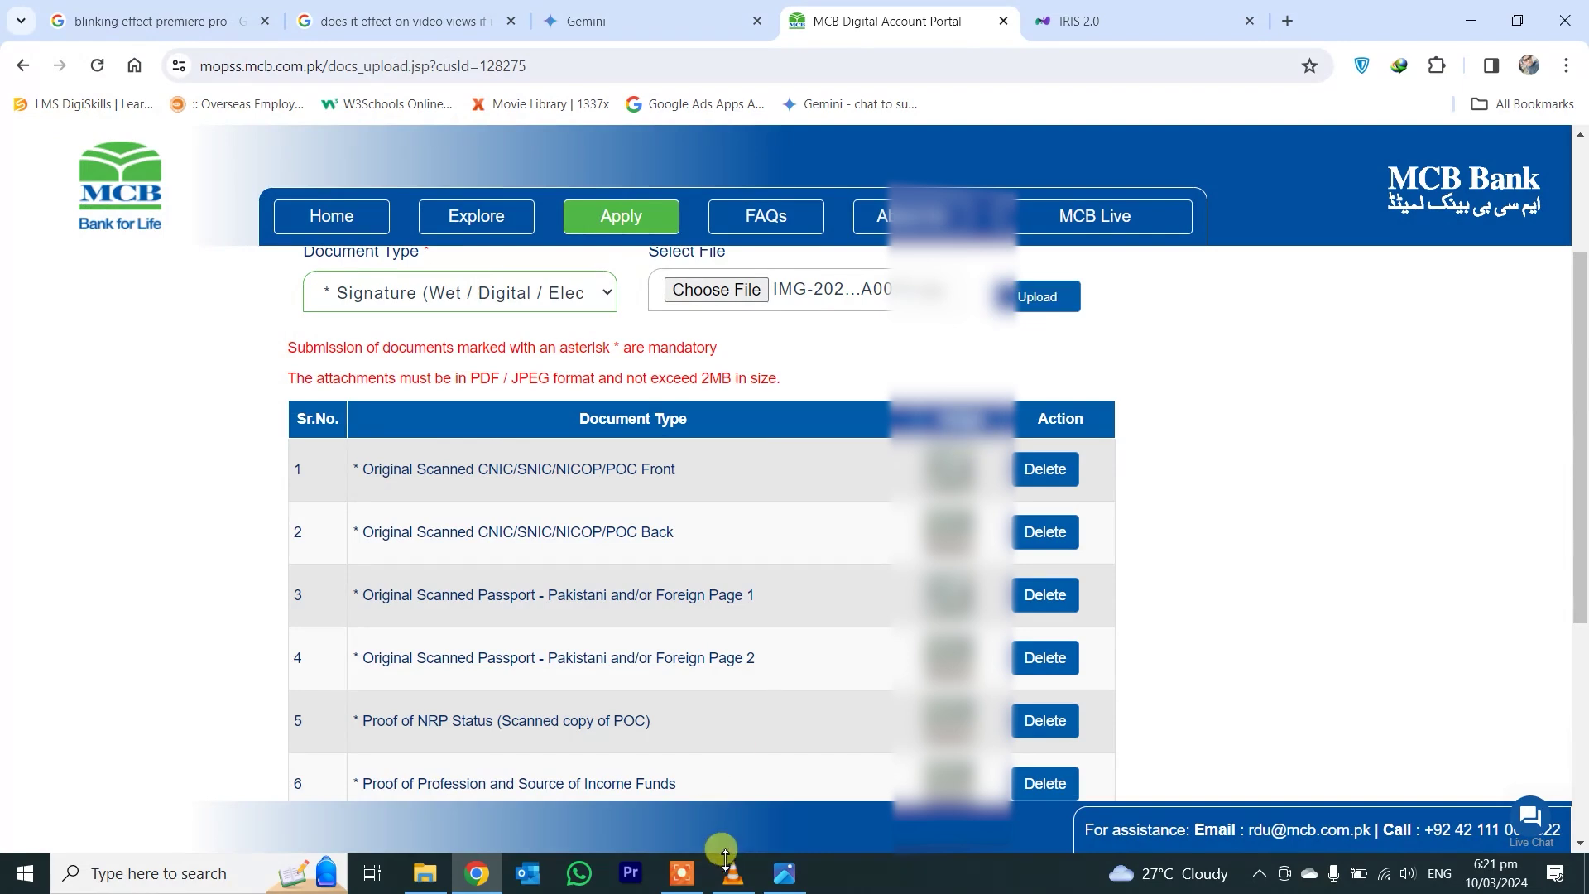
pyautogui.click(681, 874)
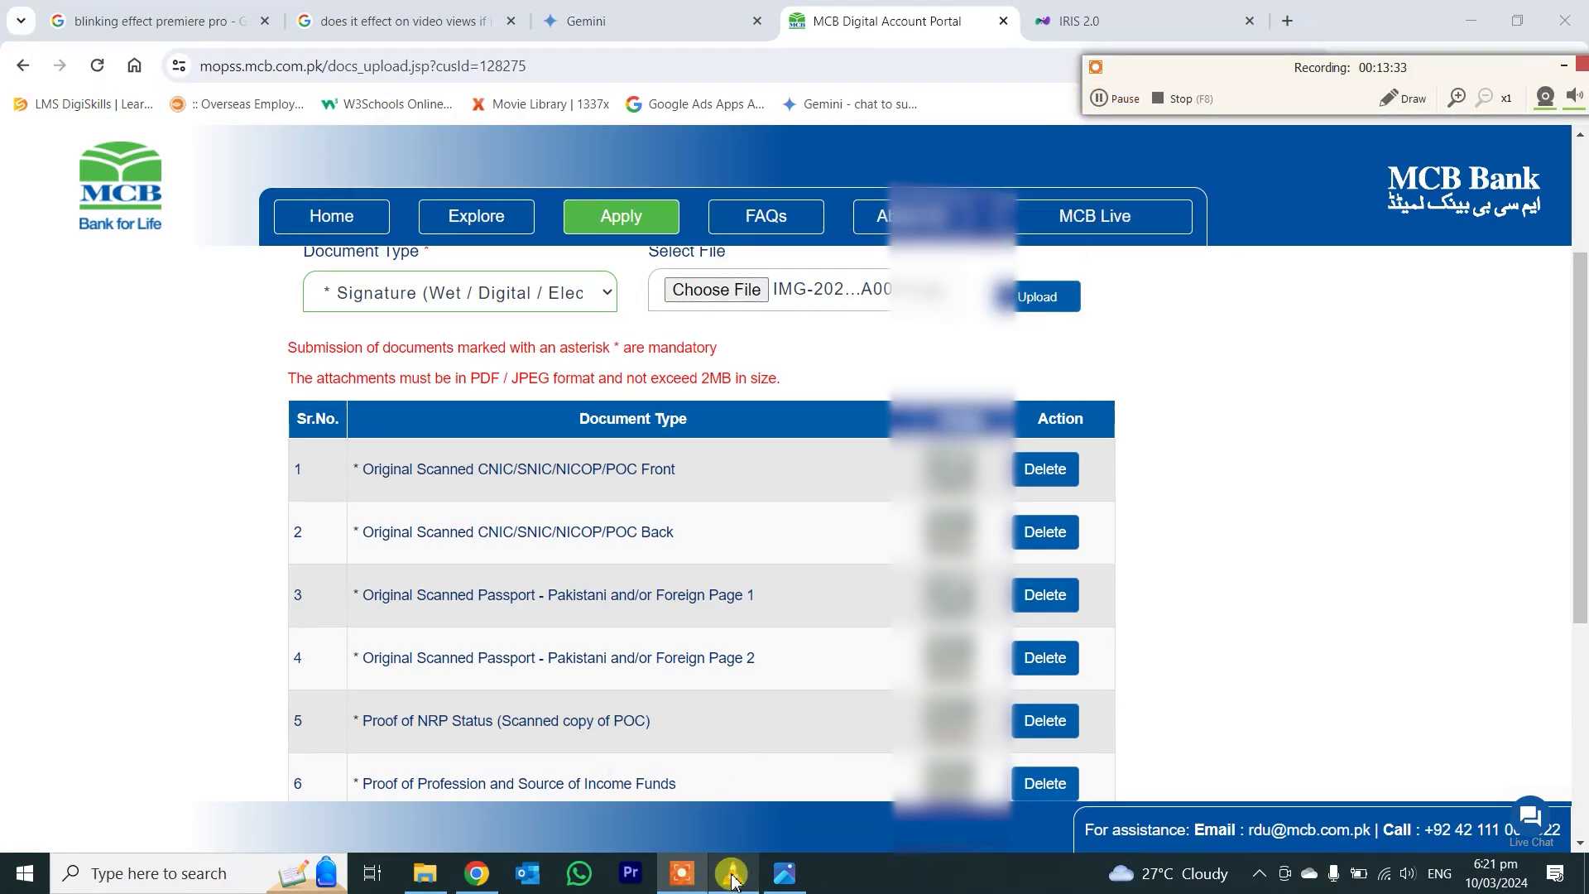
# - Move past the feedback section to the Application Submission form preview and review the entered details
pyautogui.scroll(-3, 702, 742)
pyautogui.scroll(-1, 702, 742)
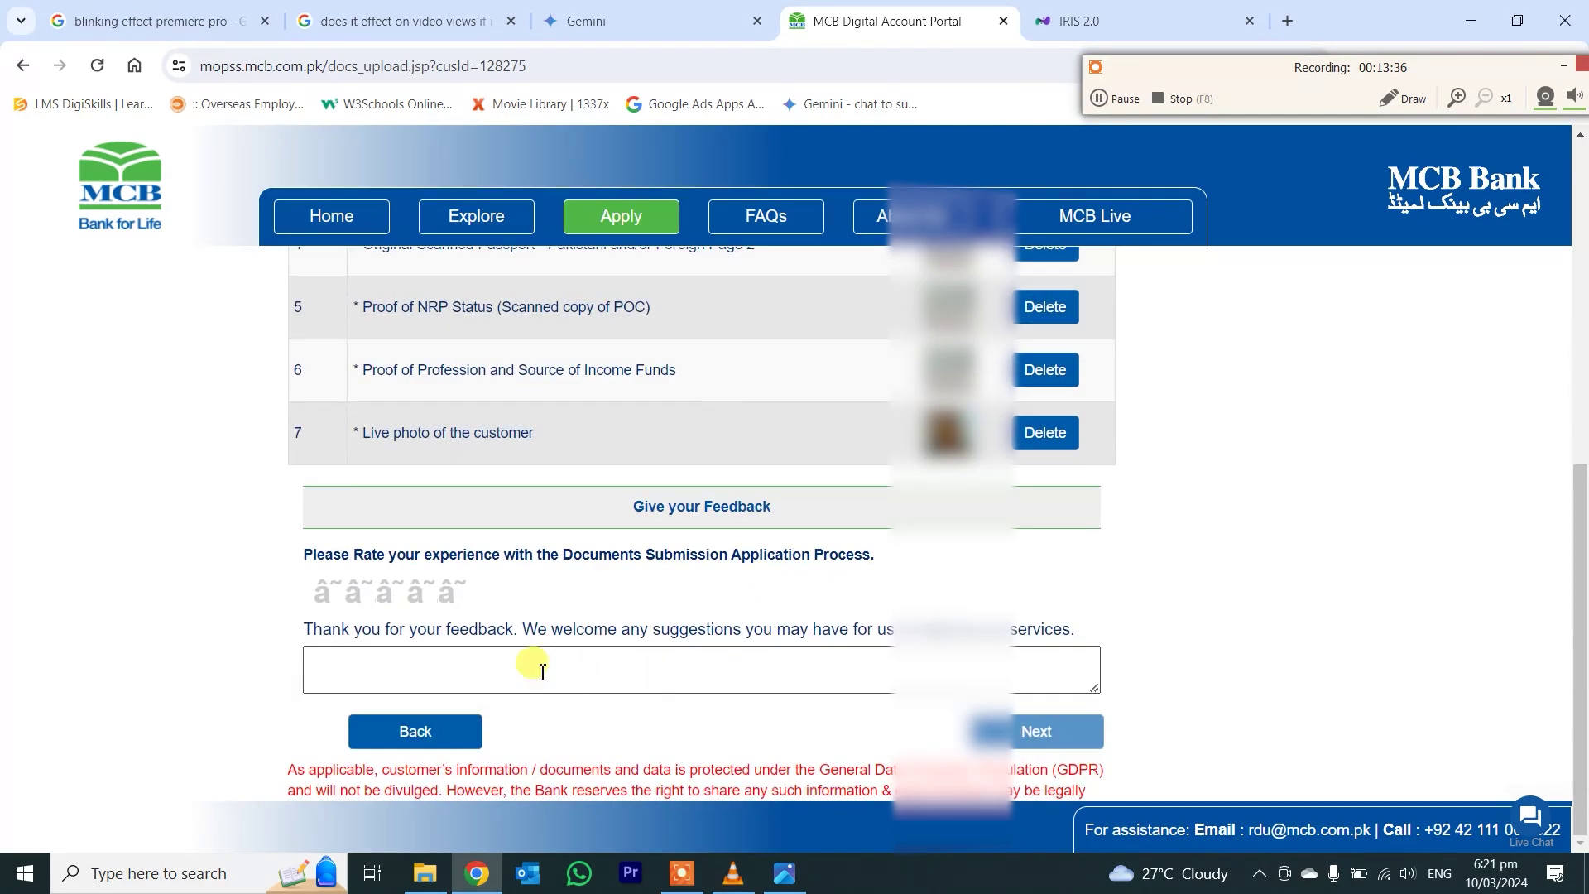
pyautogui.scroll(5, 578, 667)
pyautogui.click(1035, 308)
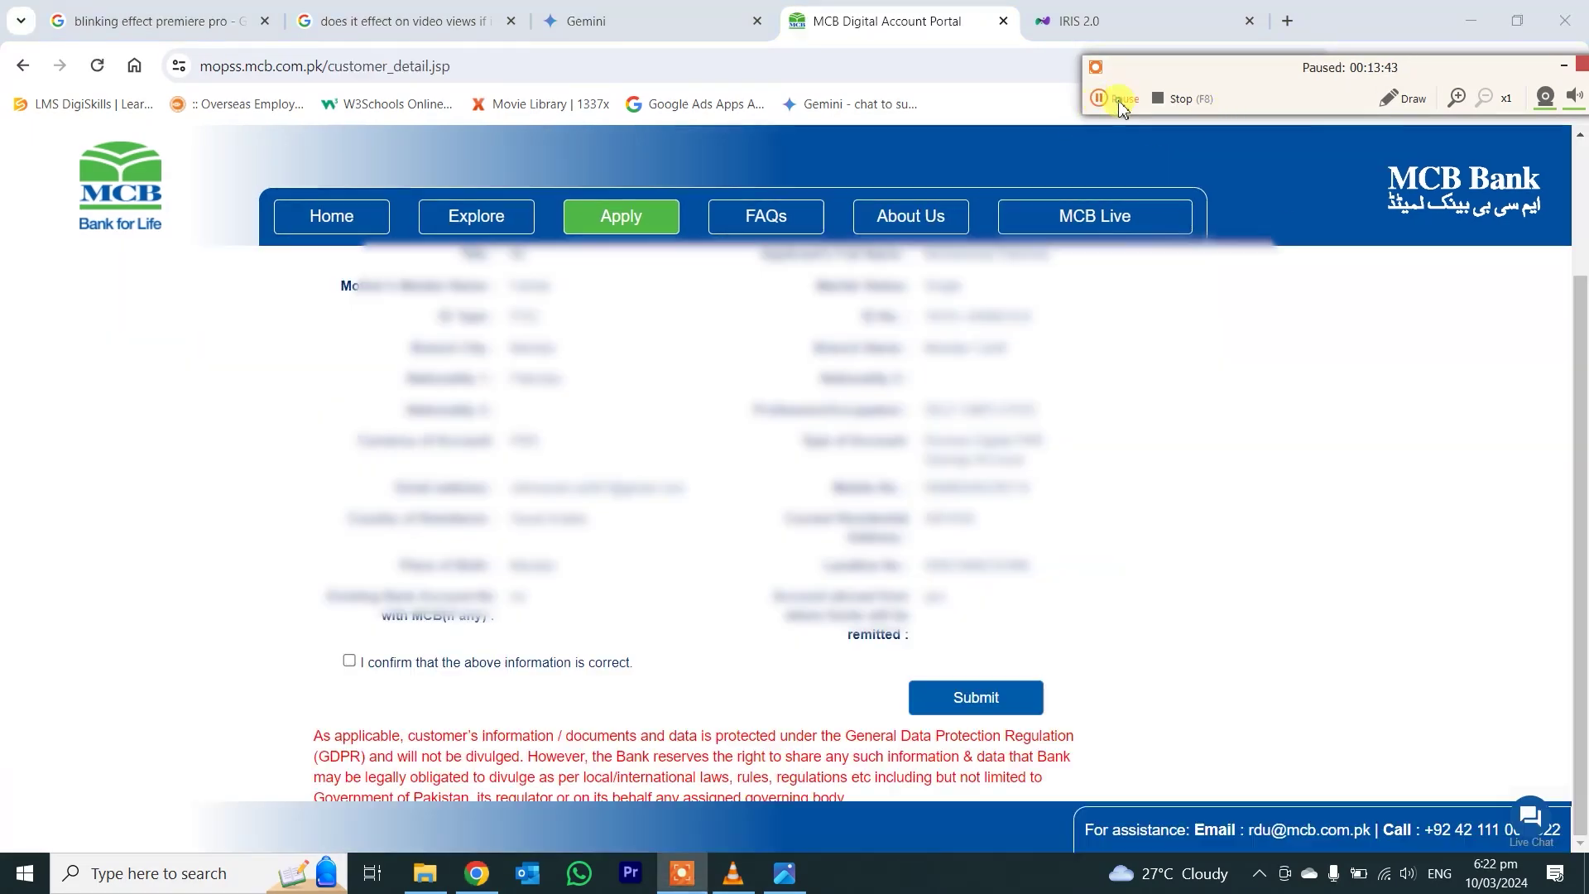
pyautogui.scroll(5, 1142, 542)
pyautogui.scroll(-2, 610, 543)
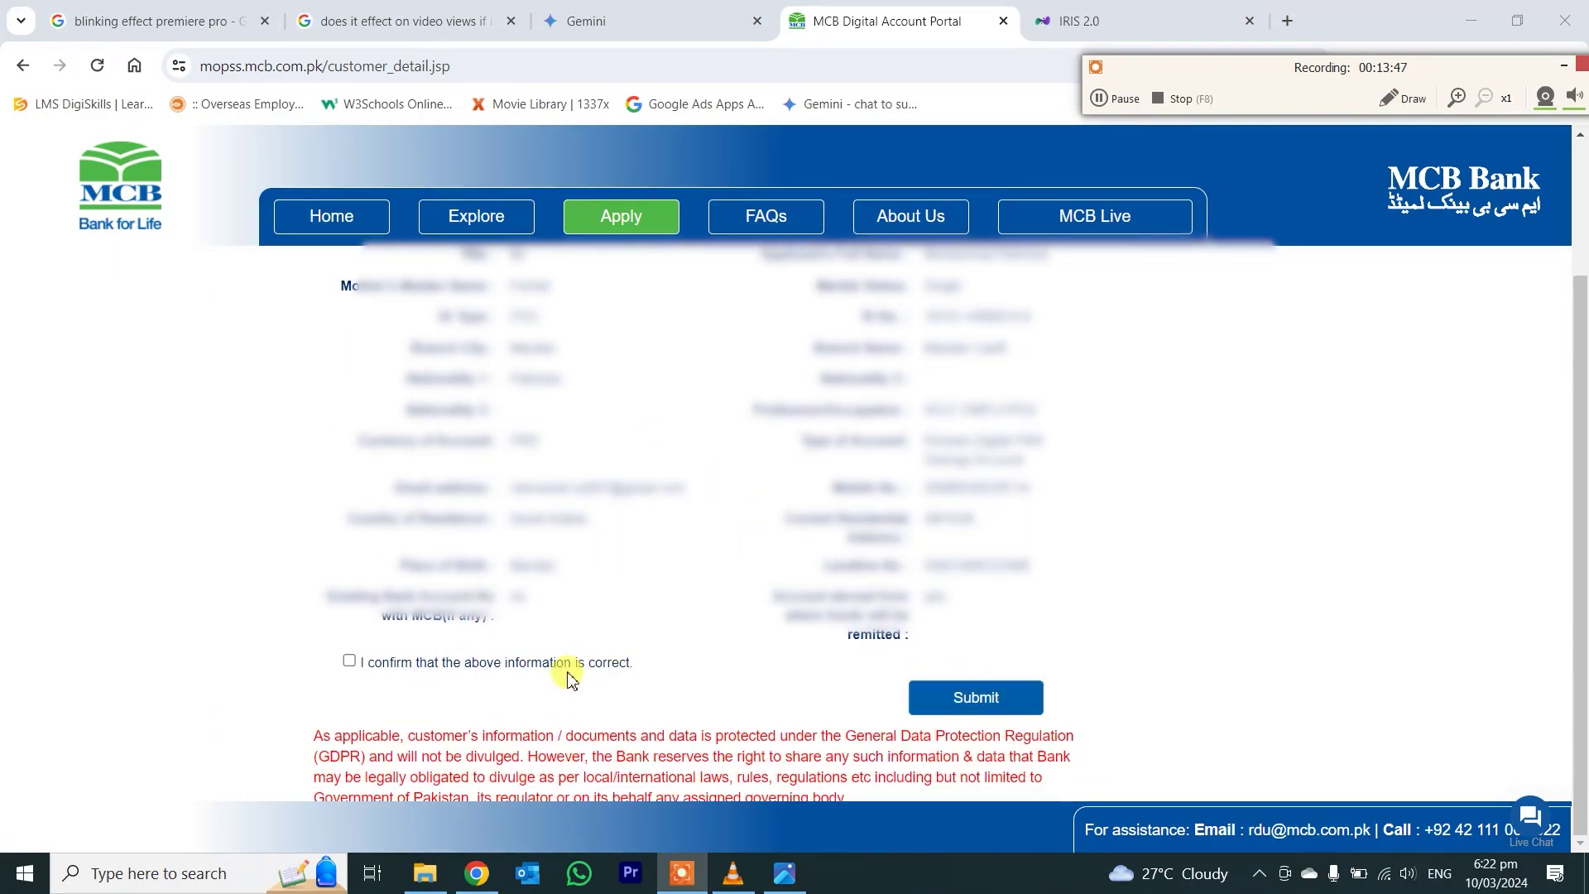
pyautogui.scroll(2, 985, 596)
pyautogui.scroll(1, 985, 596)
pyautogui.moveTo(484, 434); pyautogui.dragTo(928, 496)
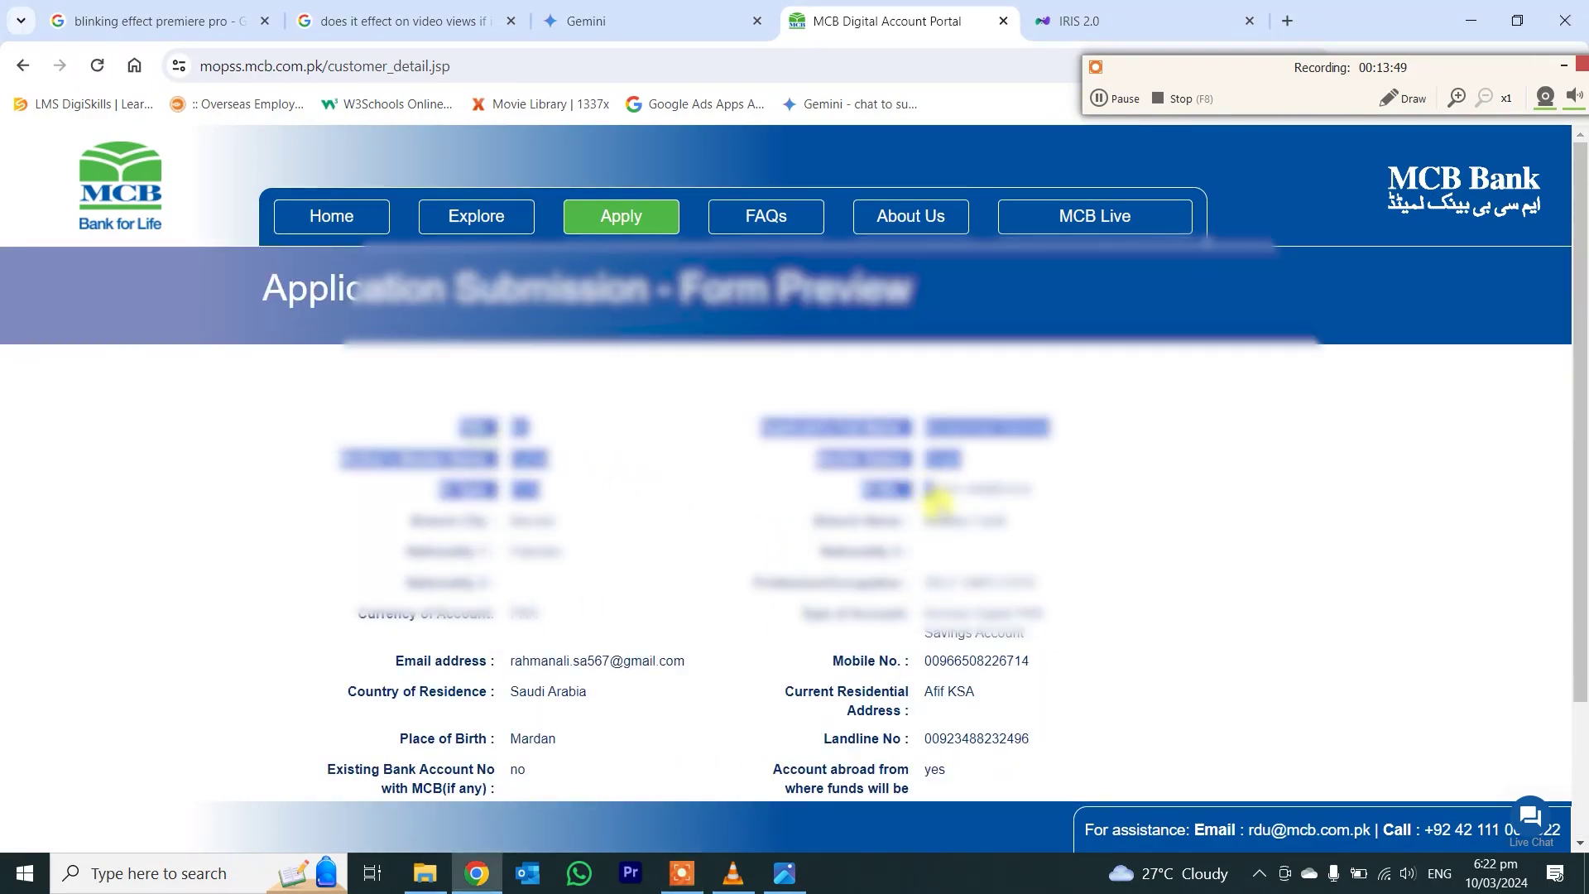
pyautogui.scroll(-2, 827, 580)
# - Answer the feedback survey with 'family in Pakistan' as the referral source and send it
pyautogui.click(436, 662)
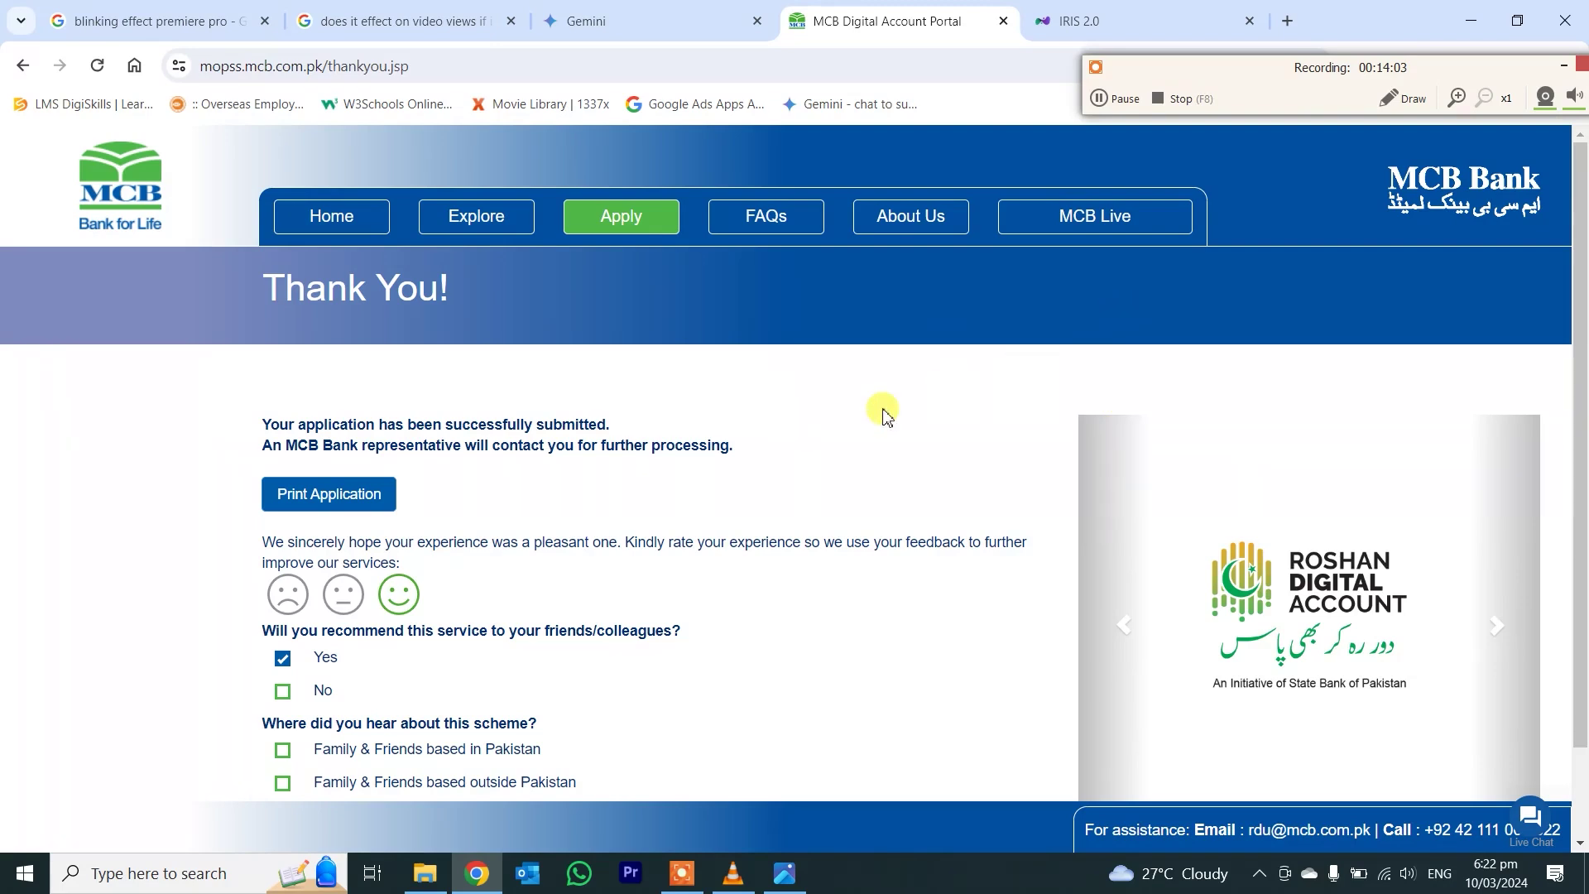
pyautogui.scroll(-2, 875, 443)
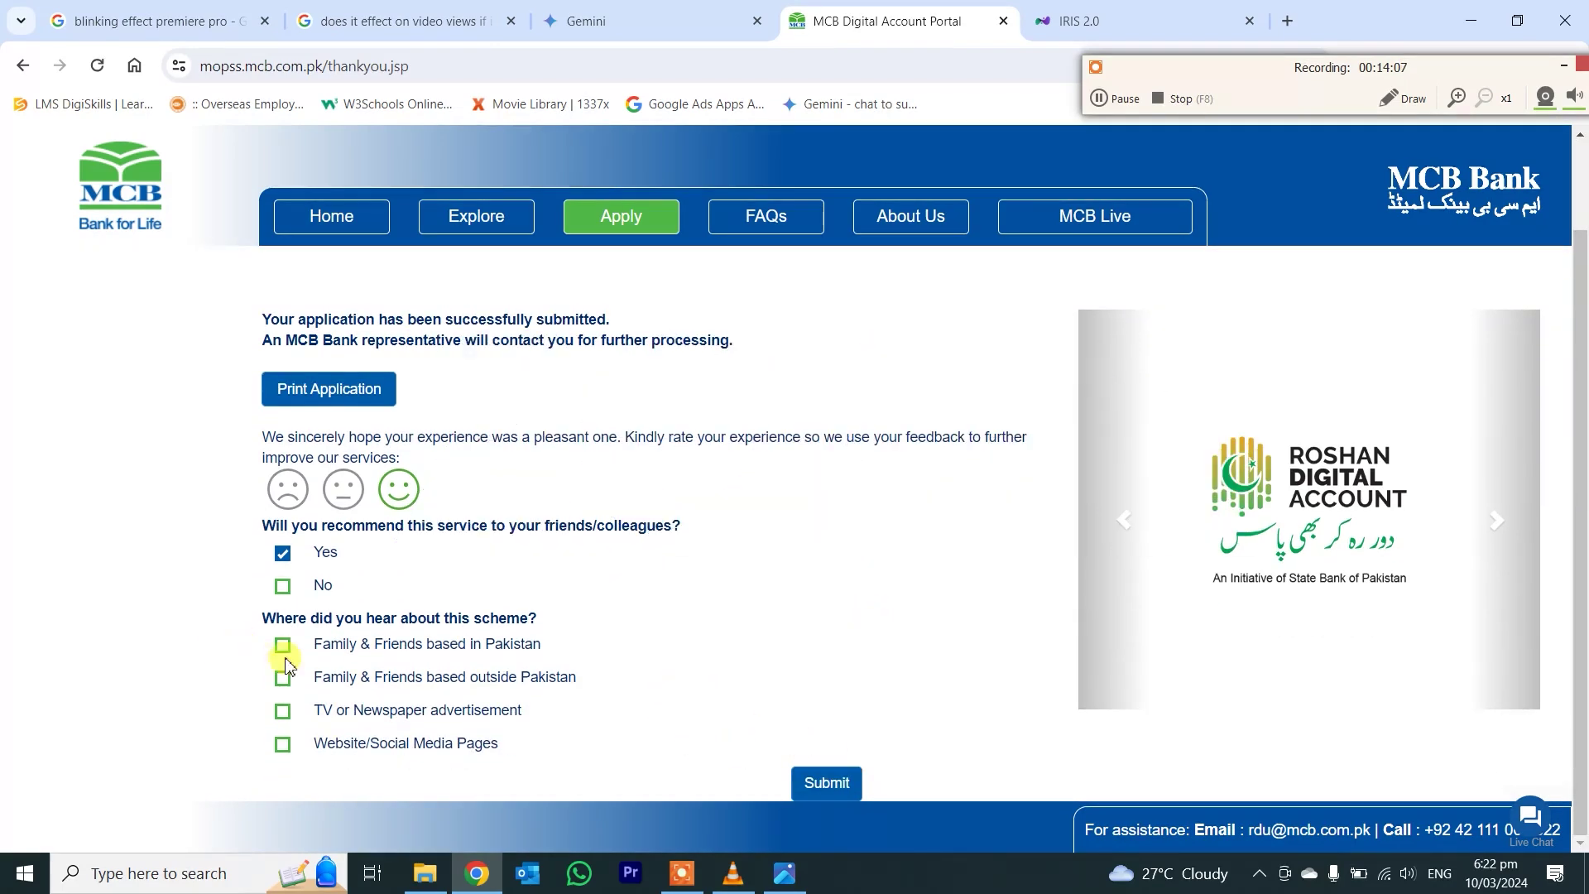
pyautogui.click(284, 650)
pyautogui.click(826, 782)
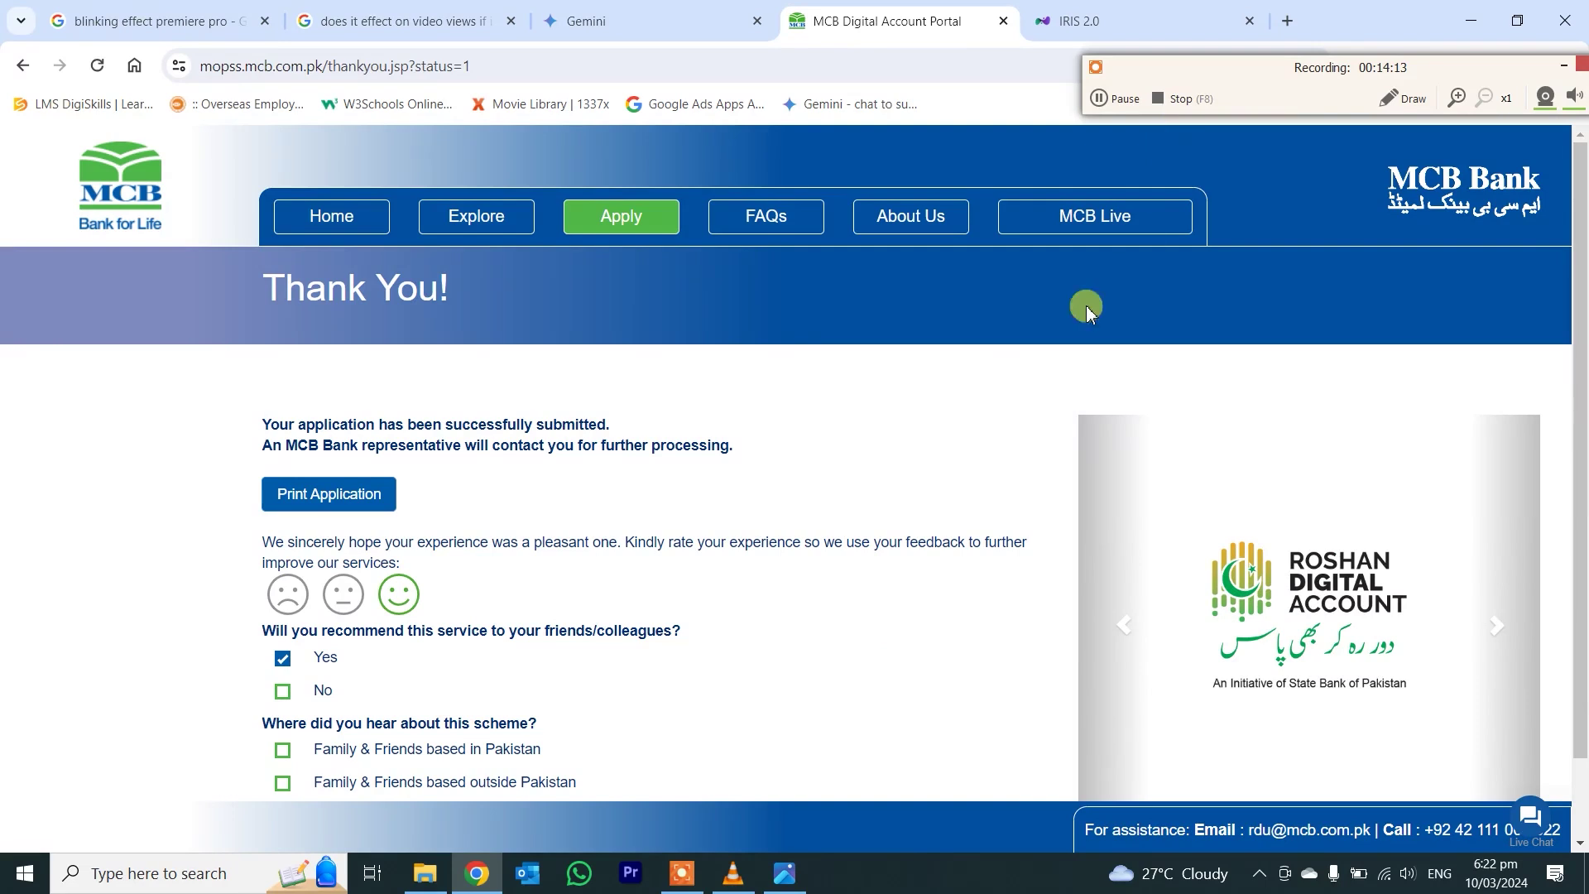
pyautogui.scroll(-1, 654, 495)
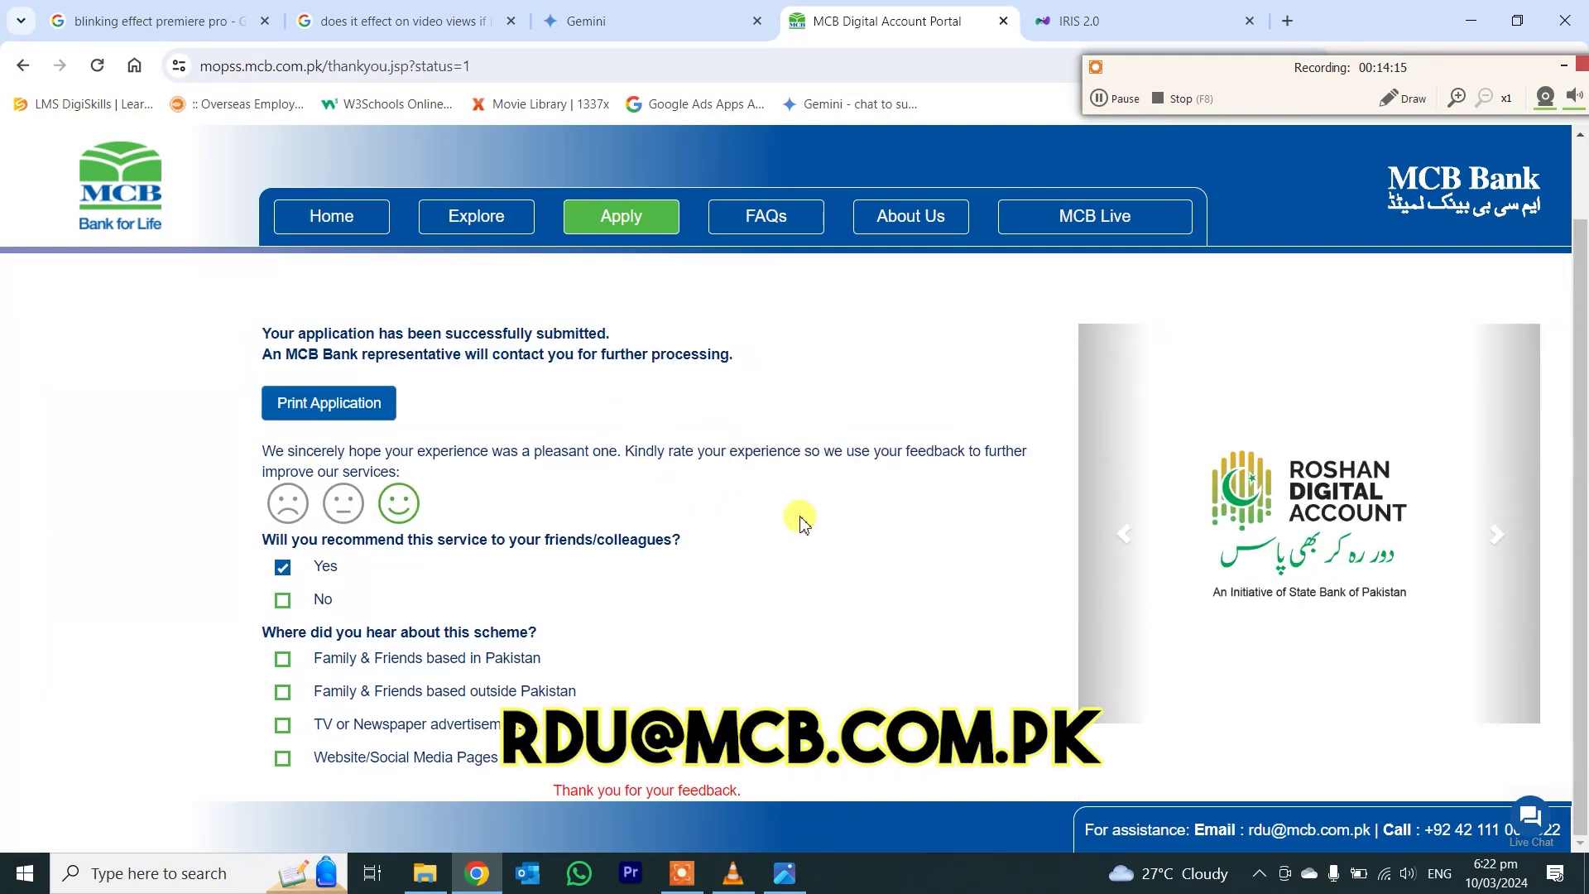